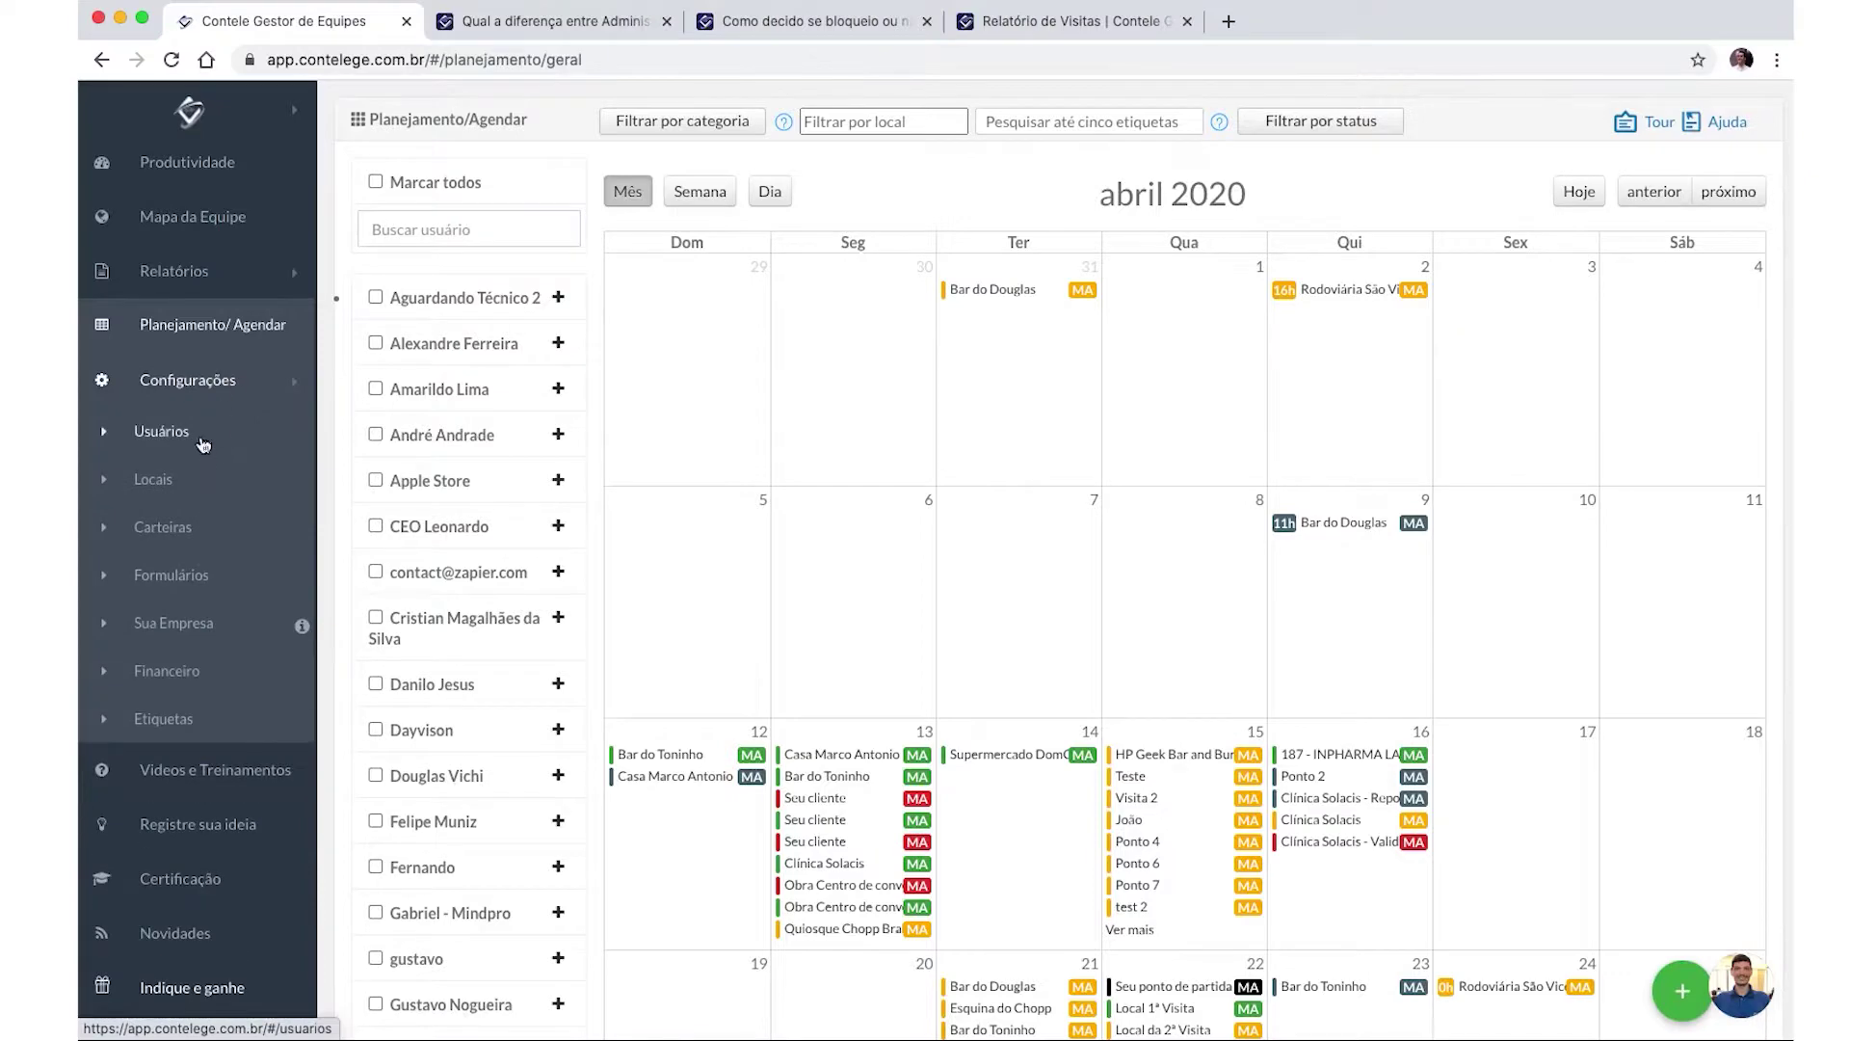
Go from the planning calendar to the Usuários list and open the Criar Usuário form.
{"action": "left_click", "coordinate": [198, 430]}
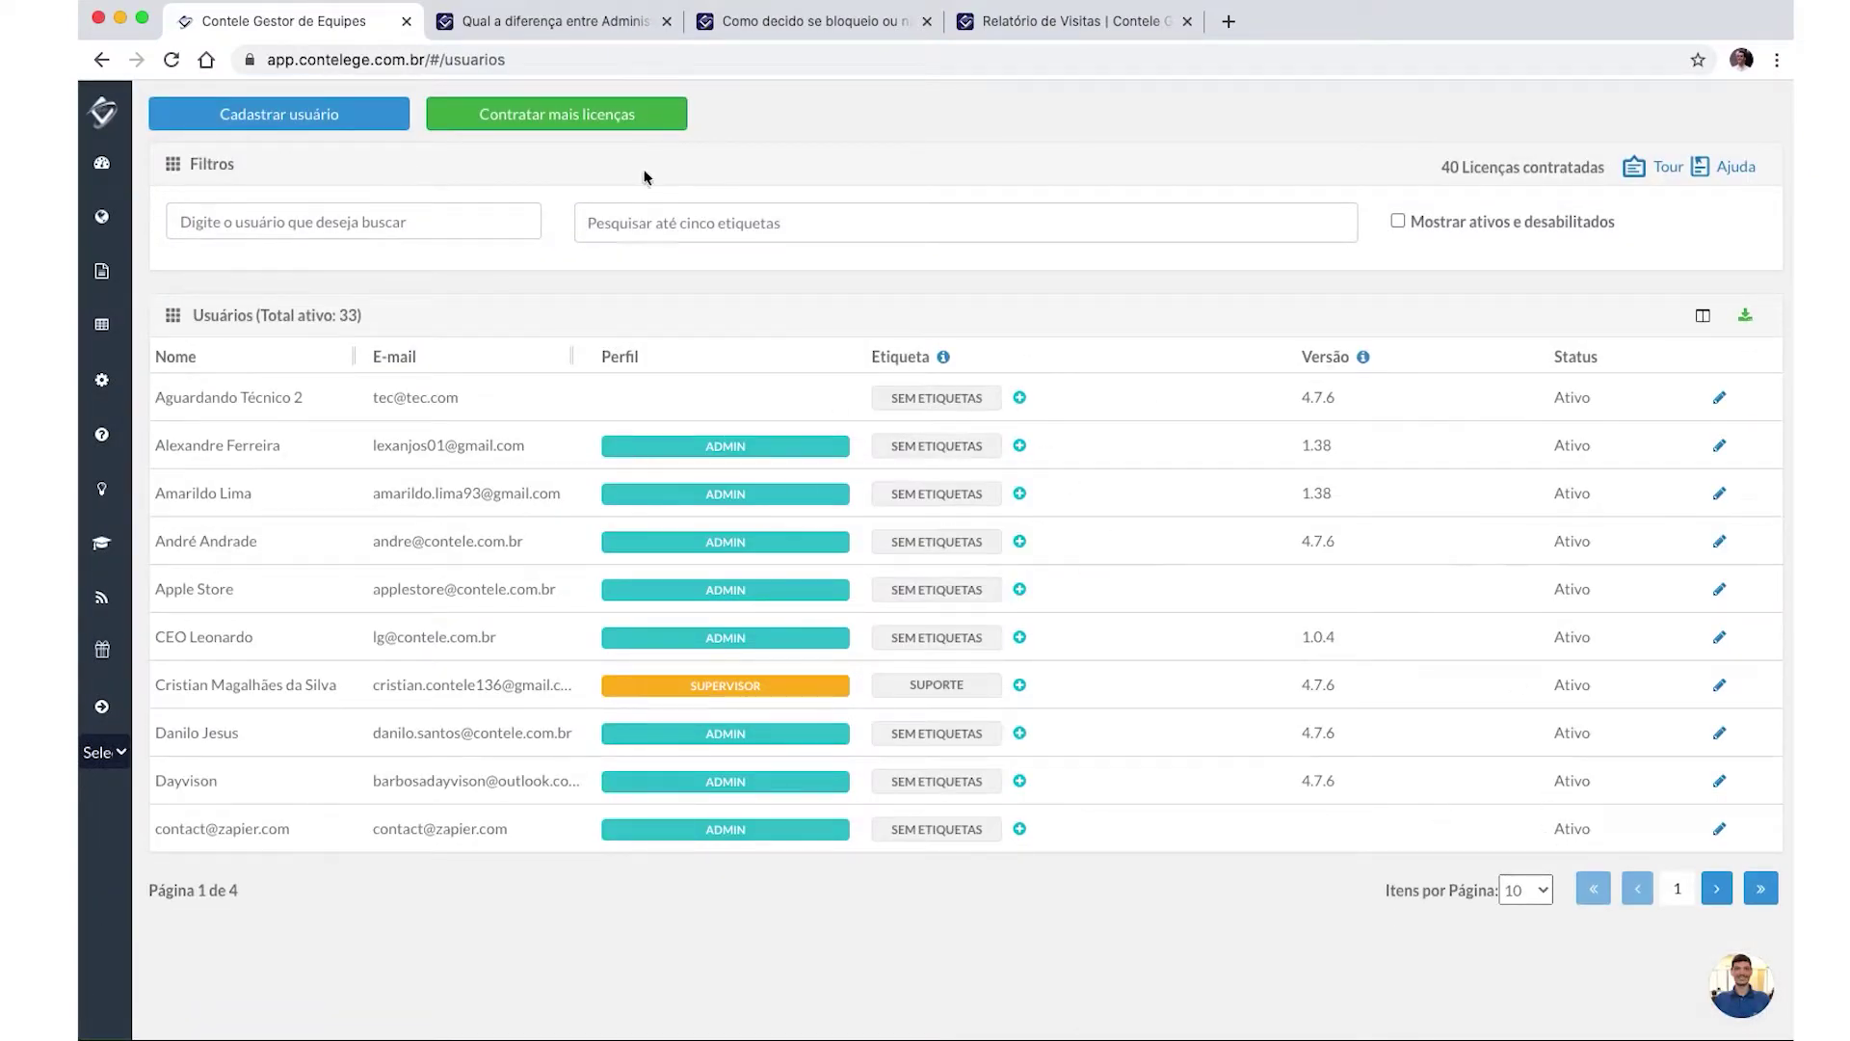
{"action": "left_click", "coordinate": [383, 221]}
{"action": "left_click", "coordinate": [708, 220]}
{"action": "left_click", "coordinate": [292, 123]}
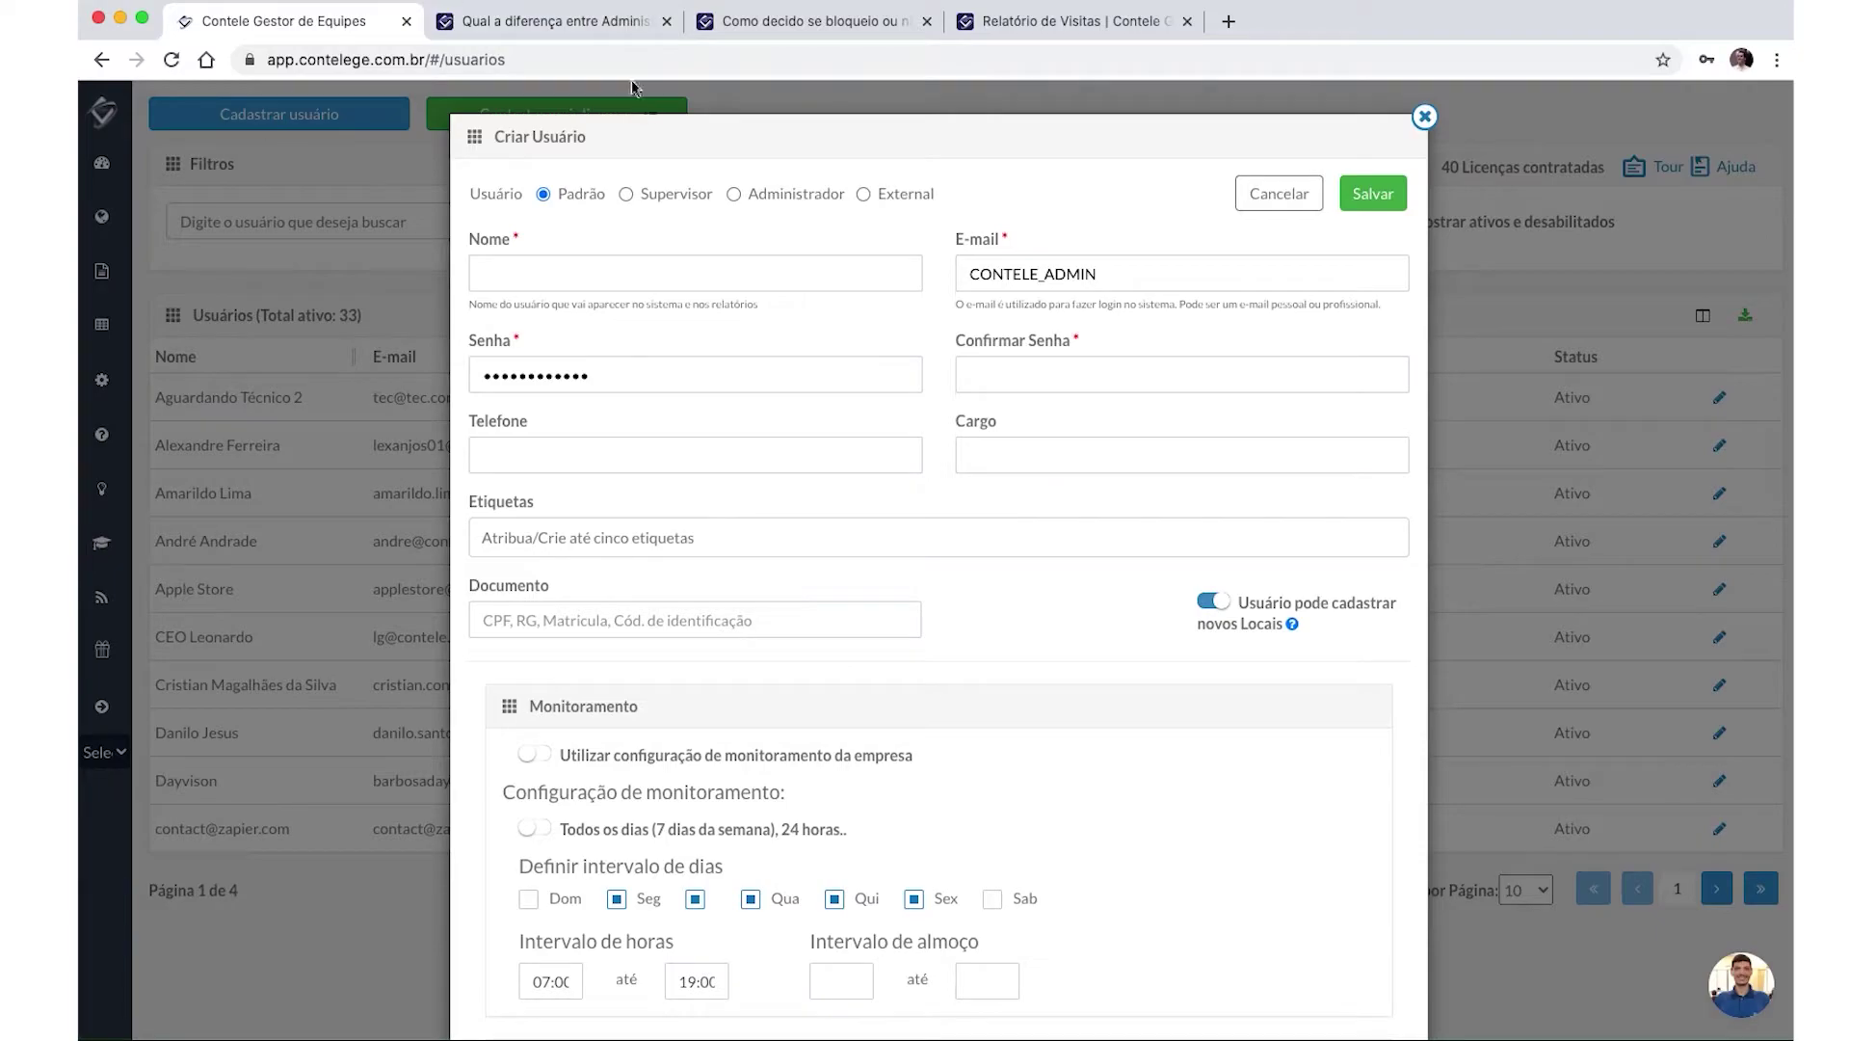
{"action": "left_click", "coordinate": [521, 22]}
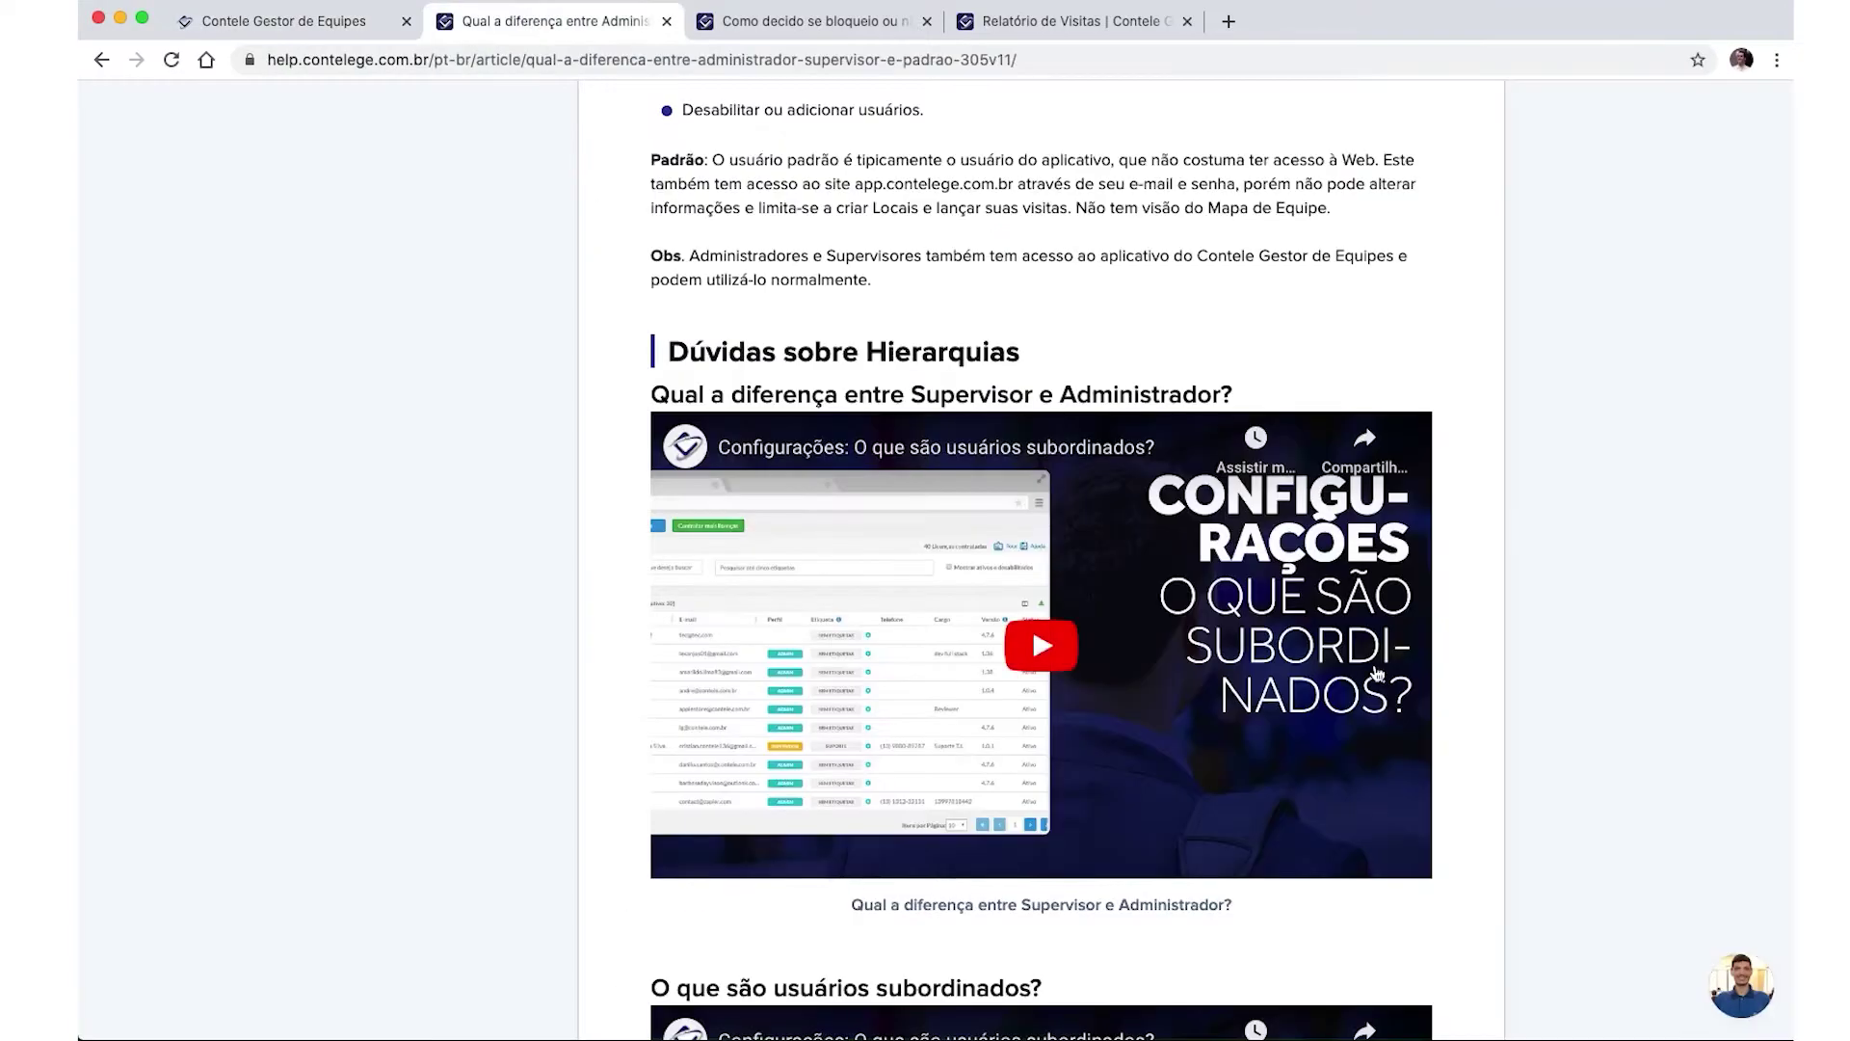
{"action": "scroll", "coordinate": [1204, 643], "scroll_direction": "up", "scroll_amount": 10}
{"action": "scroll", "coordinate": [650, 296], "scroll_direction": "down", "scroll_amount": 2}
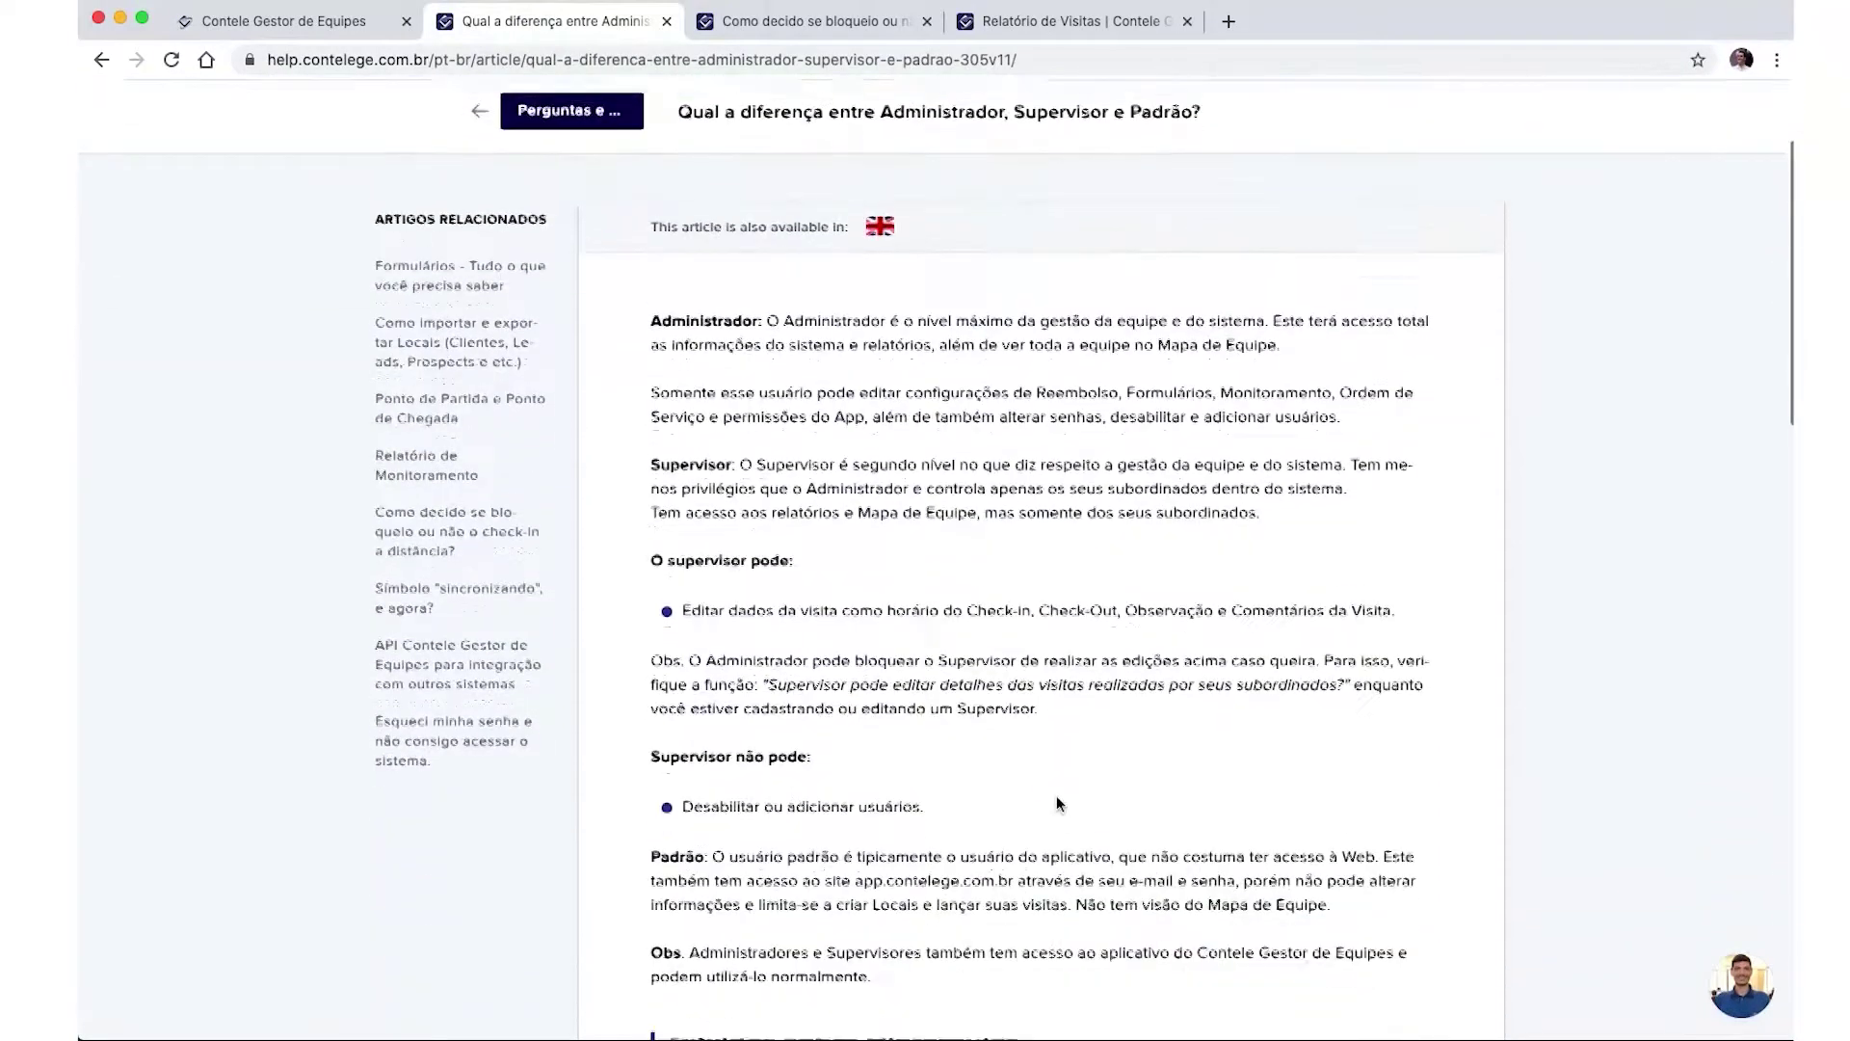
{"action": "left_click_drag", "start_coordinate": [650, 294], "coordinate": [1204, 595]}
{"action": "scroll", "coordinate": [1195, 620], "scroll_direction": "down", "scroll_amount": 4}
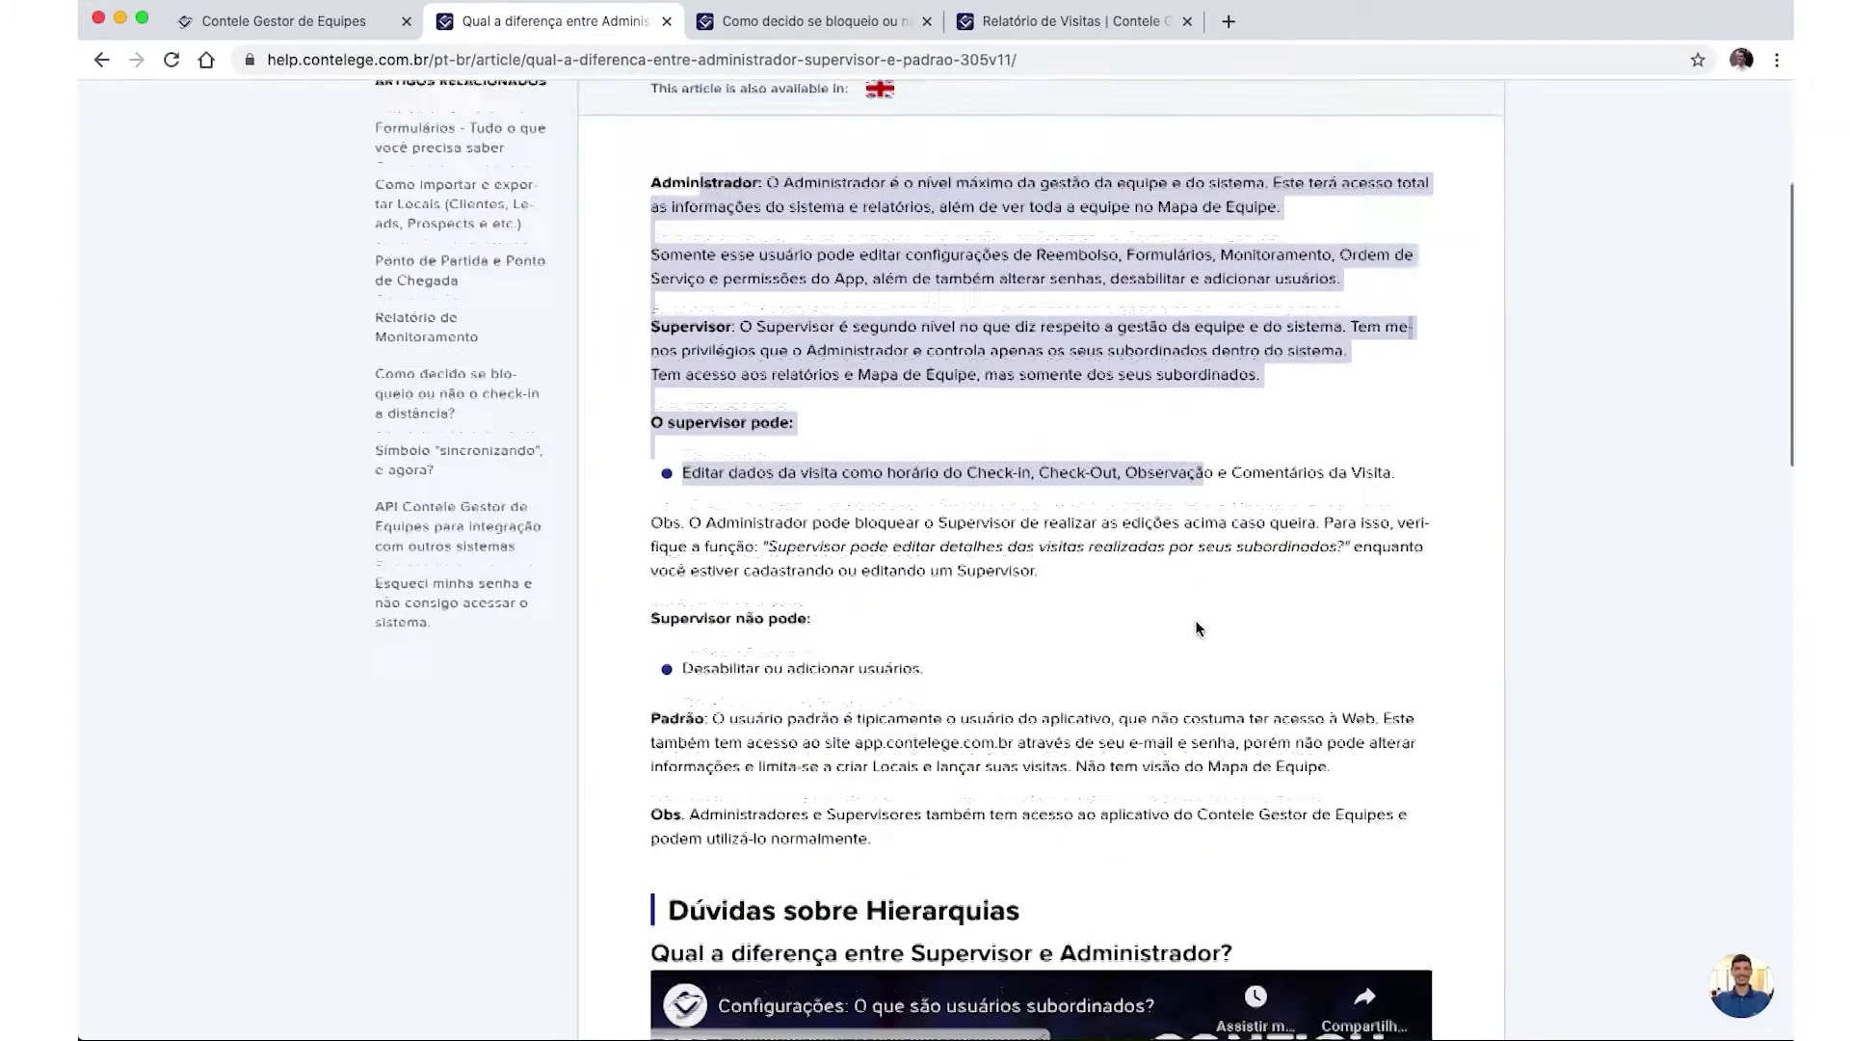
{"action": "scroll", "coordinate": [1195, 622], "scroll_direction": "down", "scroll_amount": 6}
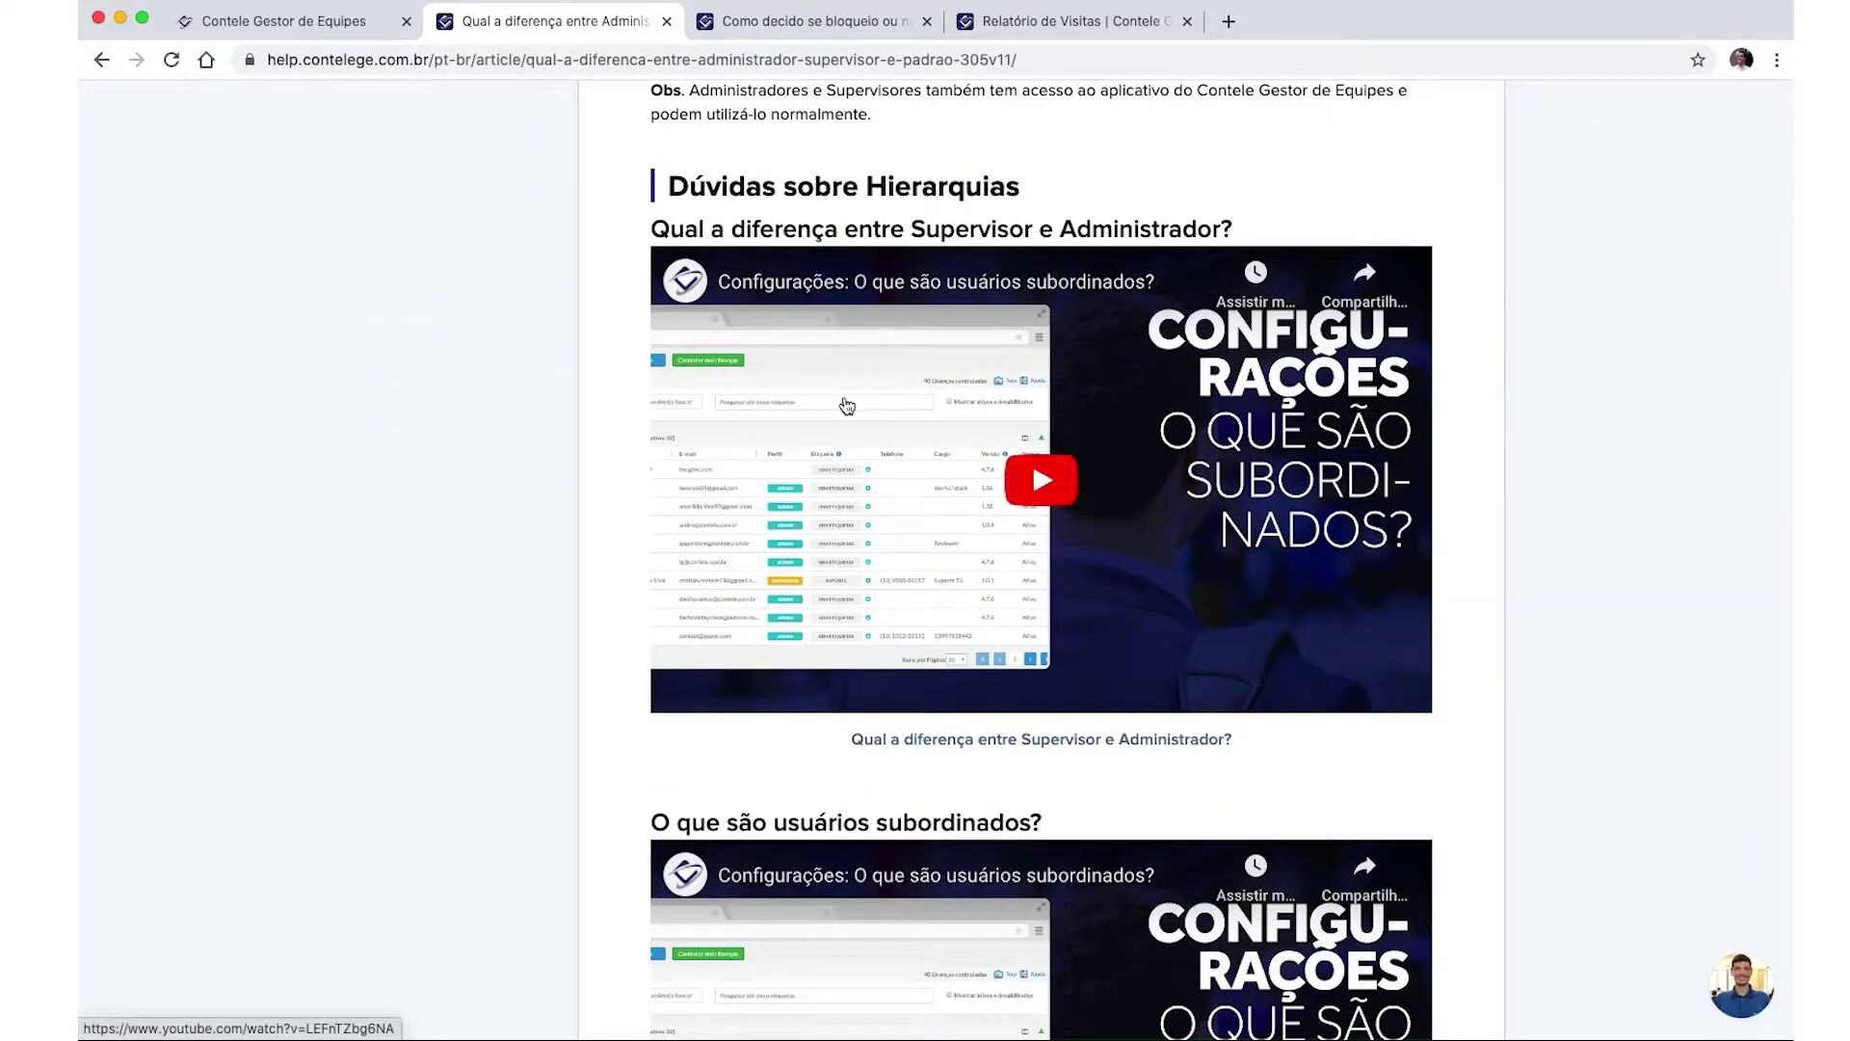
{"action": "scroll", "coordinate": [848, 439], "scroll_direction": "down", "scroll_amount": 5}
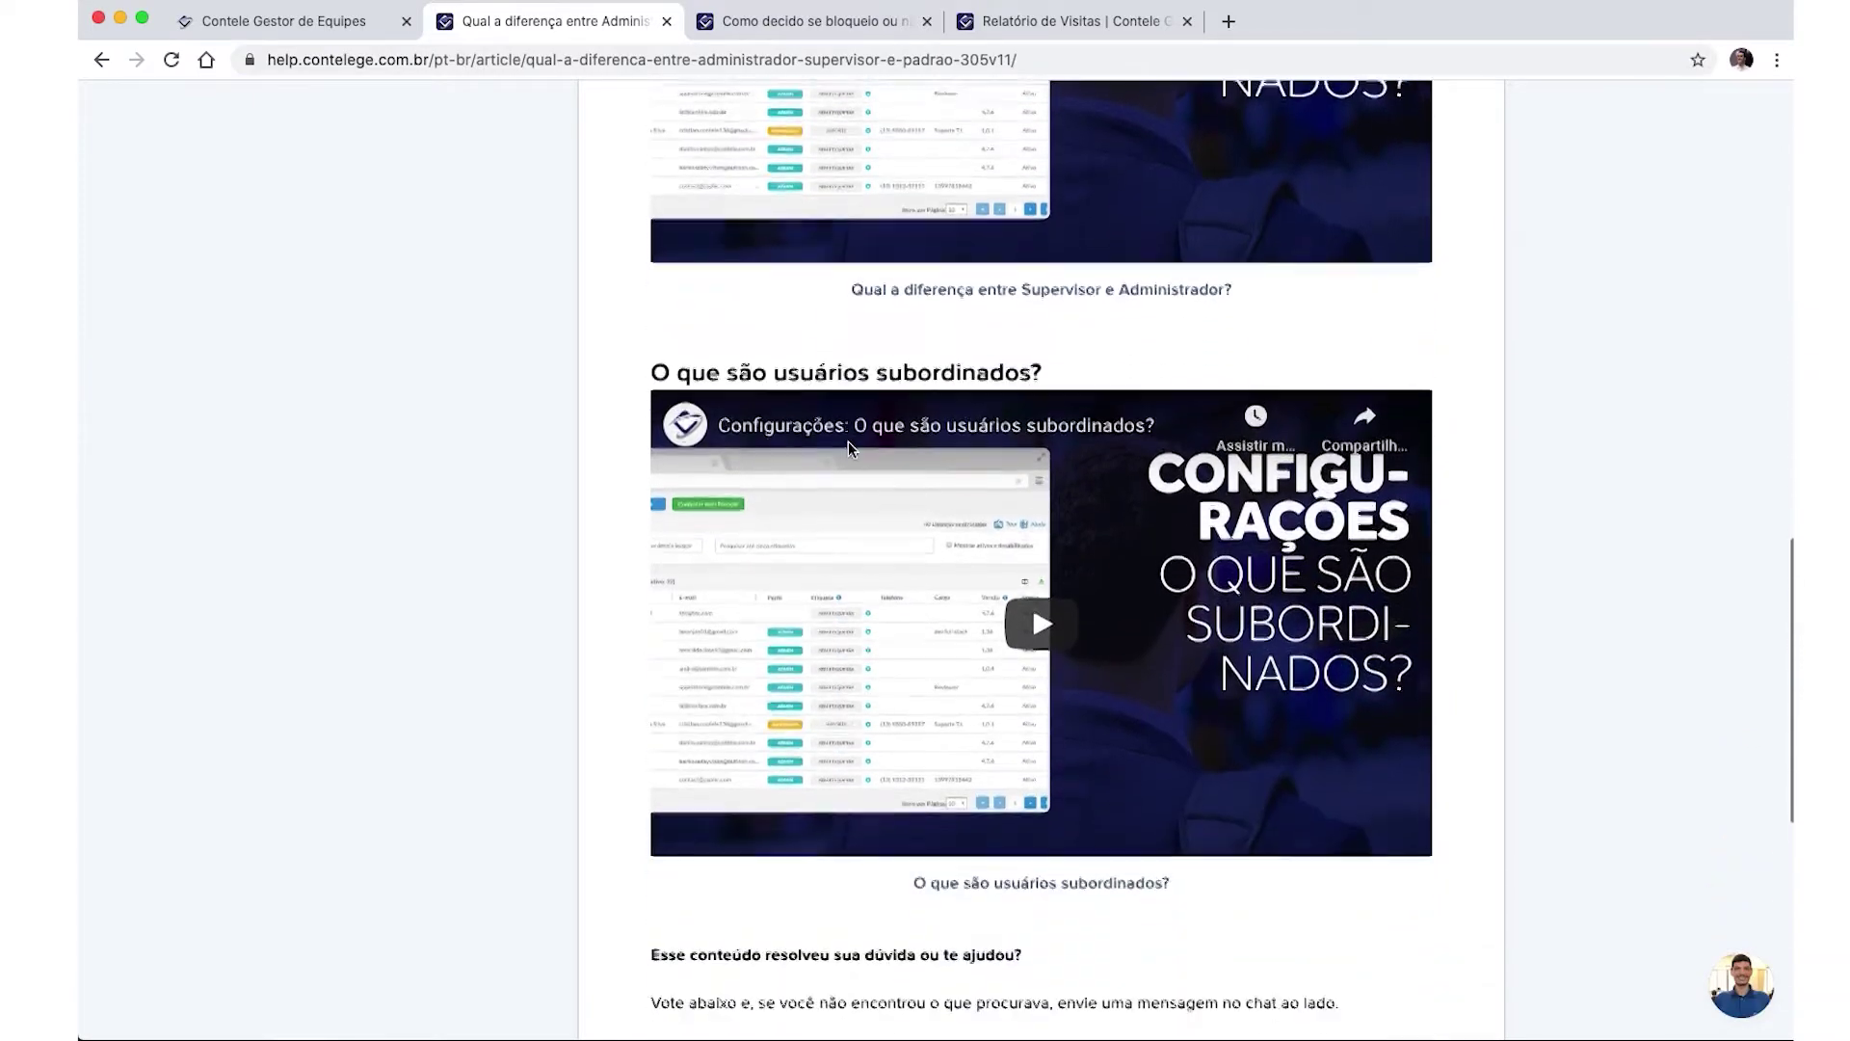
{"action": "scroll", "coordinate": [853, 453], "scroll_direction": "down", "scroll_amount": 2}
{"action": "scroll", "coordinate": [843, 443], "scroll_direction": "up", "scroll_amount": 10}
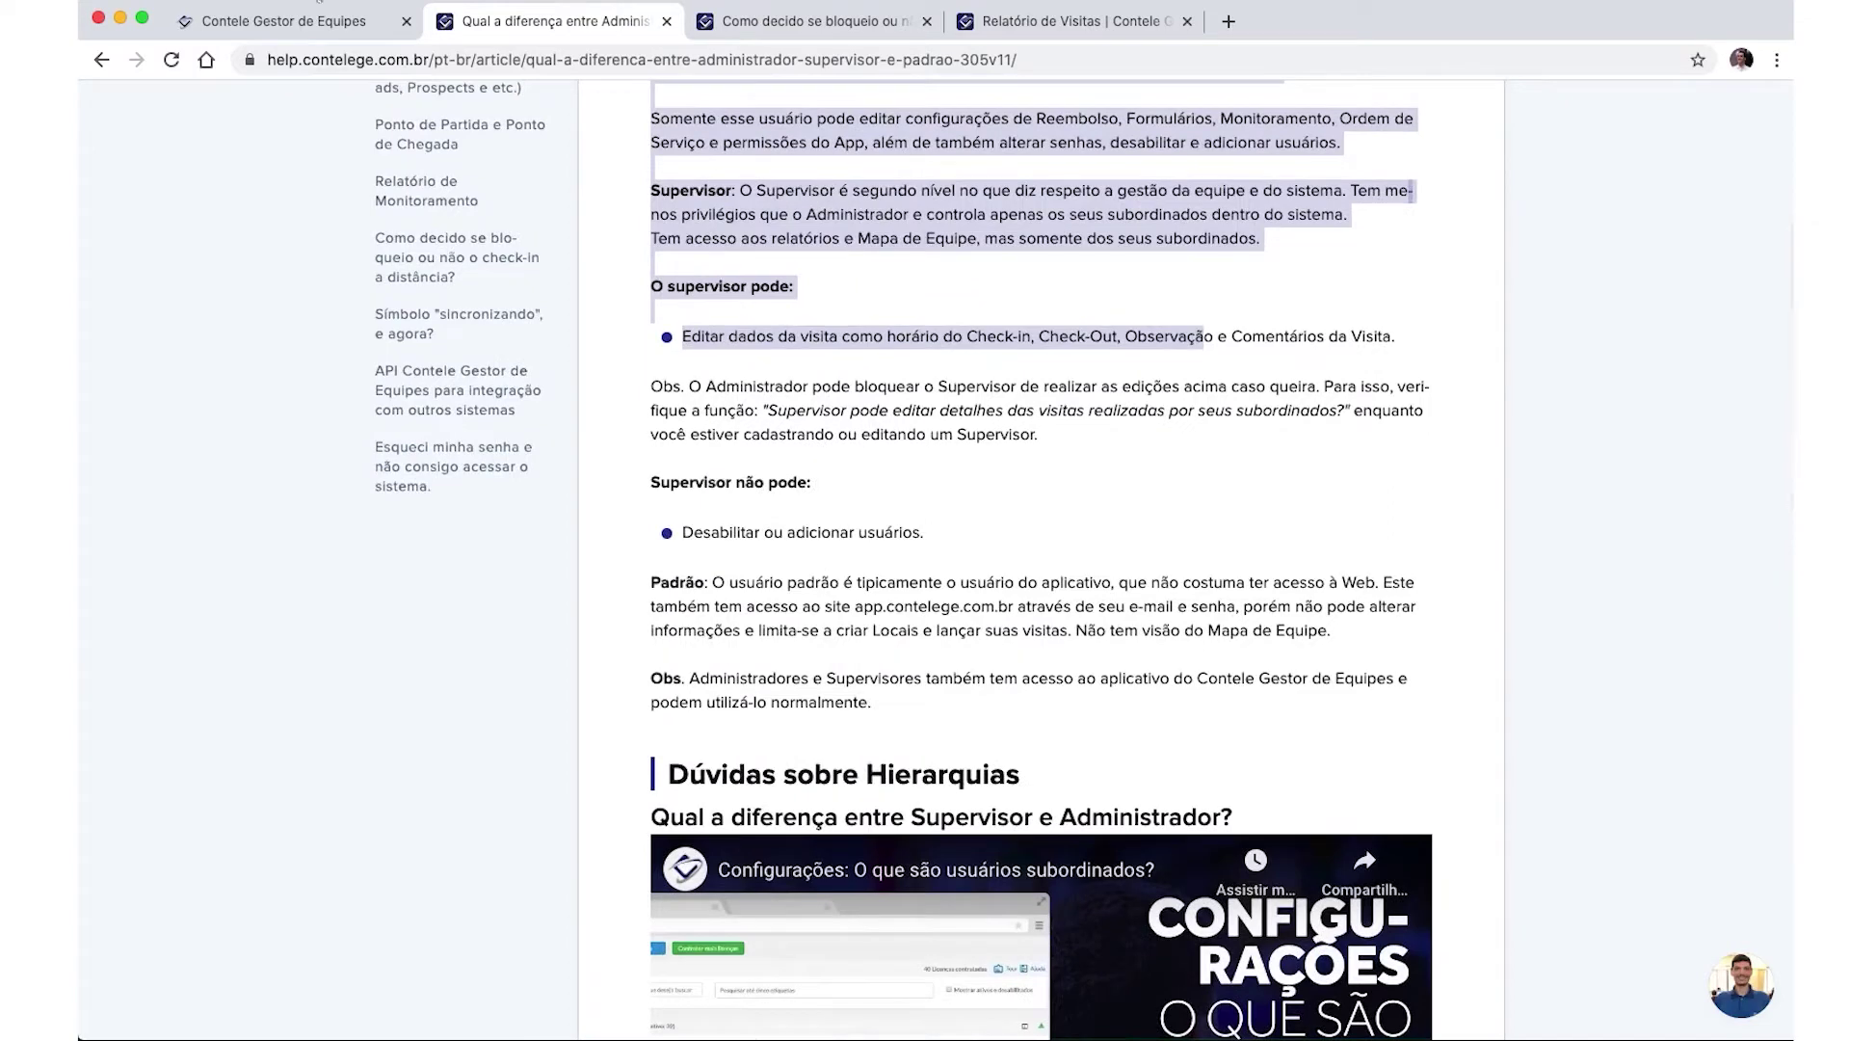
{"action": "left_click", "coordinate": [309, 21]}
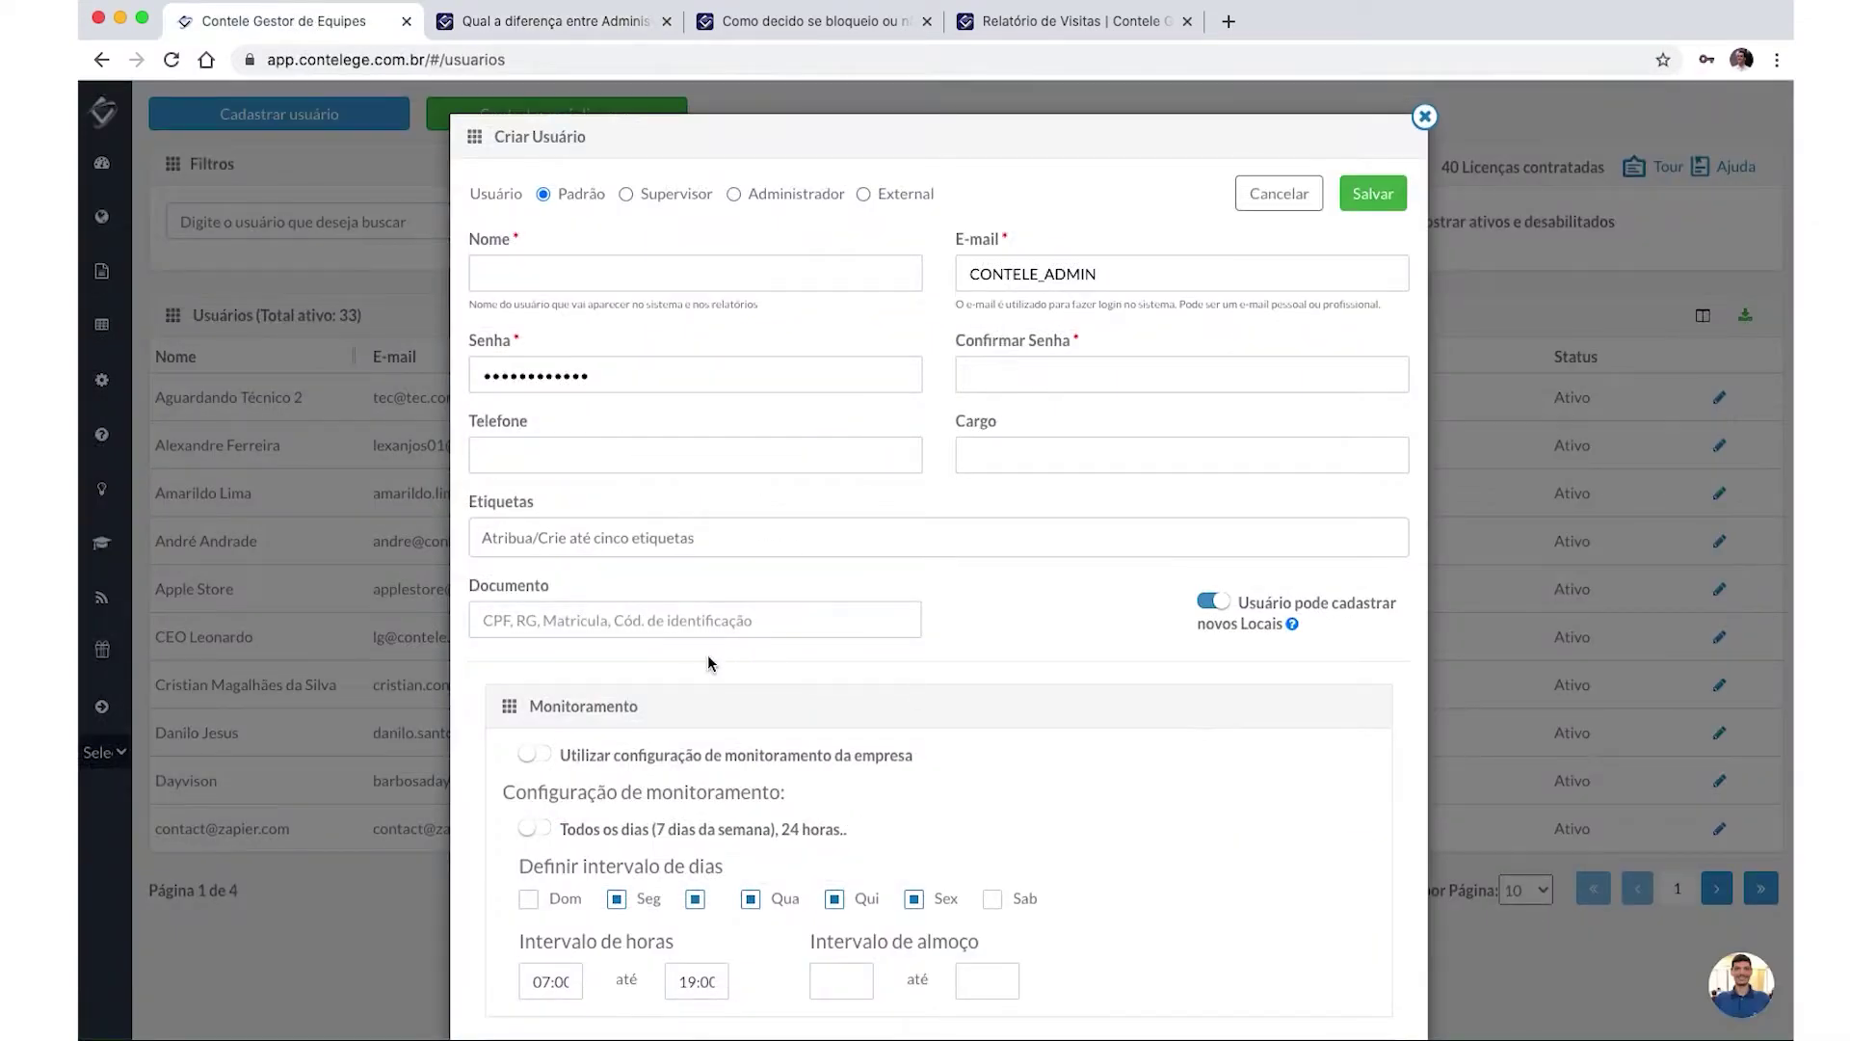
Enter the new user's full name and replace the prefilled e-mail with their address.
{"action": "left_click", "coordinate": [569, 270]}
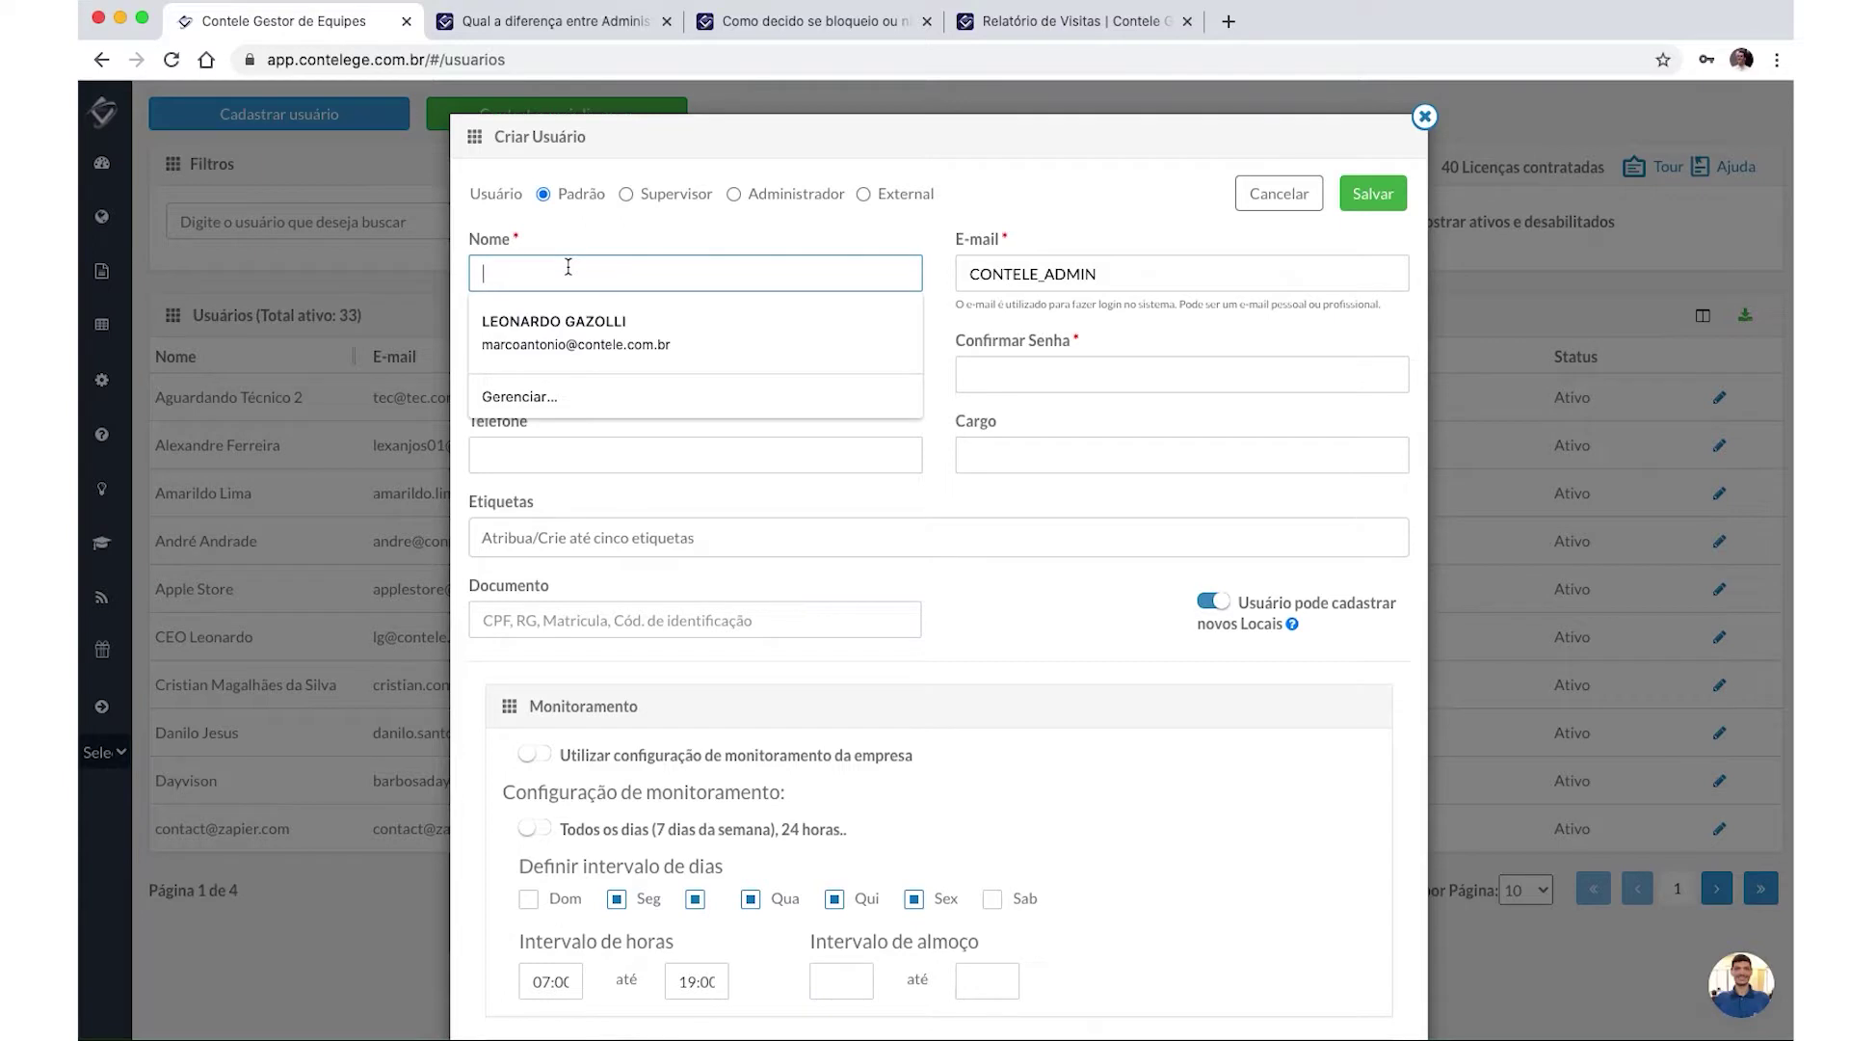
{"action": "type", "text": "EMarco Antonio"}
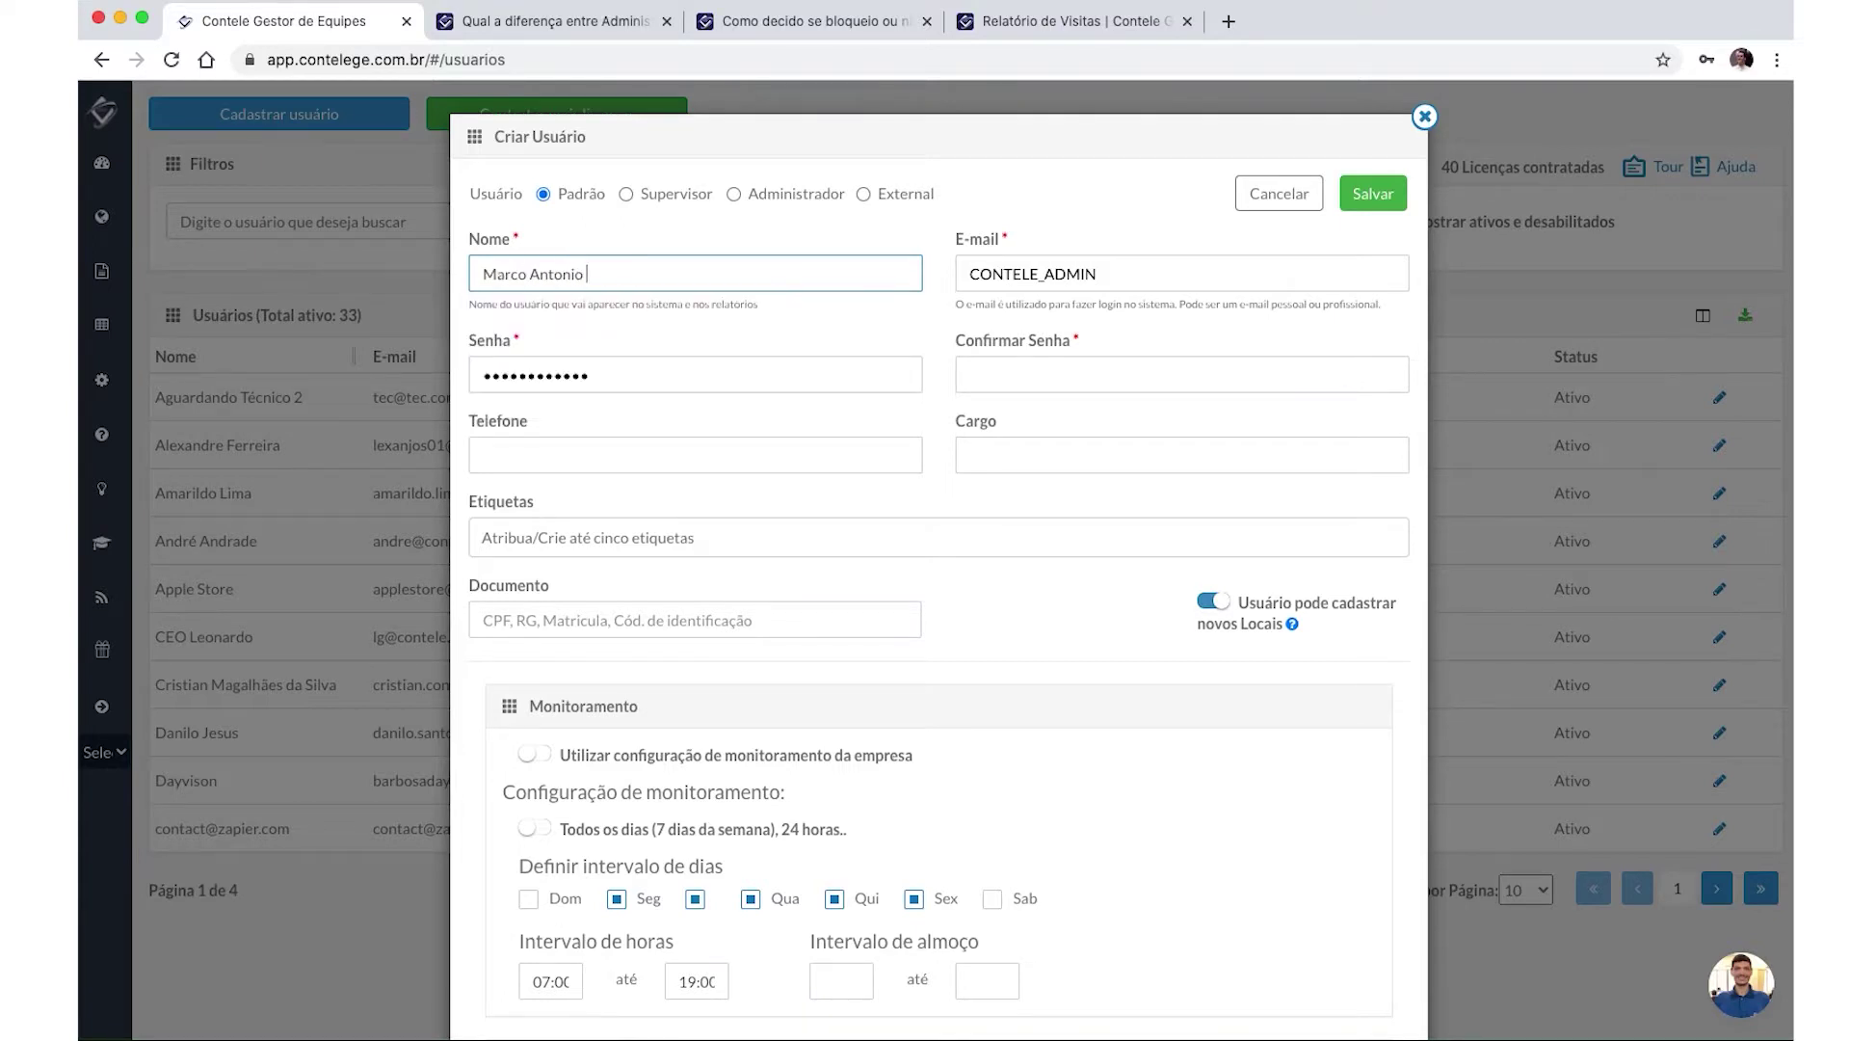
{"action": "key", "text": "super+a"}
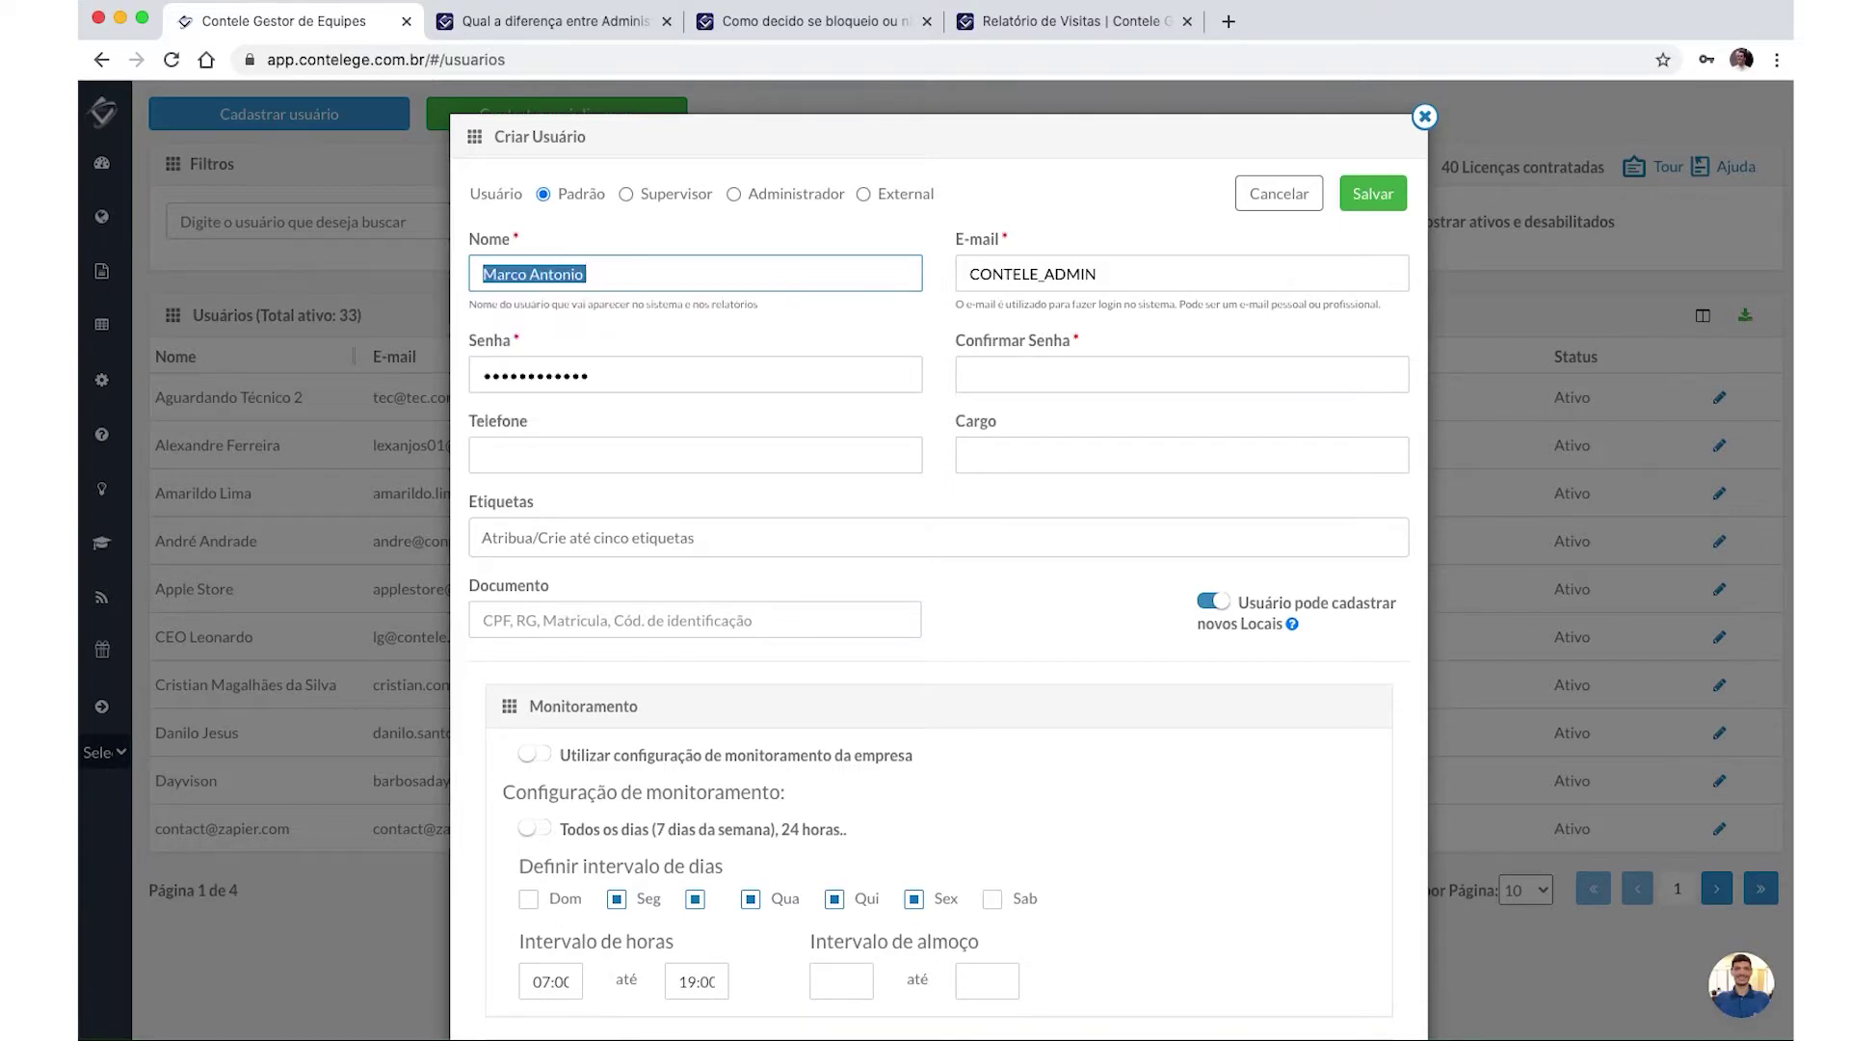
{"action": "key", "text": "Right"}
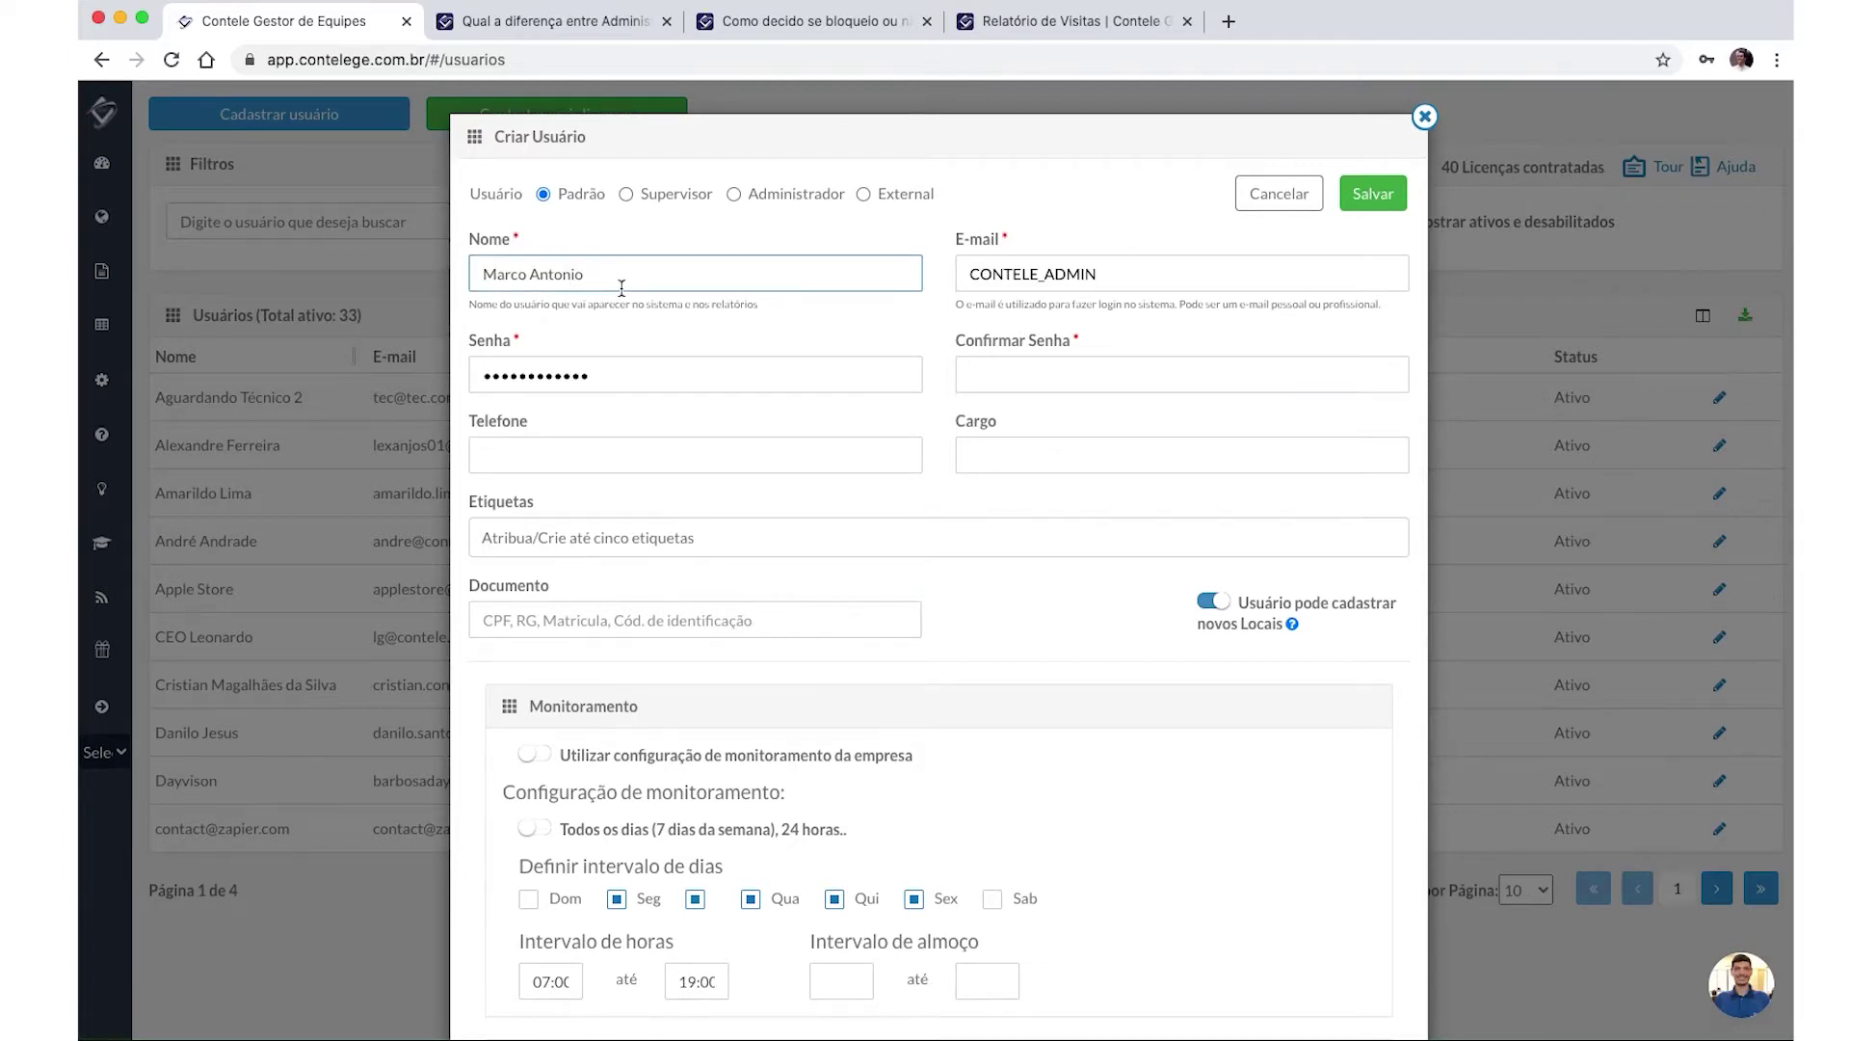
{"action": "left_click", "coordinate": [1032, 272]}
{"action": "key", "text": "super+a"}
{"action": "key", "text": "BackSpace"}
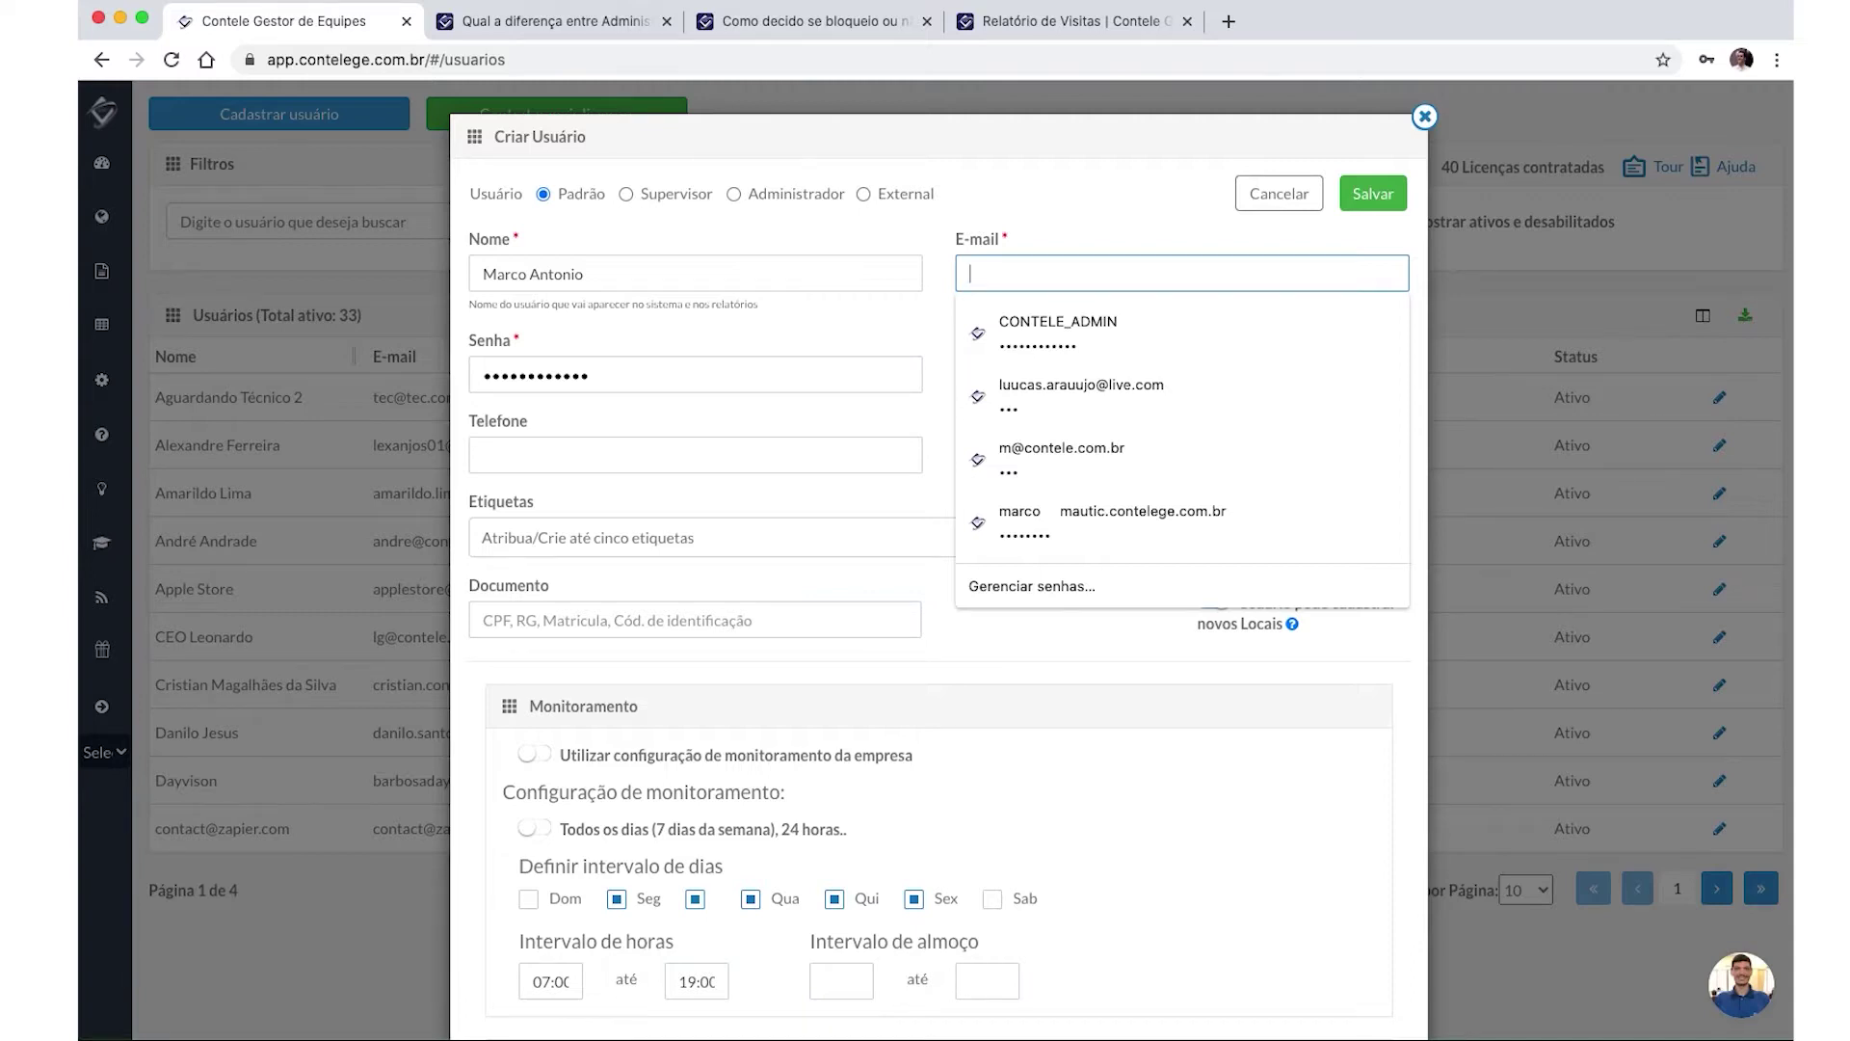
{"action": "type", "text": "marco"}
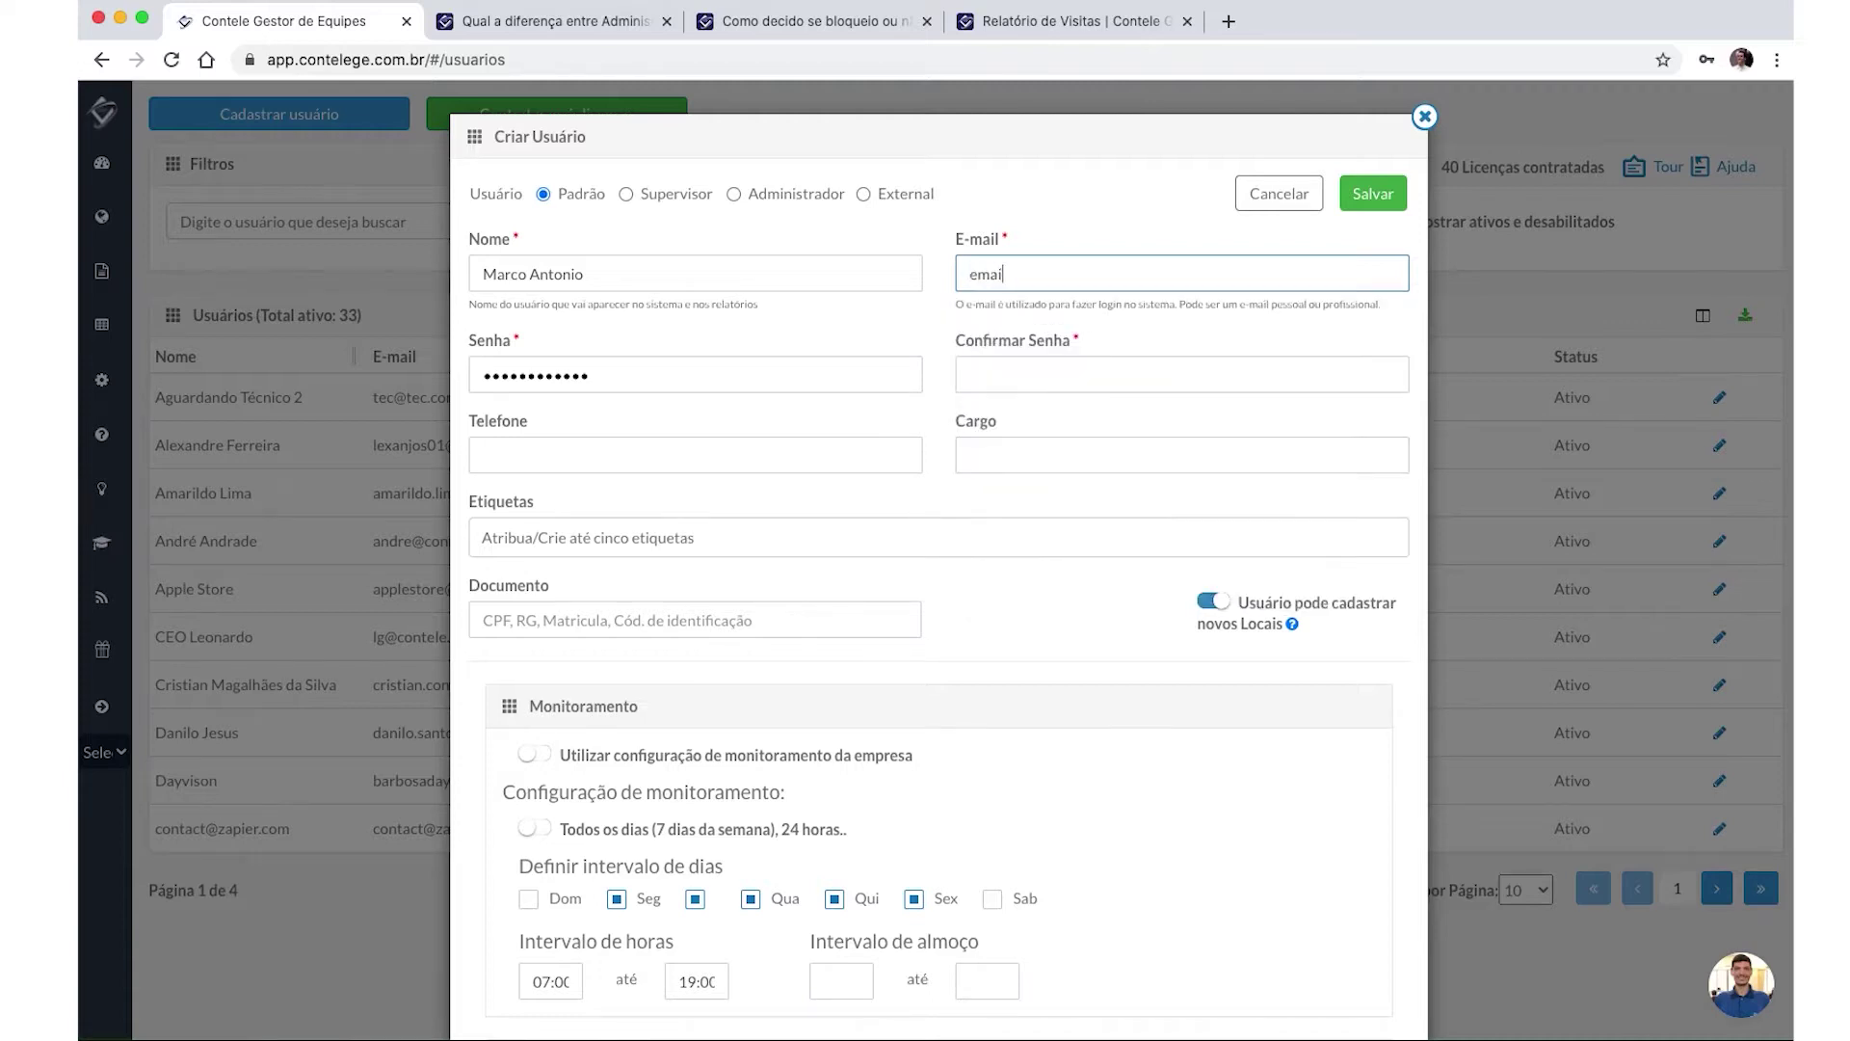
{"action": "key", "text": "BackSpace"}
{"action": "key", "text": "BackSpace"}
{"action": "key", "text": "BackSpace"}
{"action": "key", "text": "BackSpace"}
Type the password in Senha and repeat it in Confirmar Senha.
{"action": "double_click", "coordinate": [762, 374]}
{"action": "type", "text": "•••"}
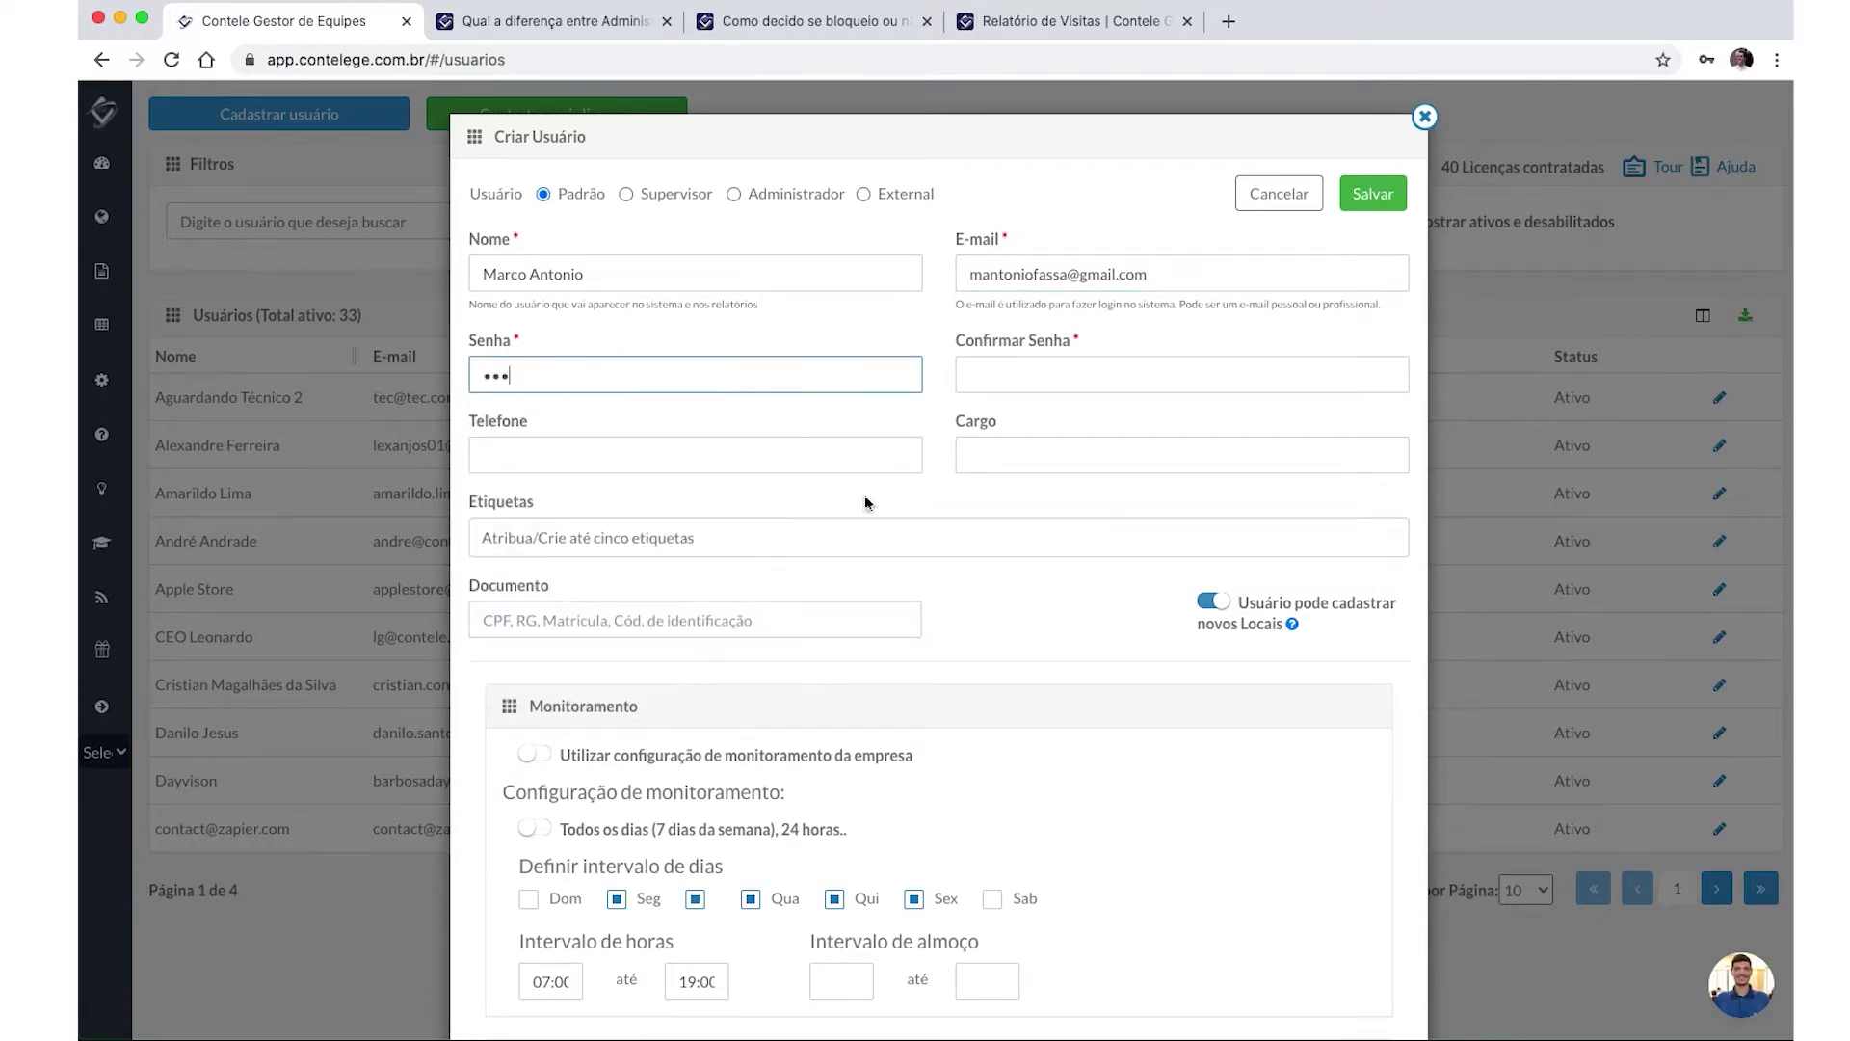
{"action": "left_click", "coordinate": [1009, 377]}
{"action": "type", "text": "•••"}
{"action": "key", "text": "Tab"}
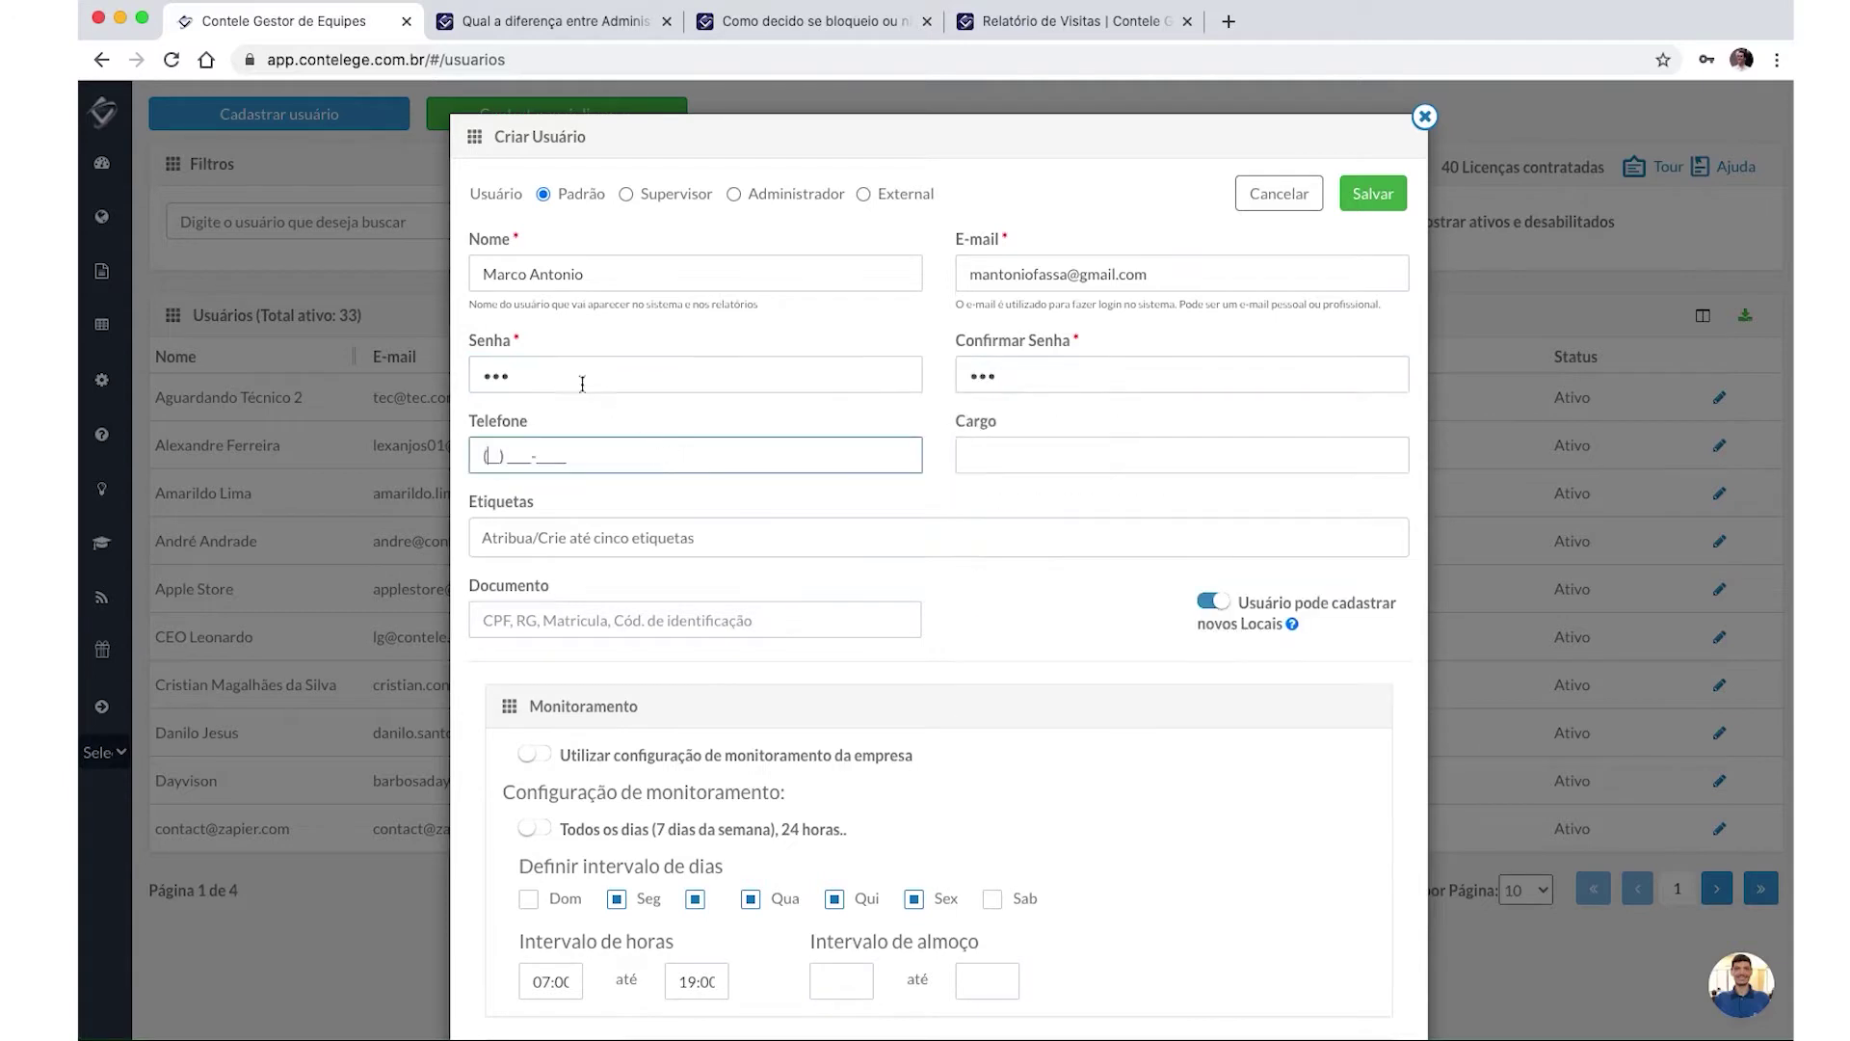
{"action": "left_click_drag", "start_coordinate": [578, 380], "coordinate": [453, 383]}
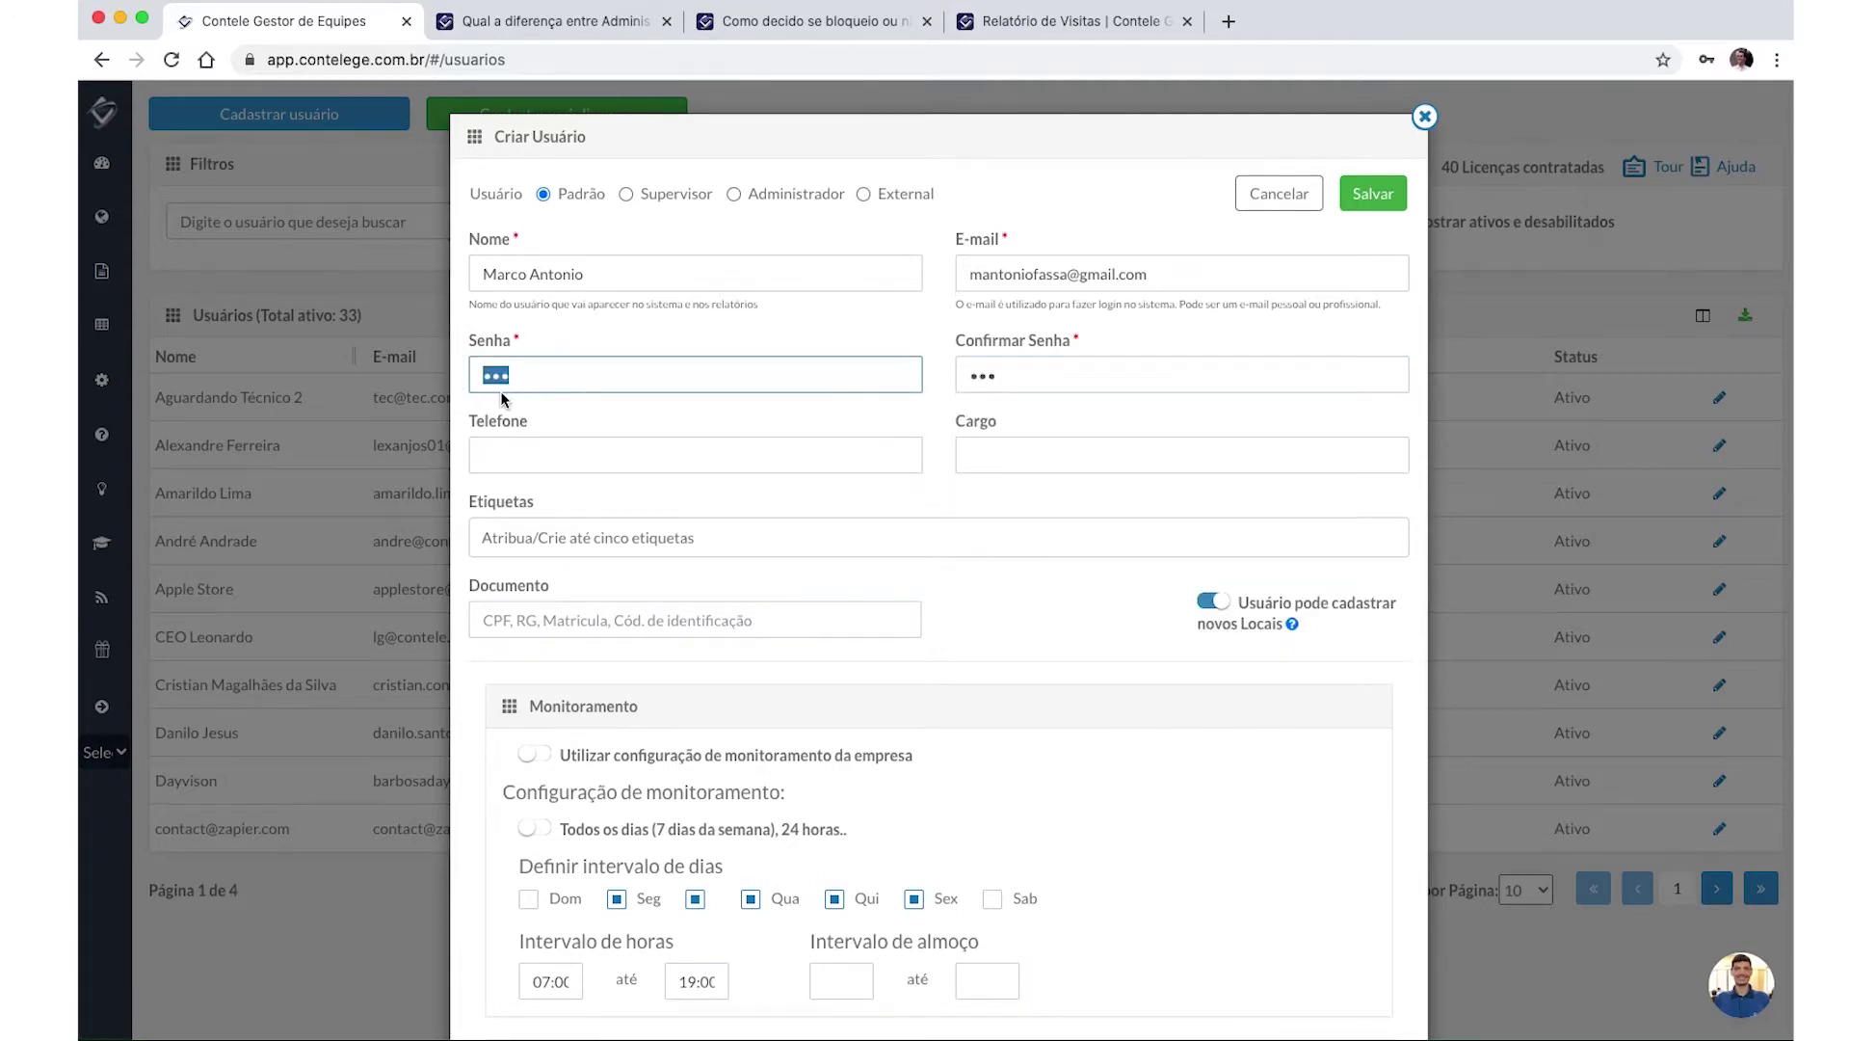
{"action": "left_click", "coordinate": [588, 377]}
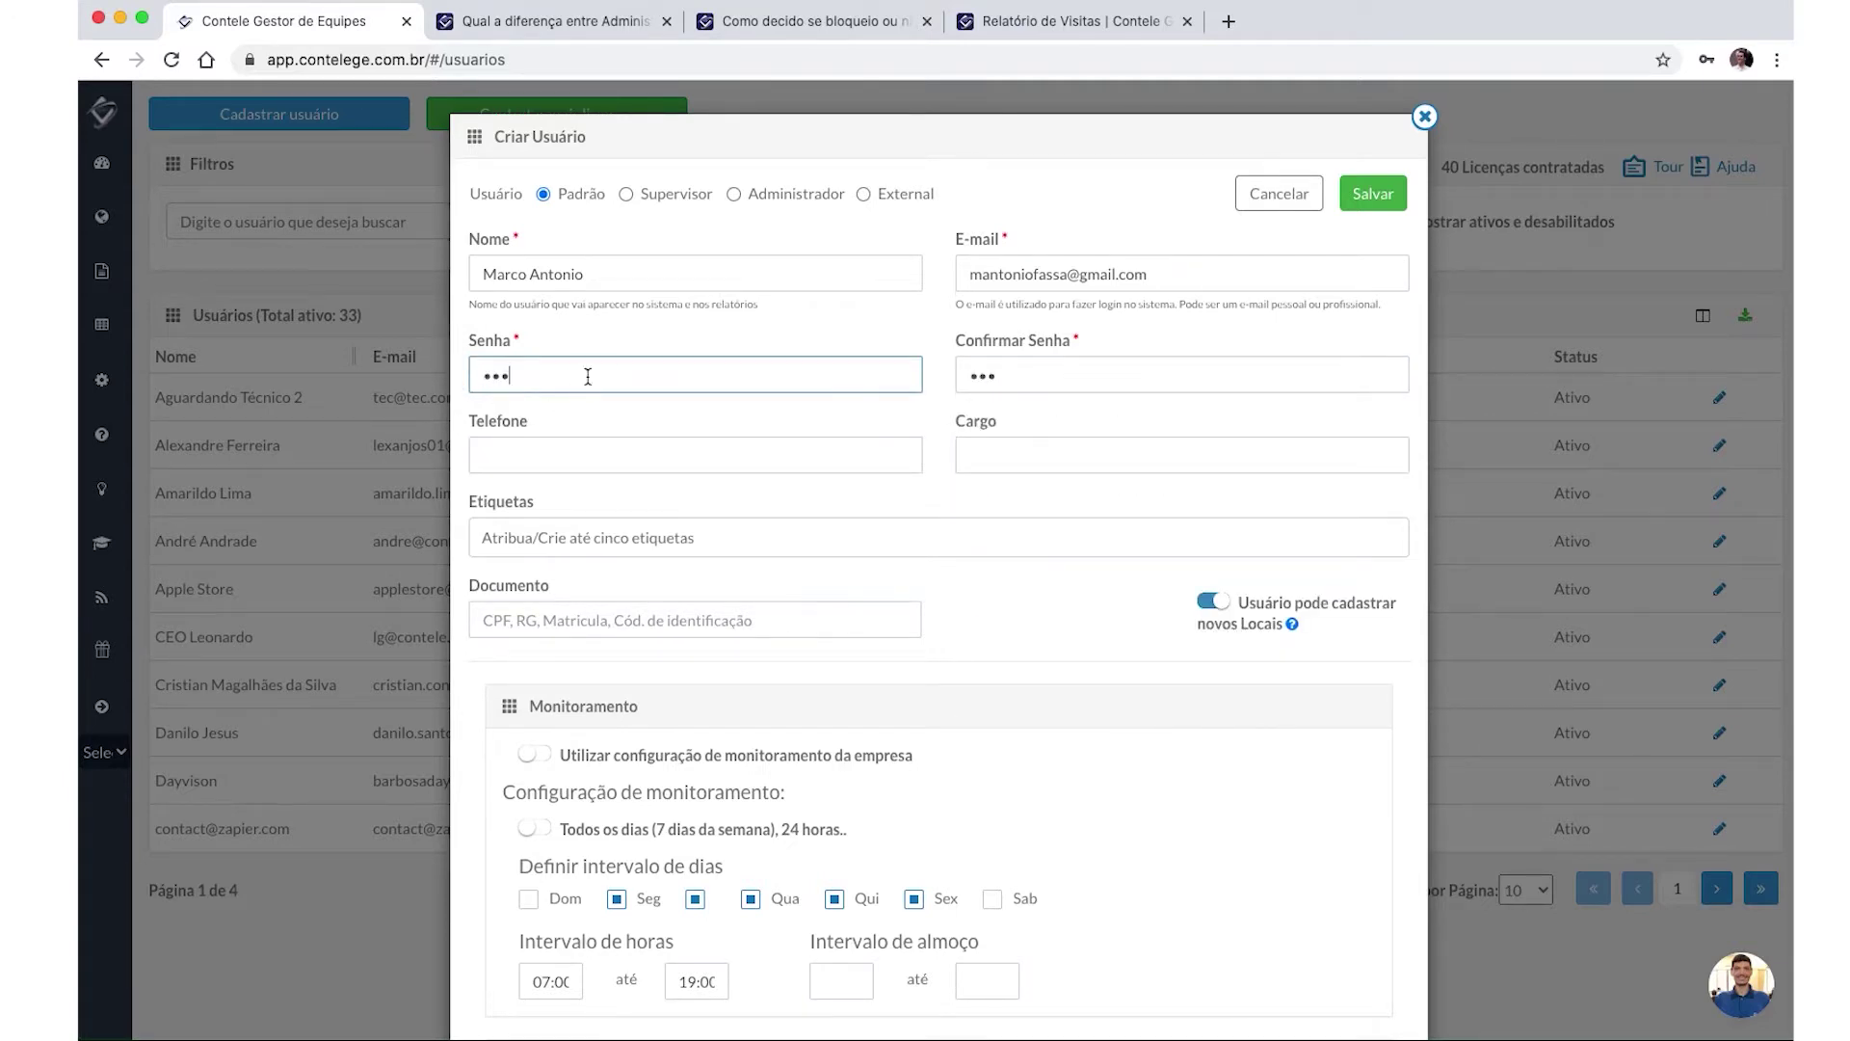
{"action": "double_click", "coordinate": [992, 373]}
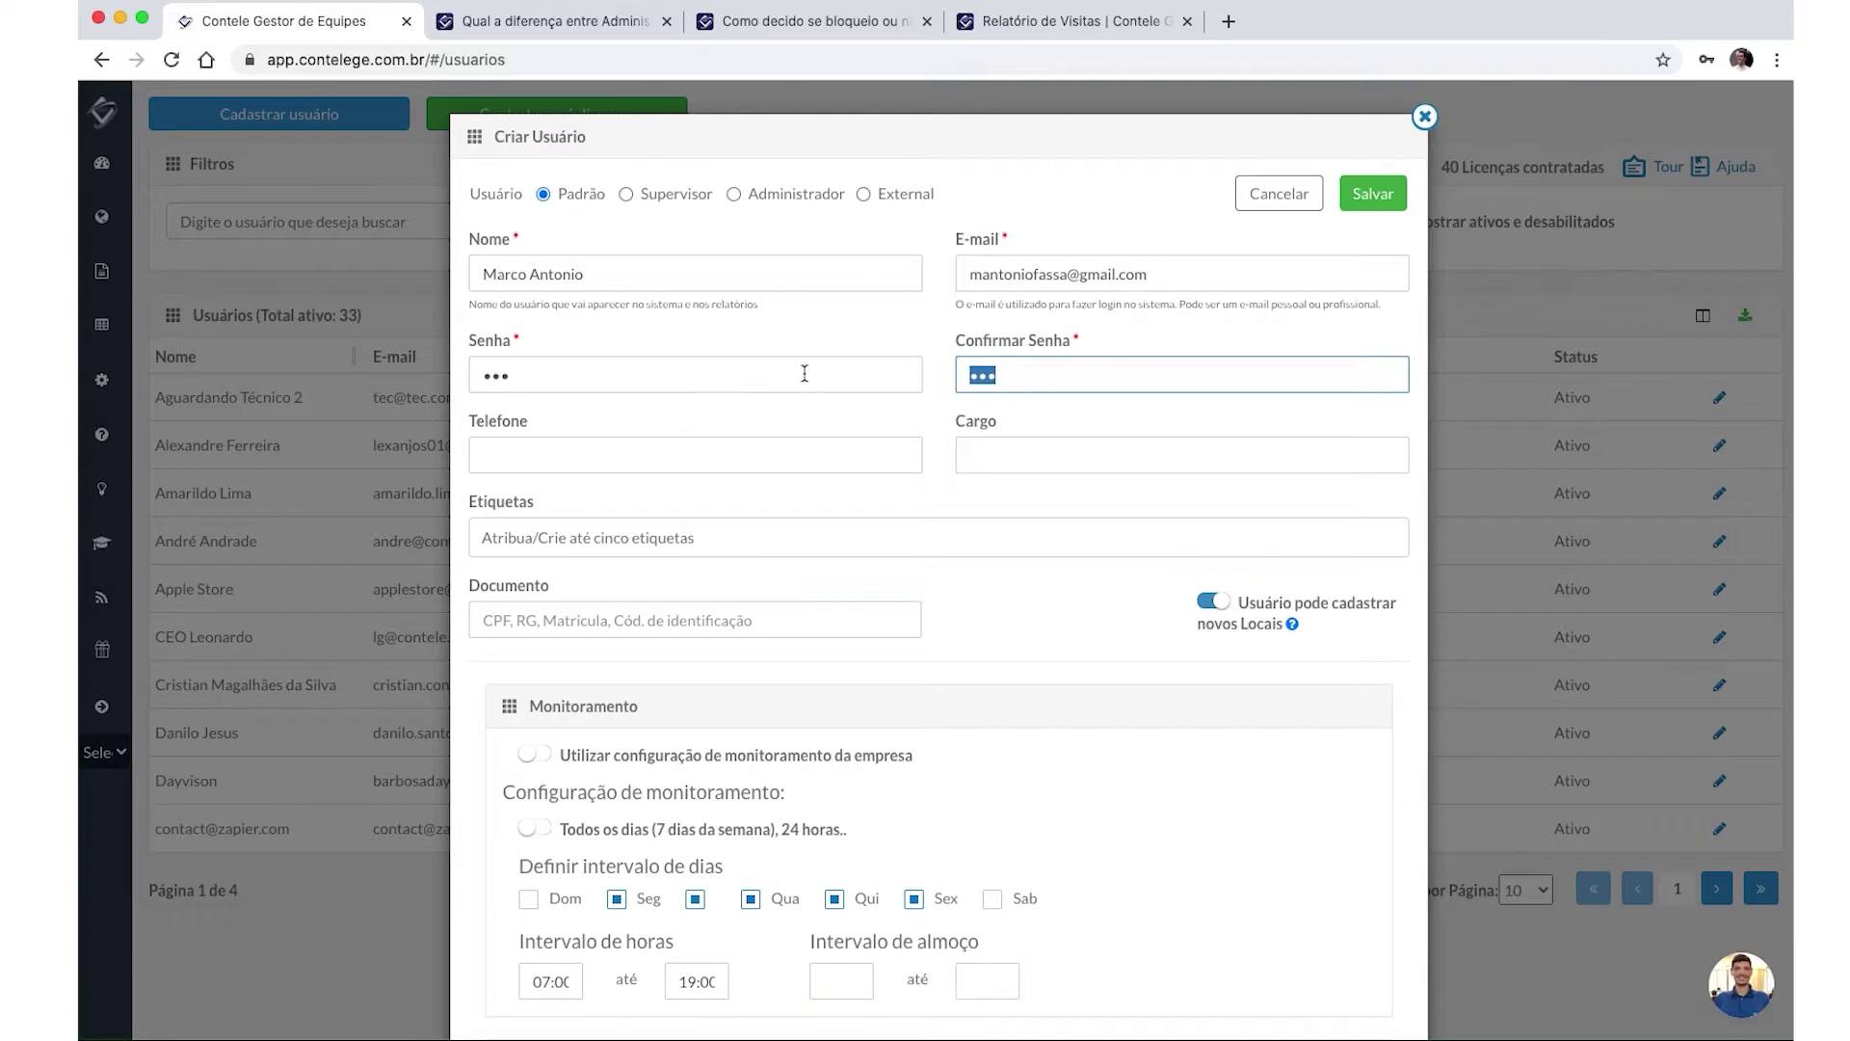
{"action": "left_click", "coordinate": [631, 469]}
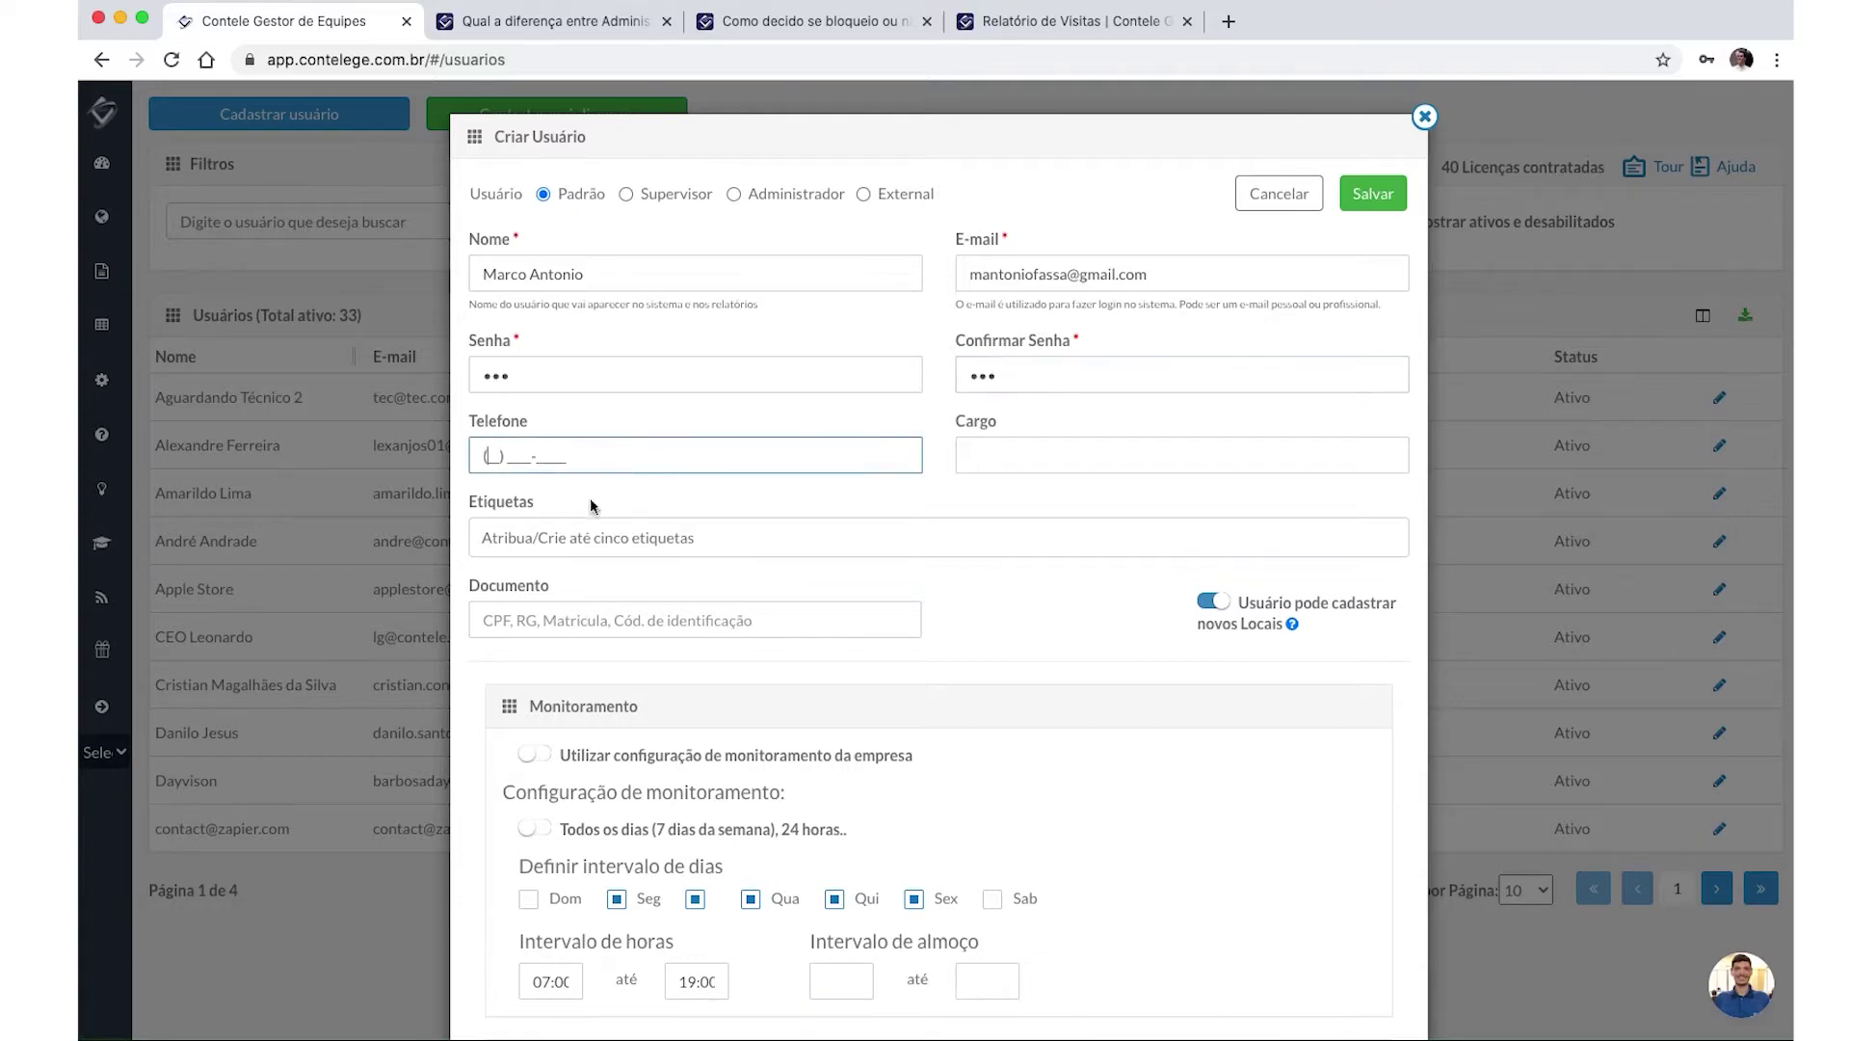
{"action": "left_click", "coordinate": [1029, 454]}
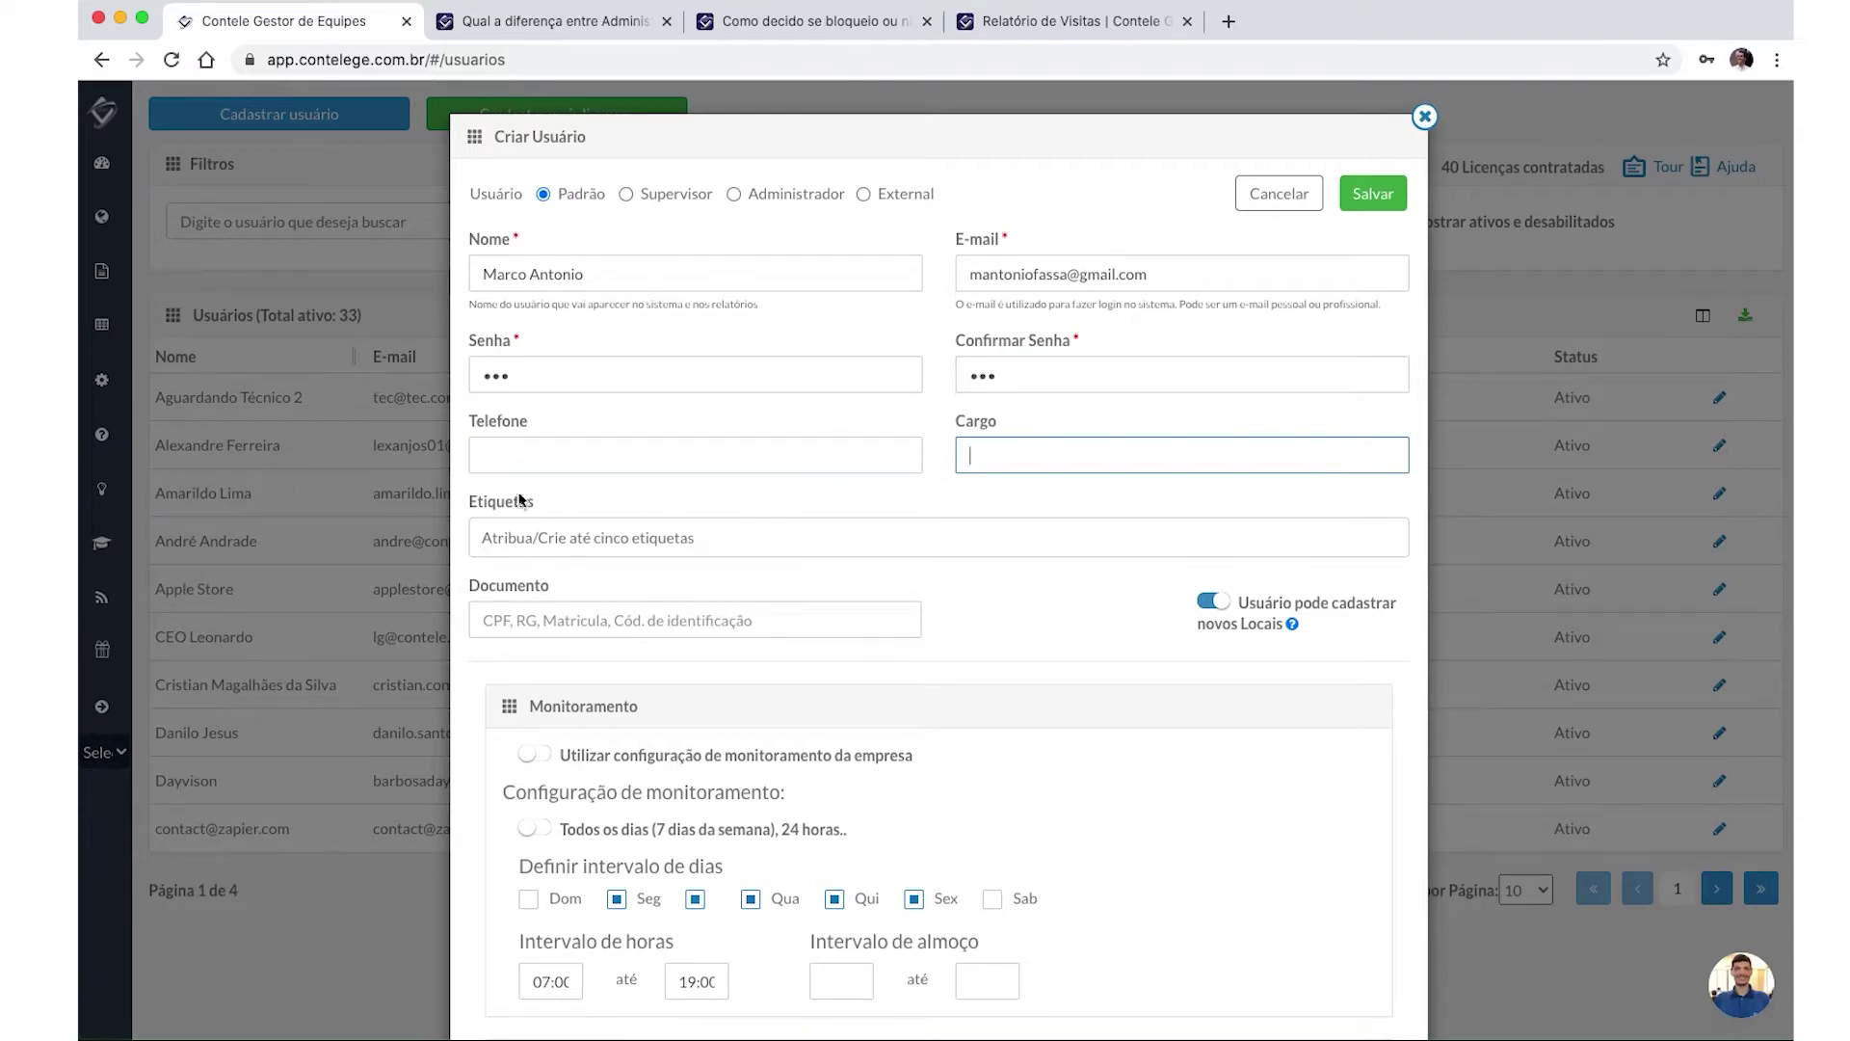
{"action": "left_click", "coordinate": [524, 454]}
Leave Telefone and Cargo blank and return to the user-roles help article.
{"action": "left_click", "coordinate": [1117, 457]}
{"action": "left_click", "coordinate": [664, 560]}
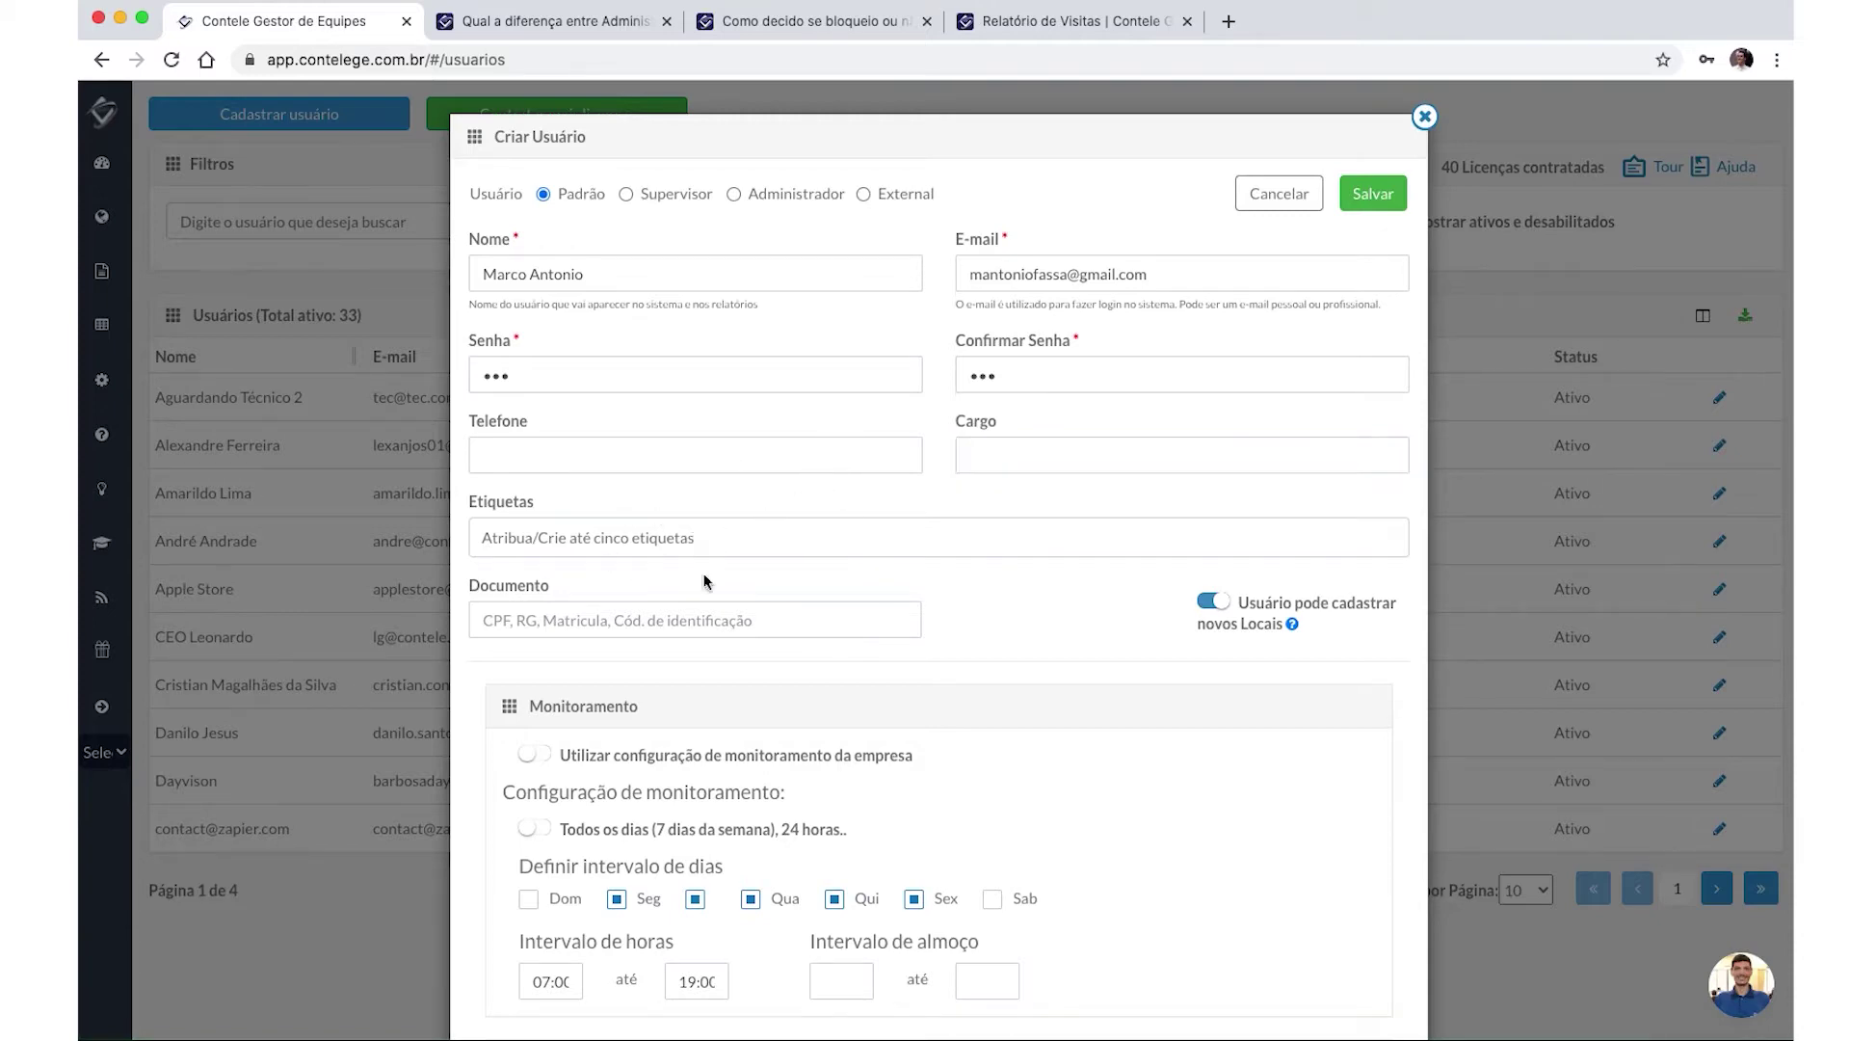
{"action": "scroll", "coordinate": [703, 577], "scroll_direction": "down", "scroll_amount": 1}
{"action": "scroll", "coordinate": [711, 576], "scroll_direction": "down", "scroll_amount": 2}
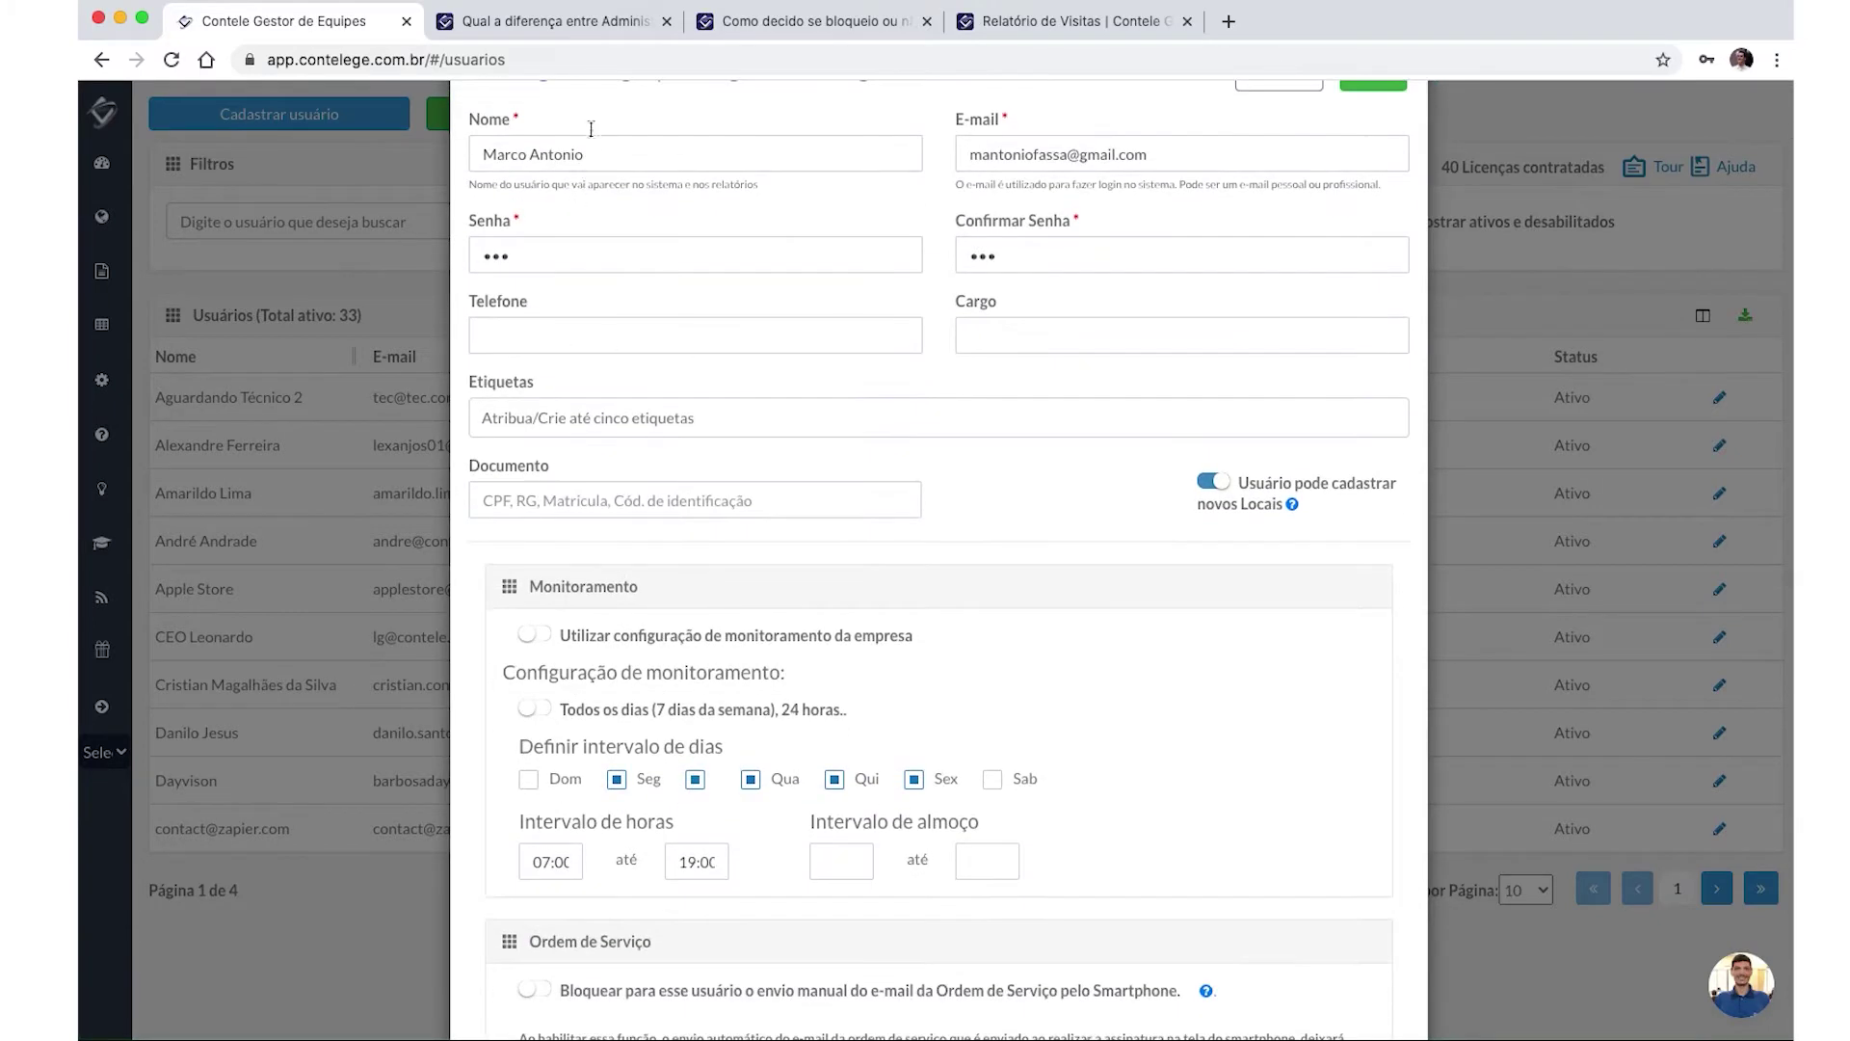
{"action": "left_click", "coordinate": [627, 23]}
Search the help center for 'etiquetas' and read the Organizando seus Usuários com Etiquetas article.
{"action": "scroll", "coordinate": [828, 154], "scroll_direction": "up", "scroll_amount": 5}
{"action": "left_click", "coordinate": [855, 189]}
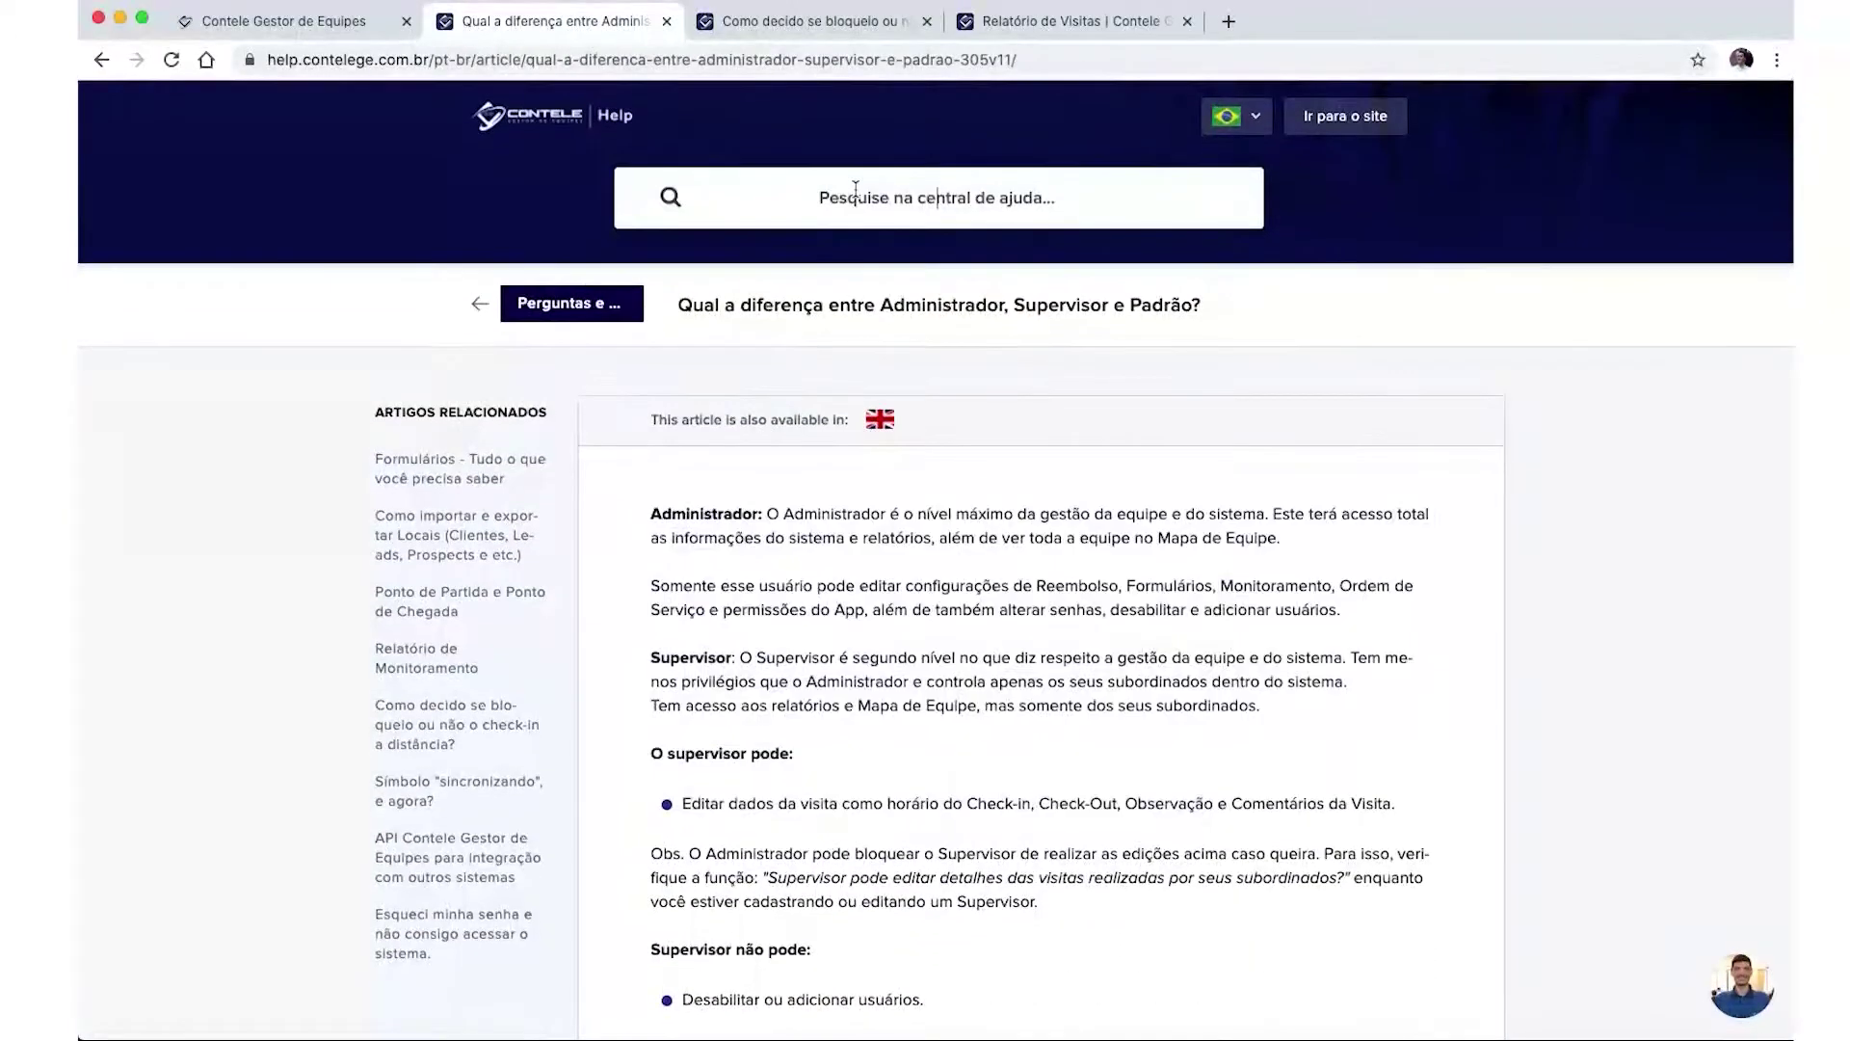
{"action": "type", "text": "etiquetas"}
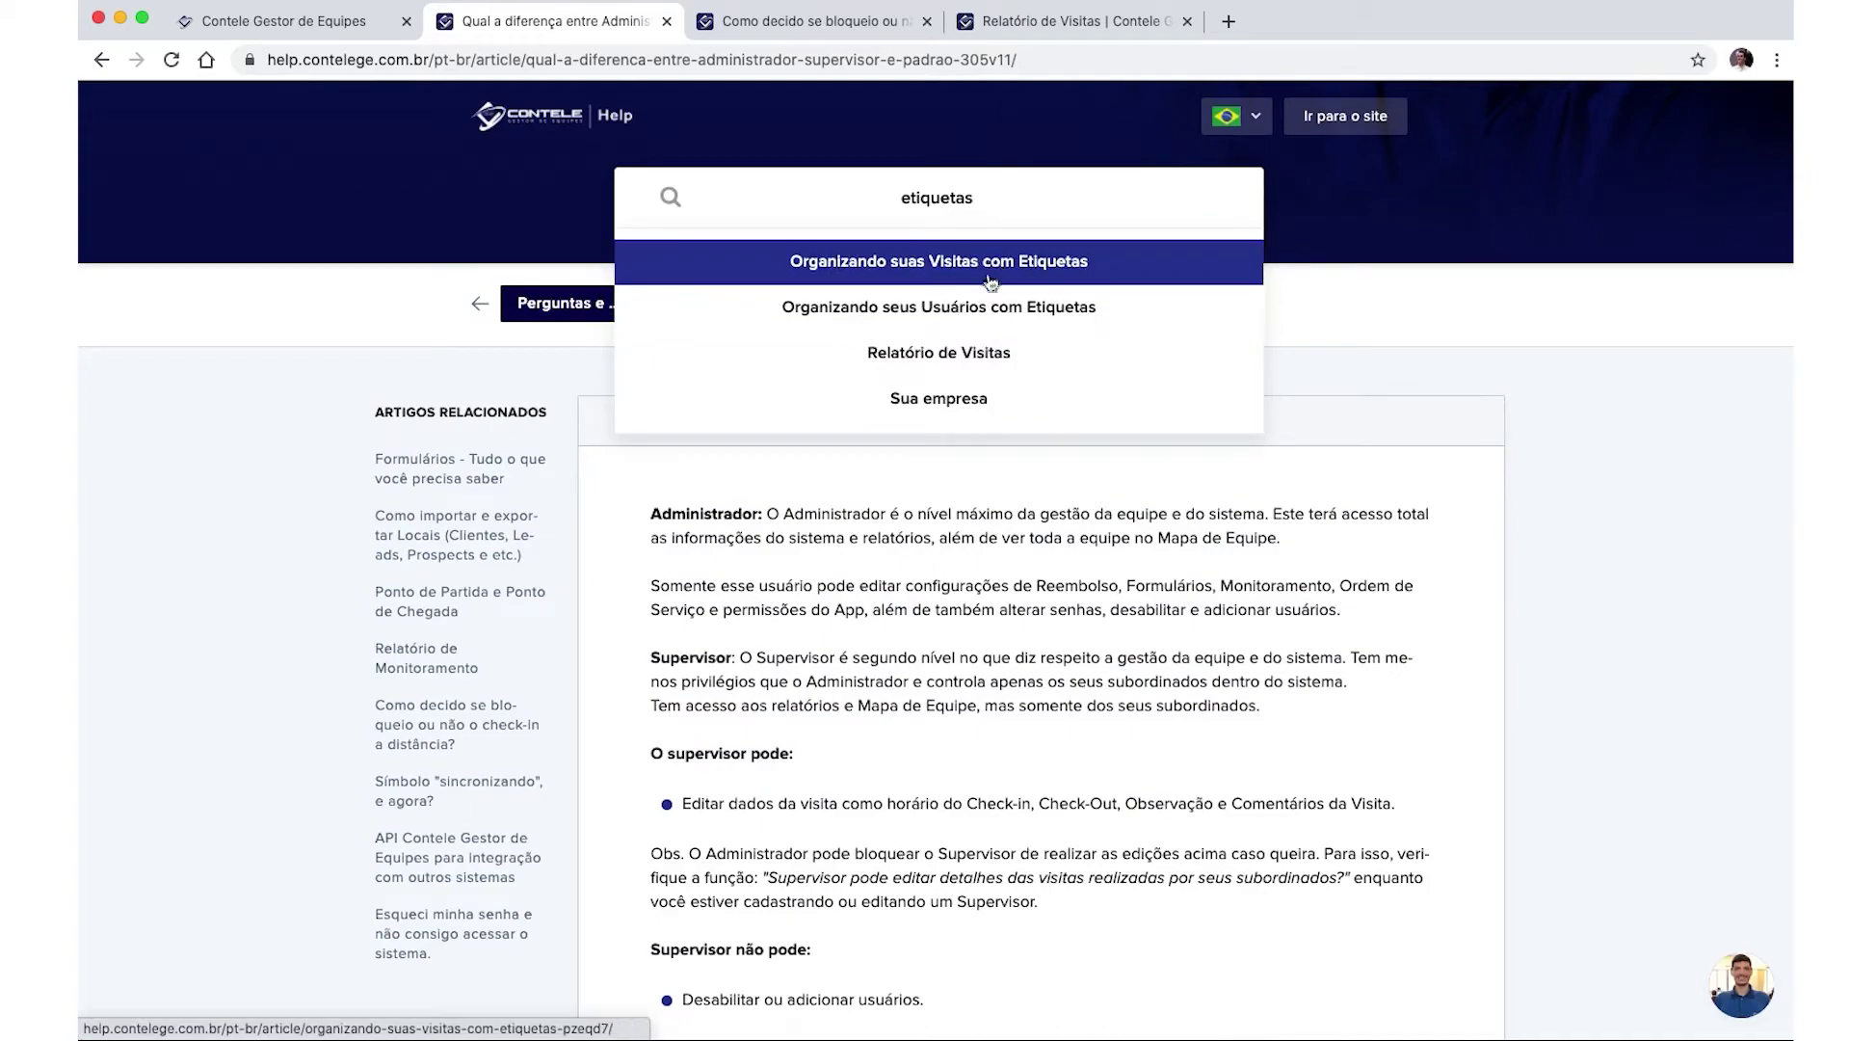
{"action": "left_click", "coordinate": [980, 303]}
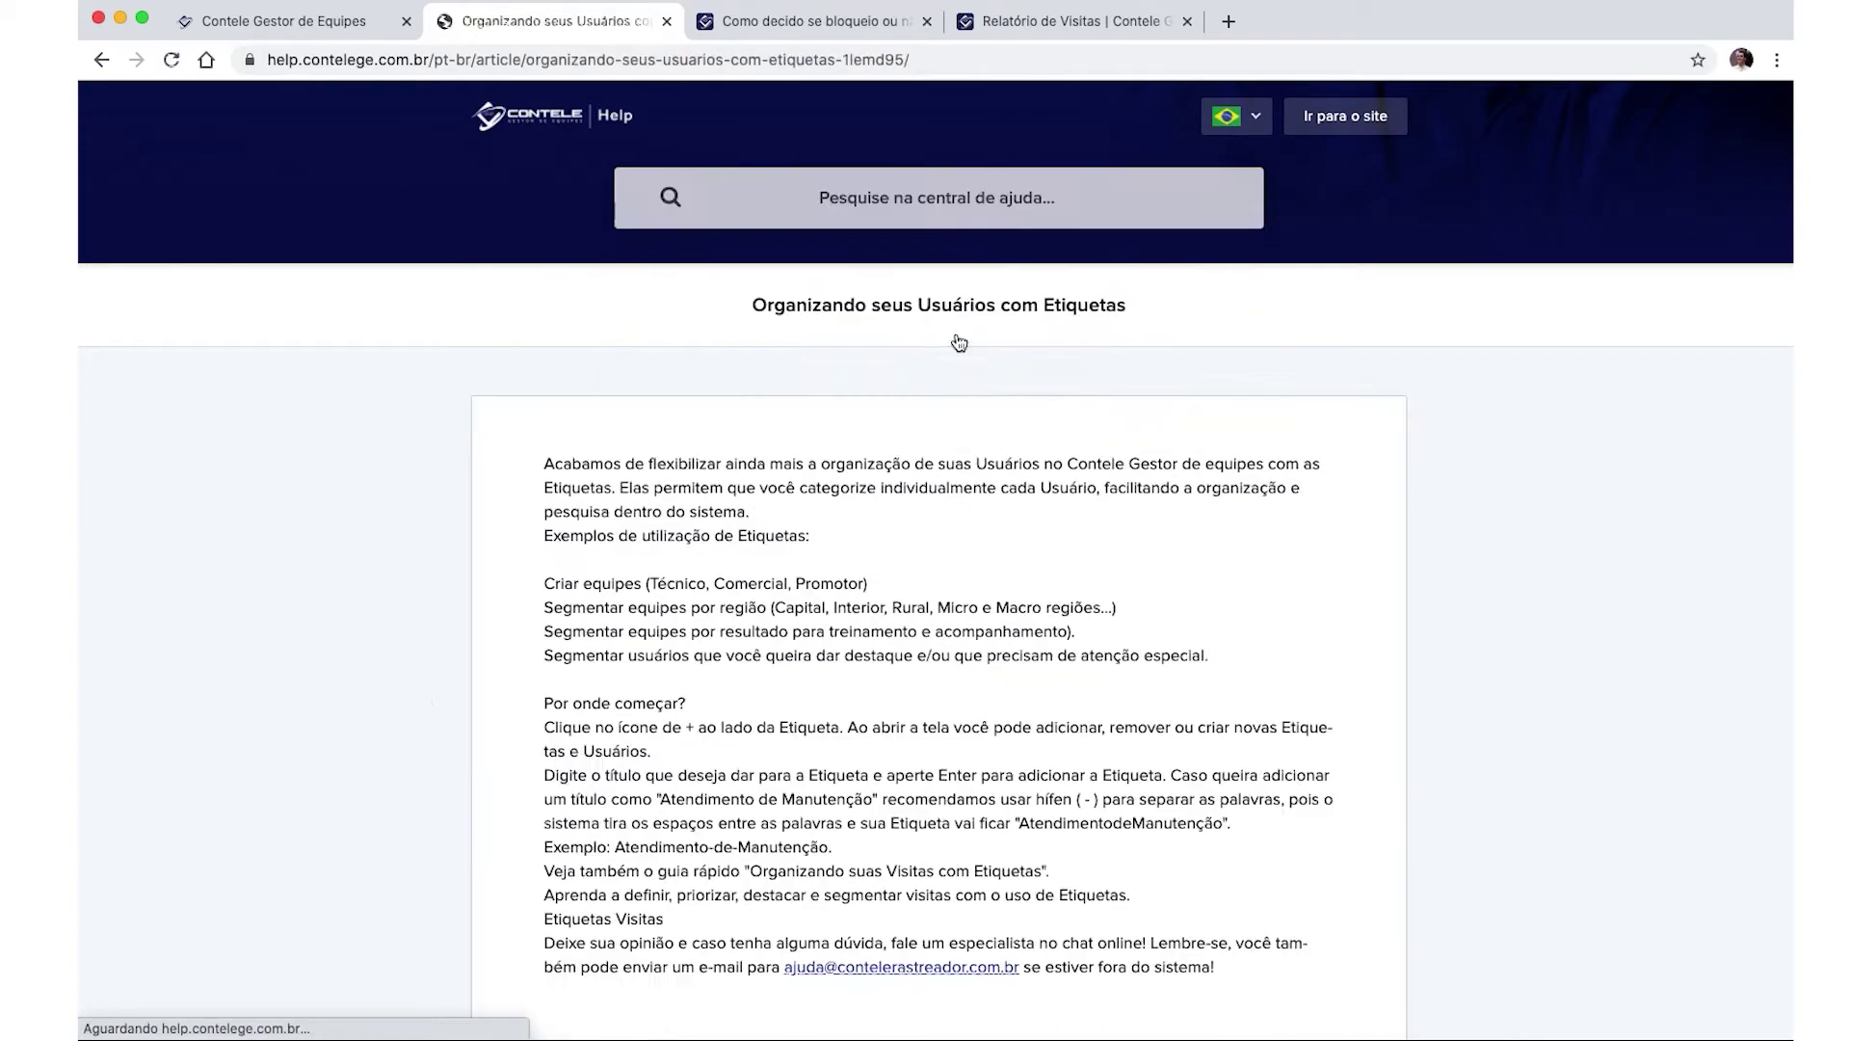
{"action": "scroll", "coordinate": [996, 703], "scroll_direction": "down", "scroll_amount": 2}
{"action": "scroll", "coordinate": [990, 702], "scroll_direction": "up", "scroll_amount": 2}
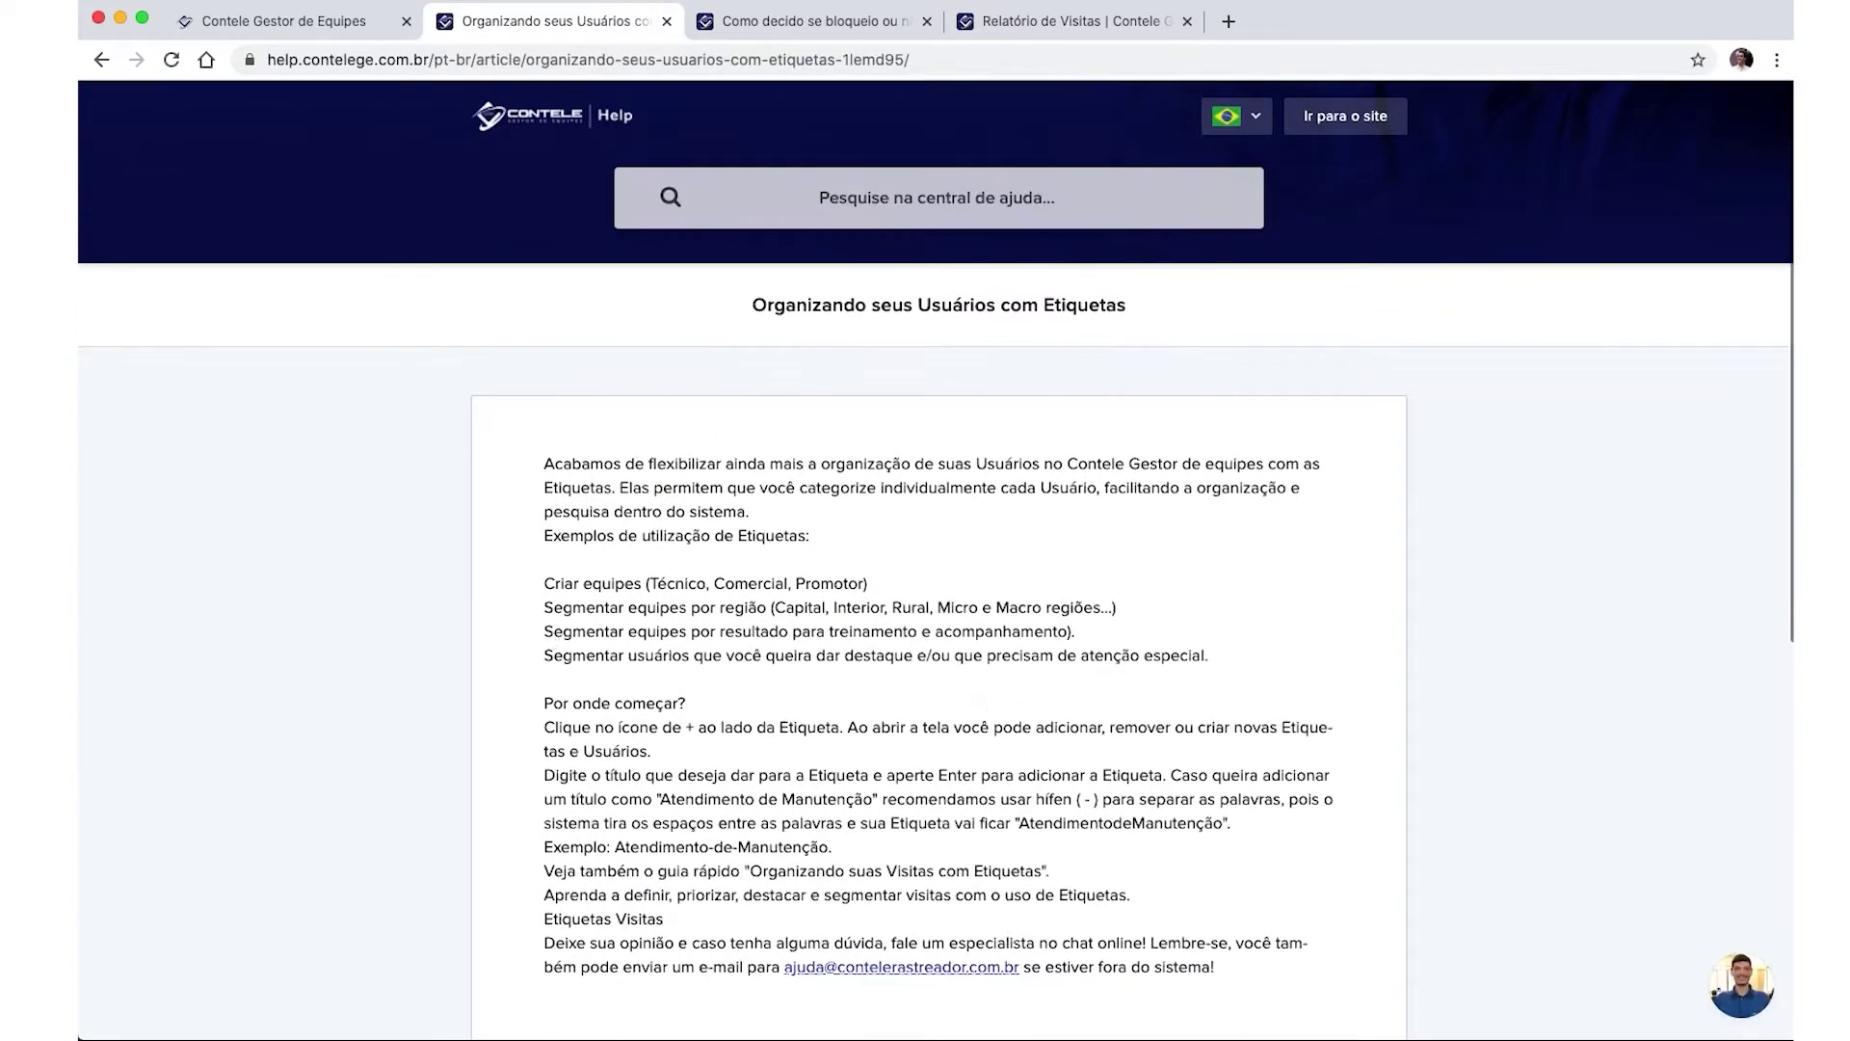
{"action": "left_click", "coordinate": [248, 23]}
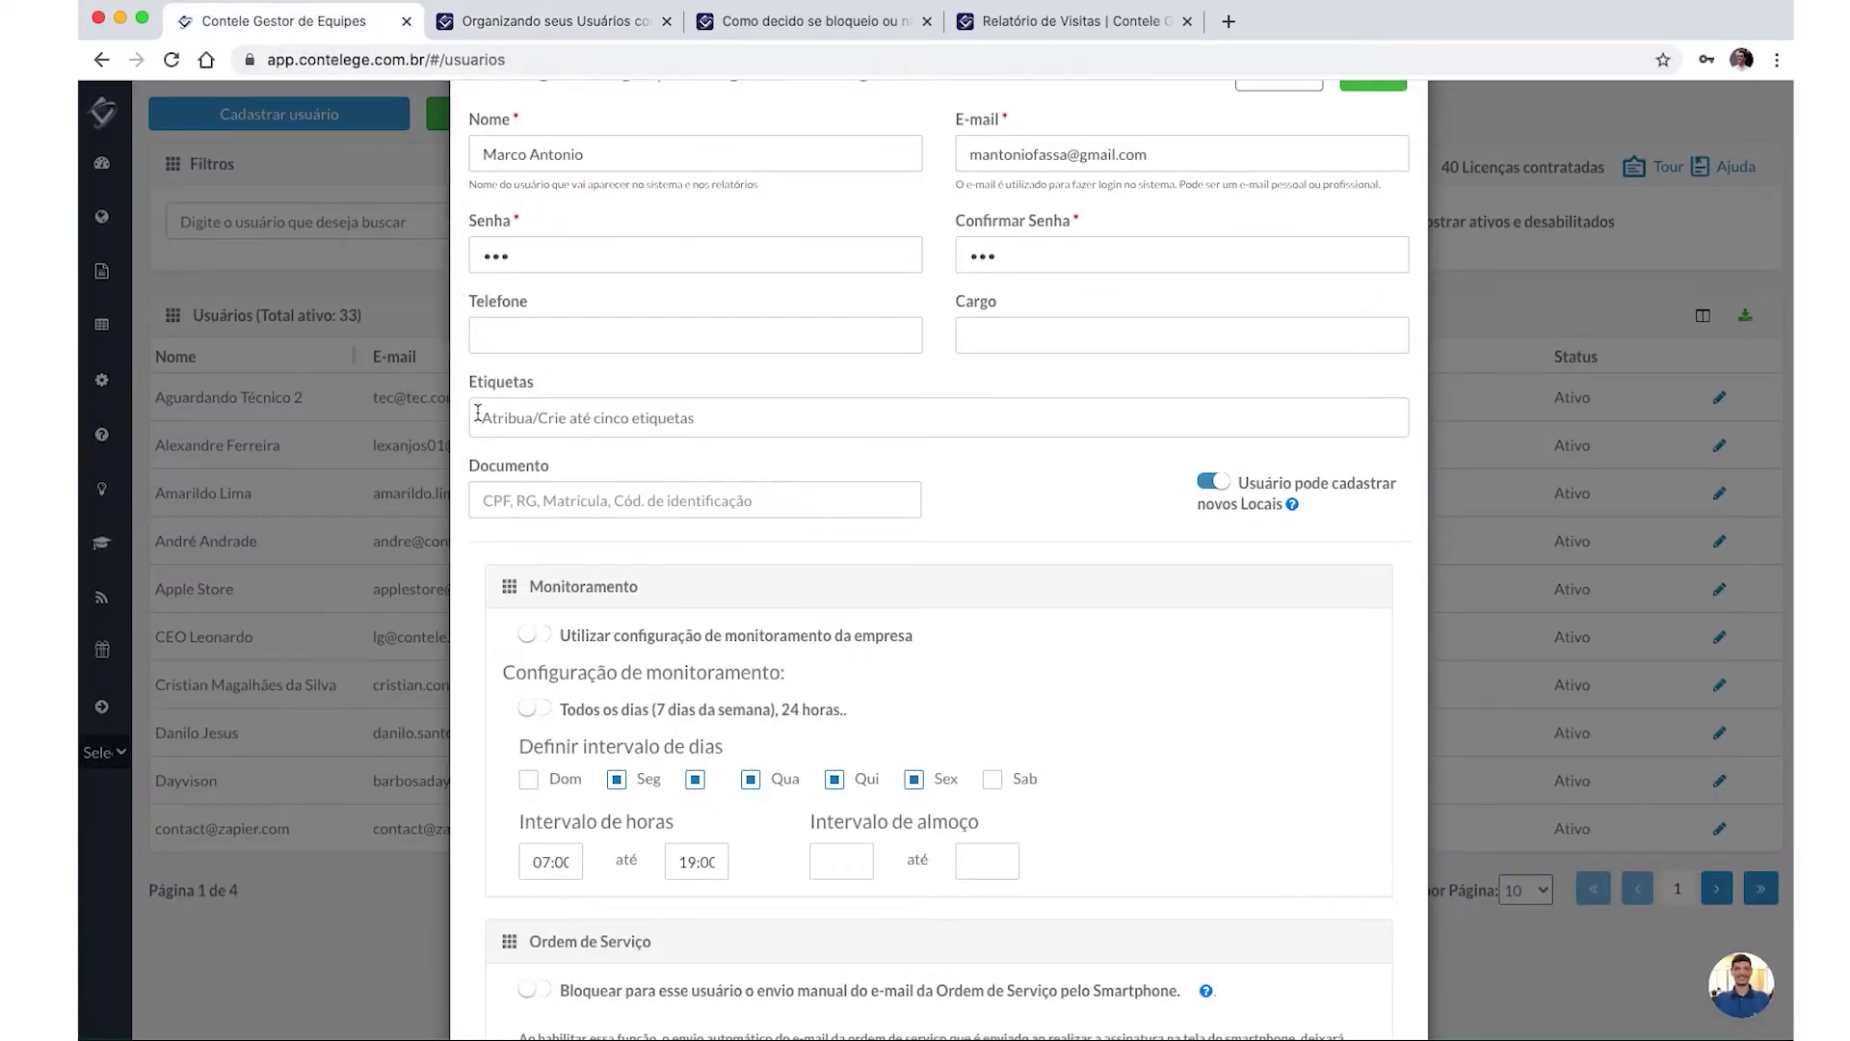
Tag the new user with EQUIPE1 and a new 'equipe-implatantacao' tag.
{"action": "left_click", "coordinate": [526, 417]}
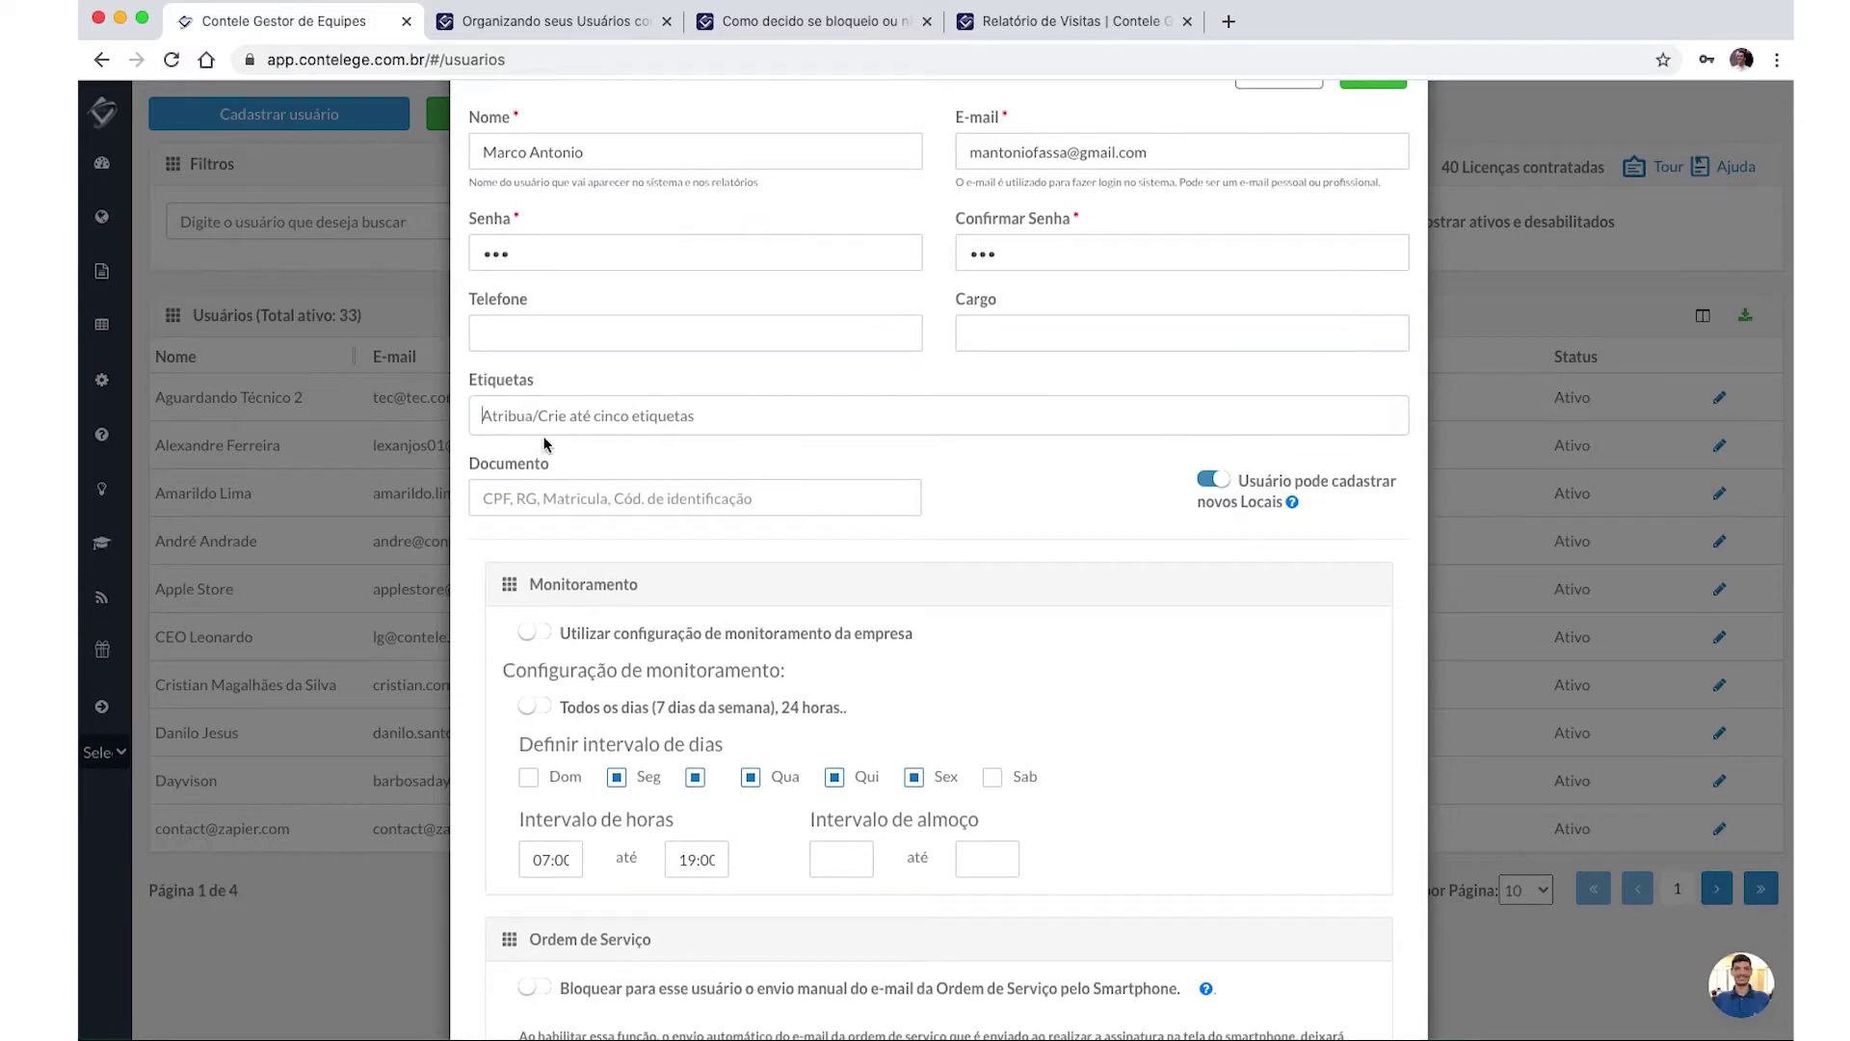
{"action": "type", "text": "equipe1"}
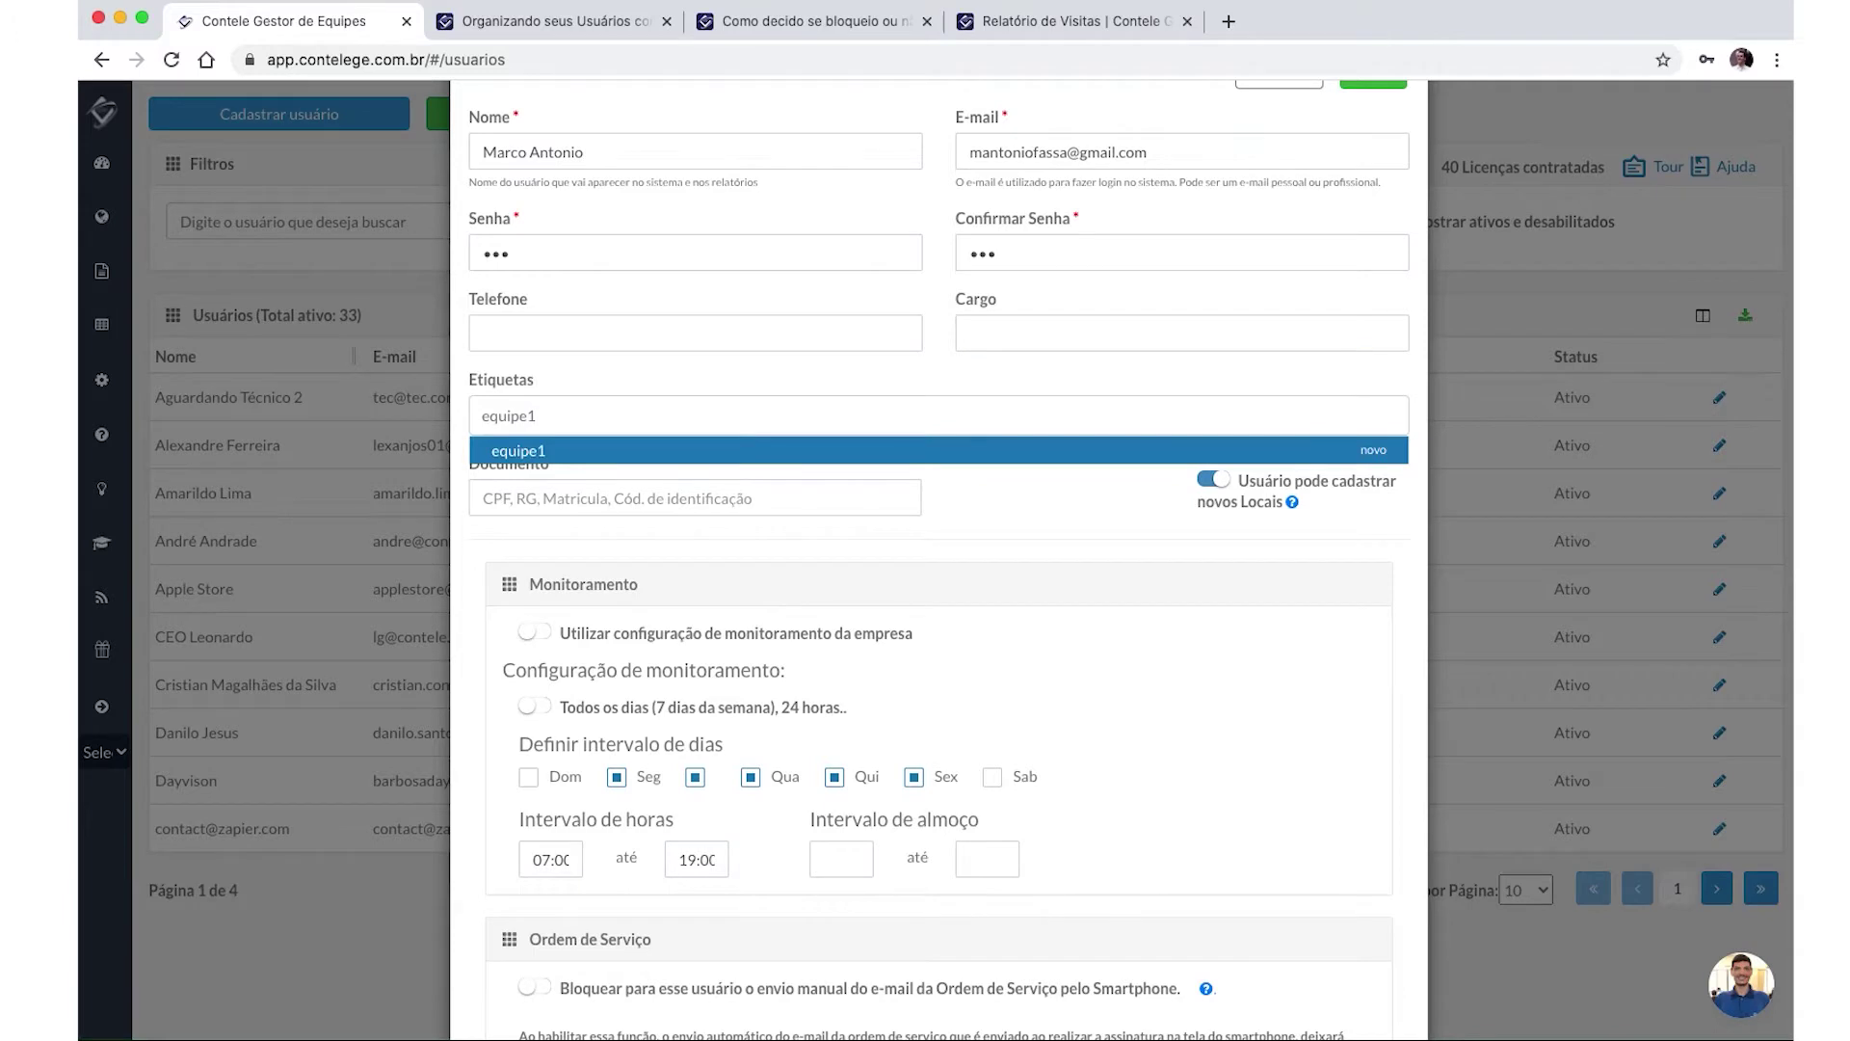
{"action": "key", "text": "Return"}
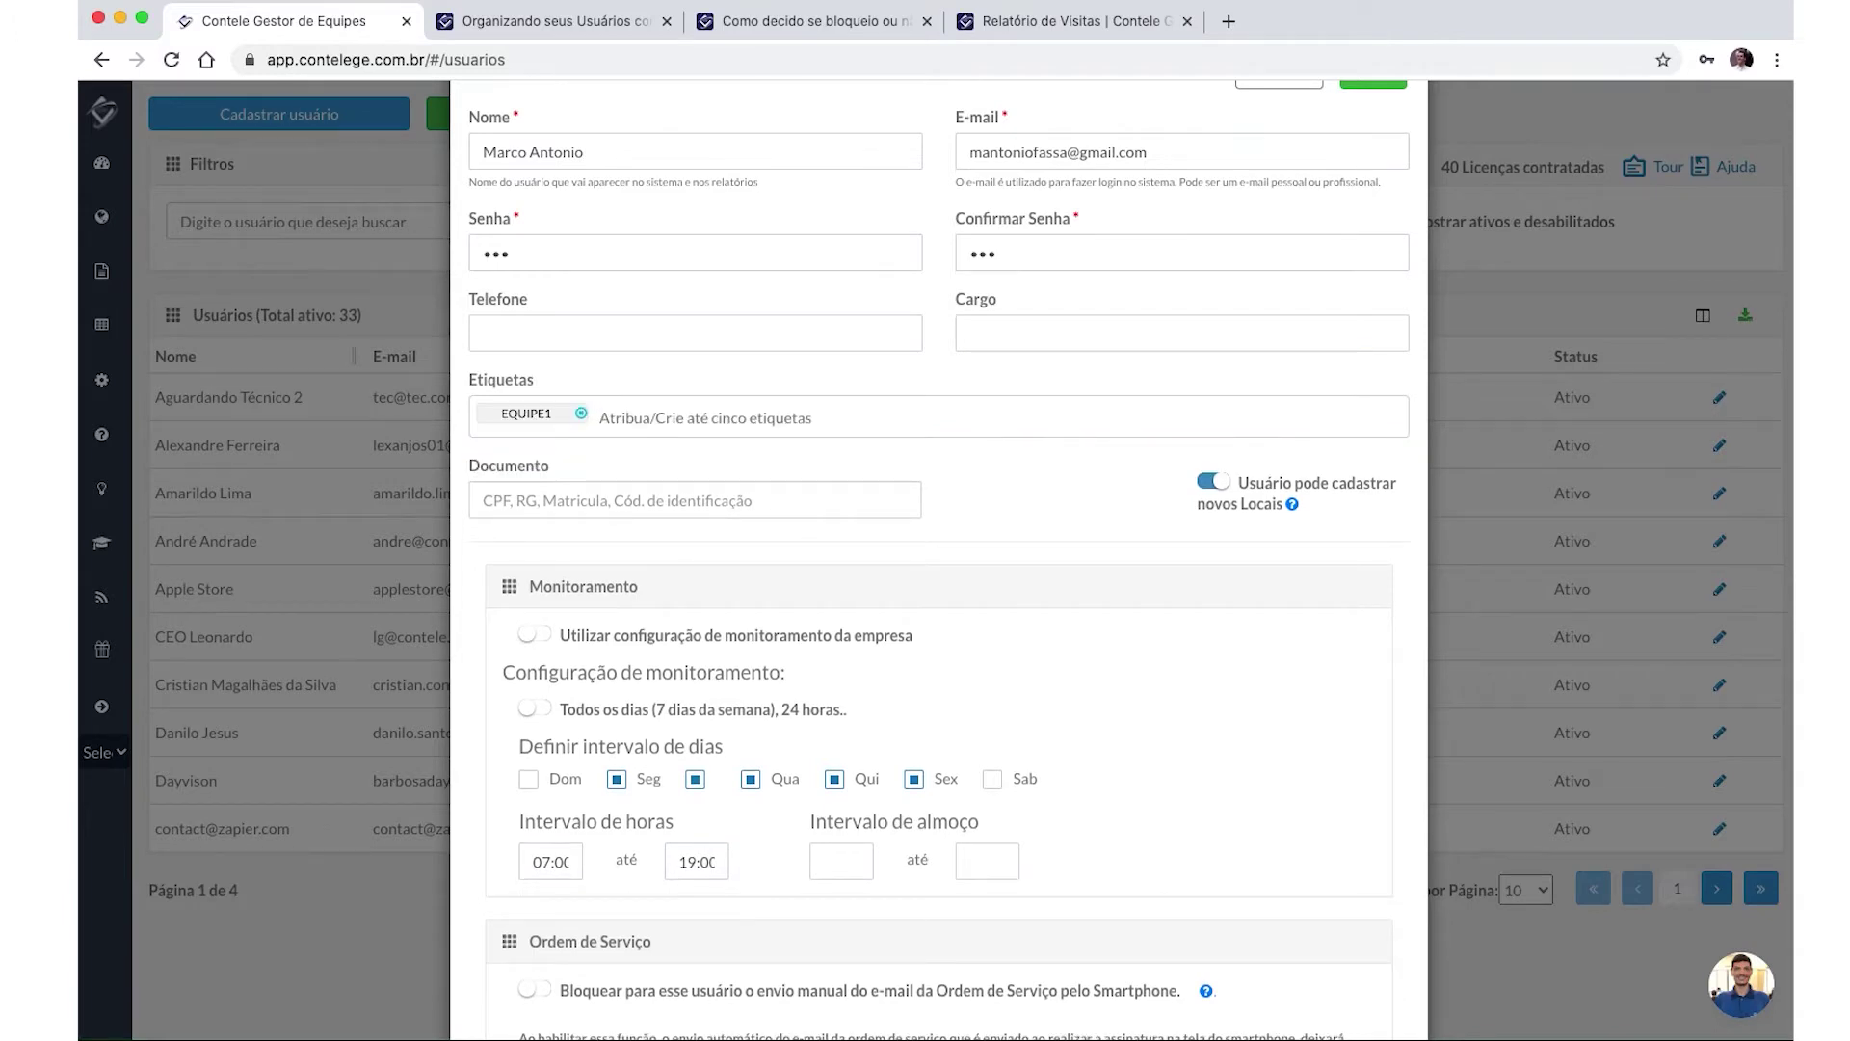
{"action": "type", "text": "equipe-implat"}
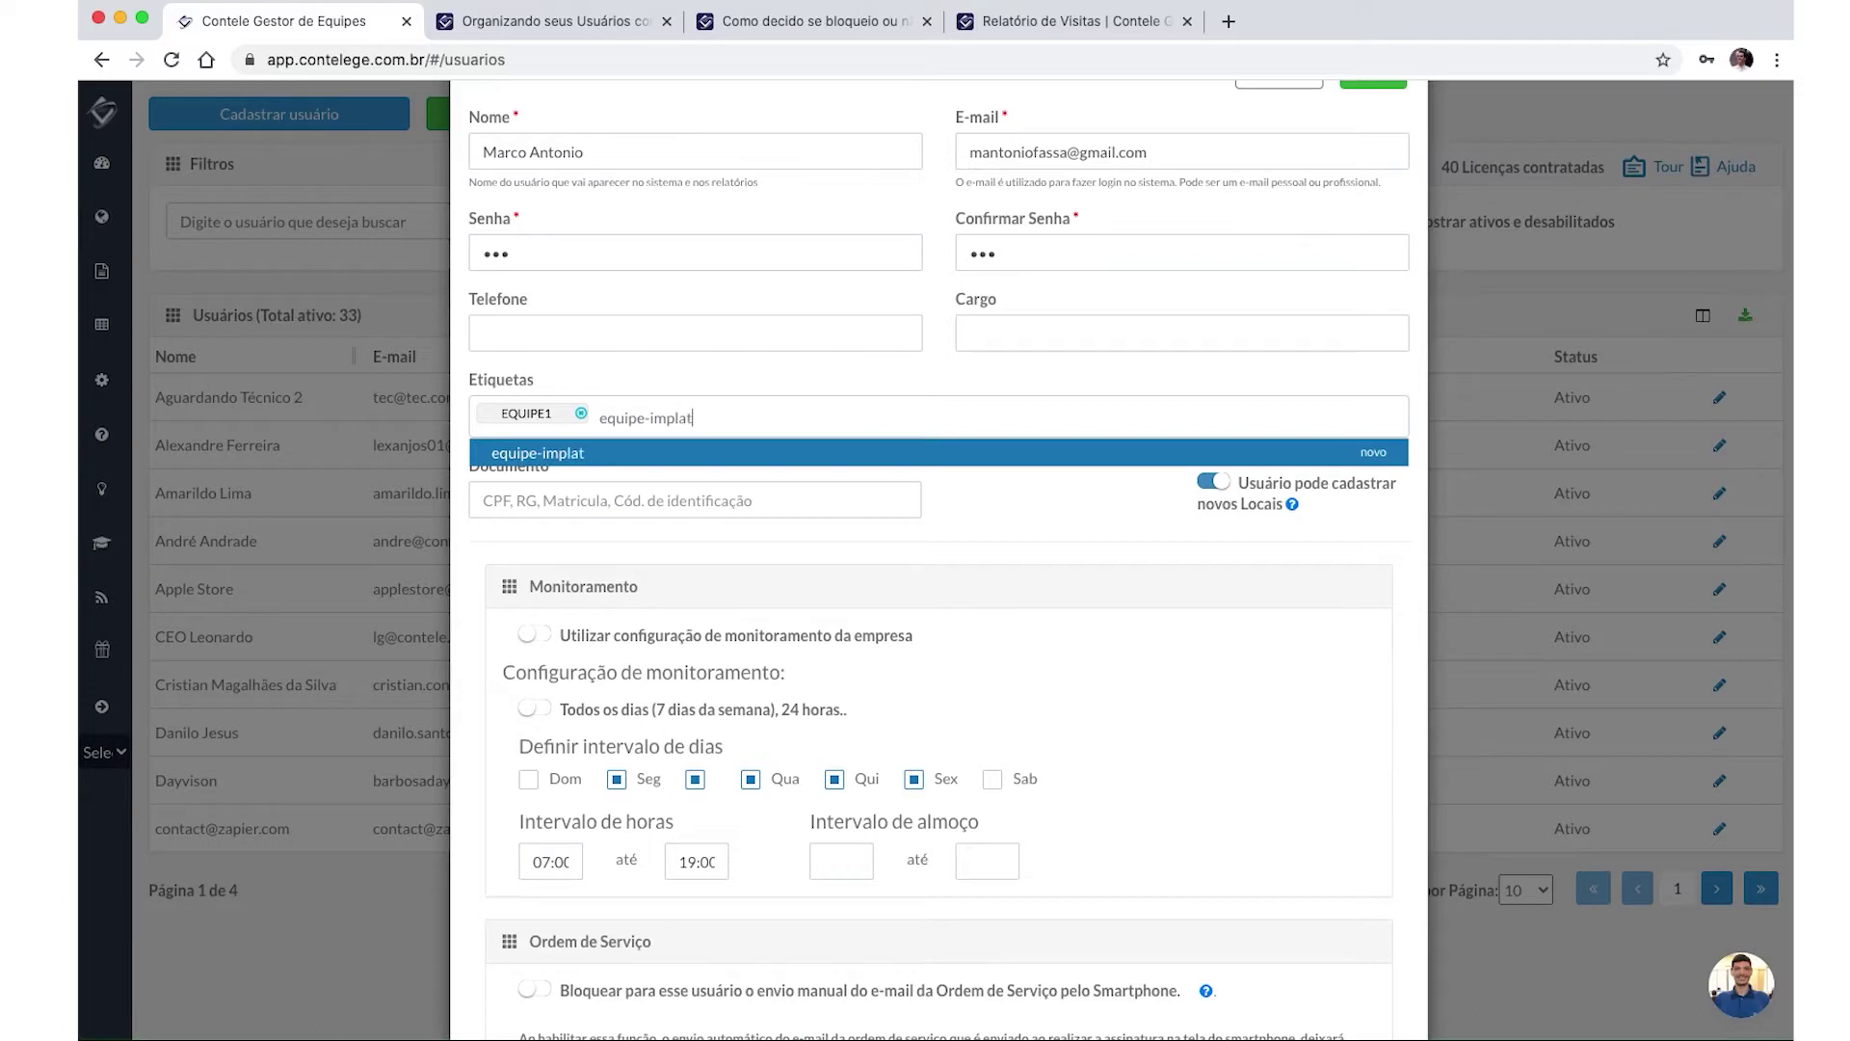
{"action": "type", "text": "antacao"}
{"action": "left_click", "coordinate": [1387, 449]}
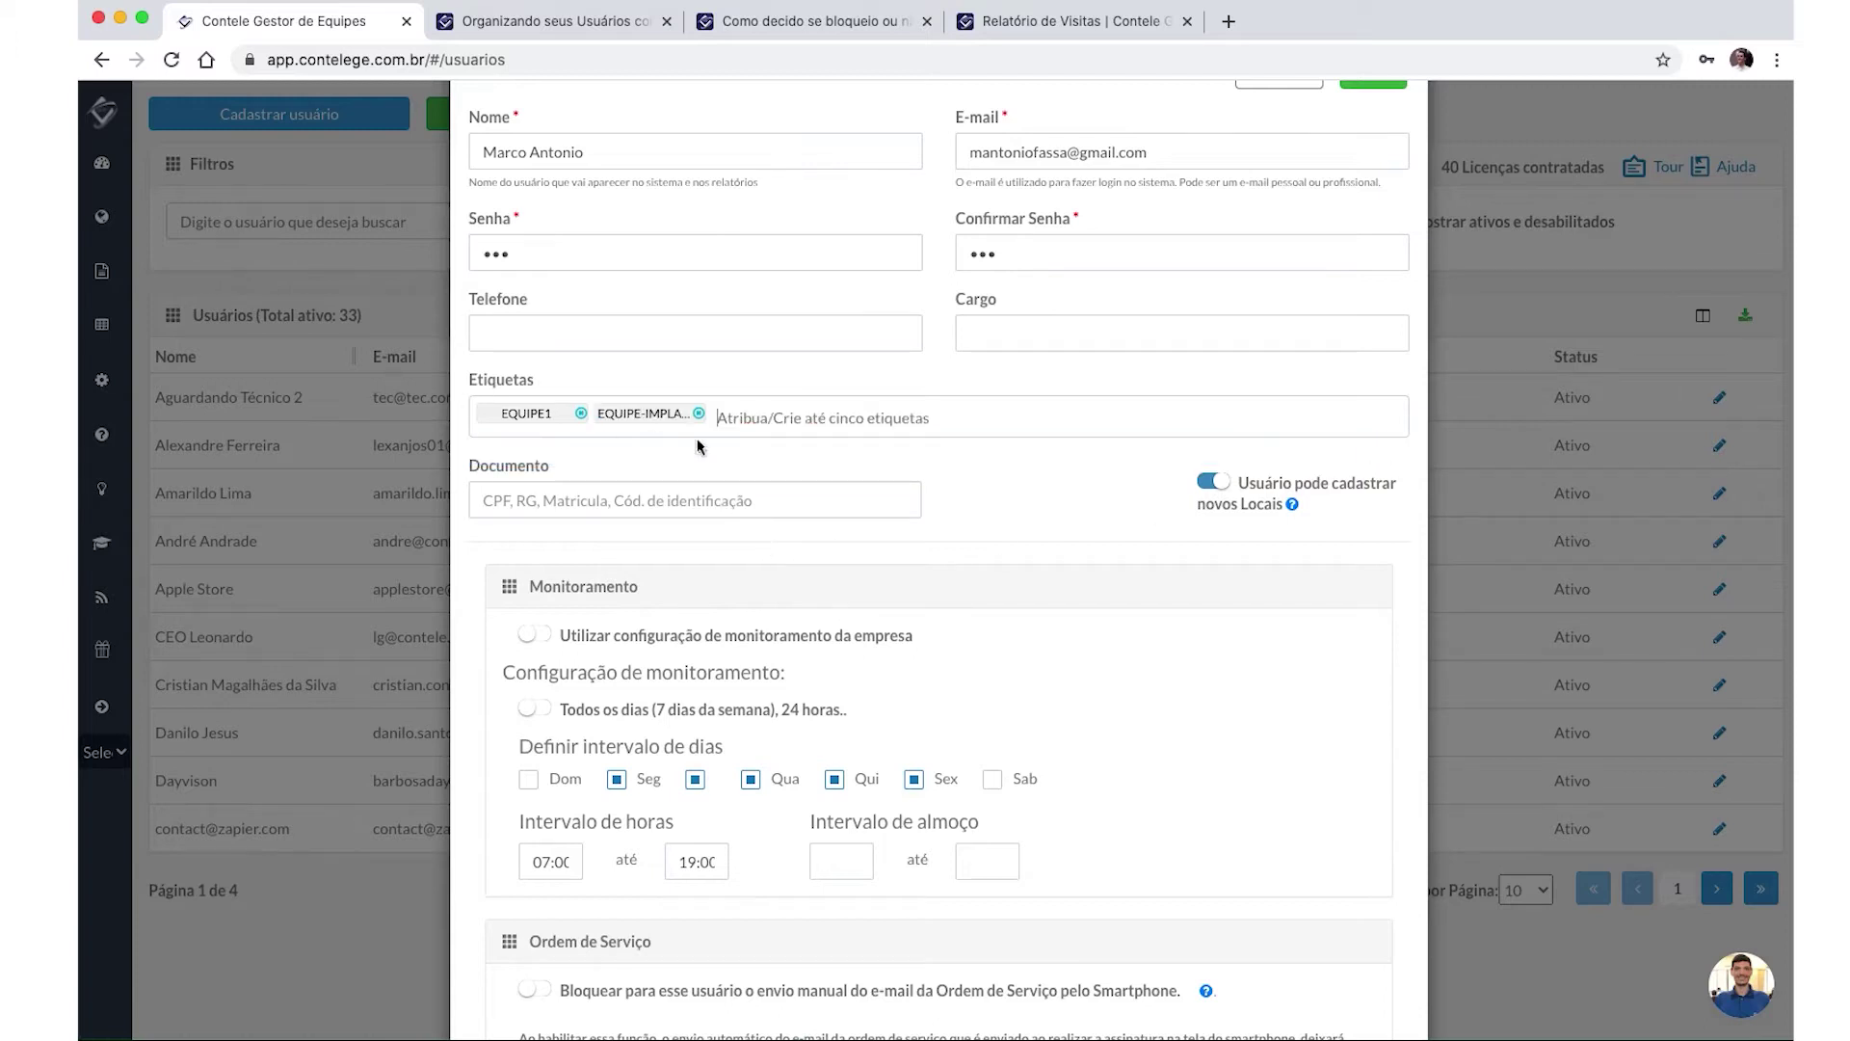
{"action": "left_click", "coordinate": [812, 402]}
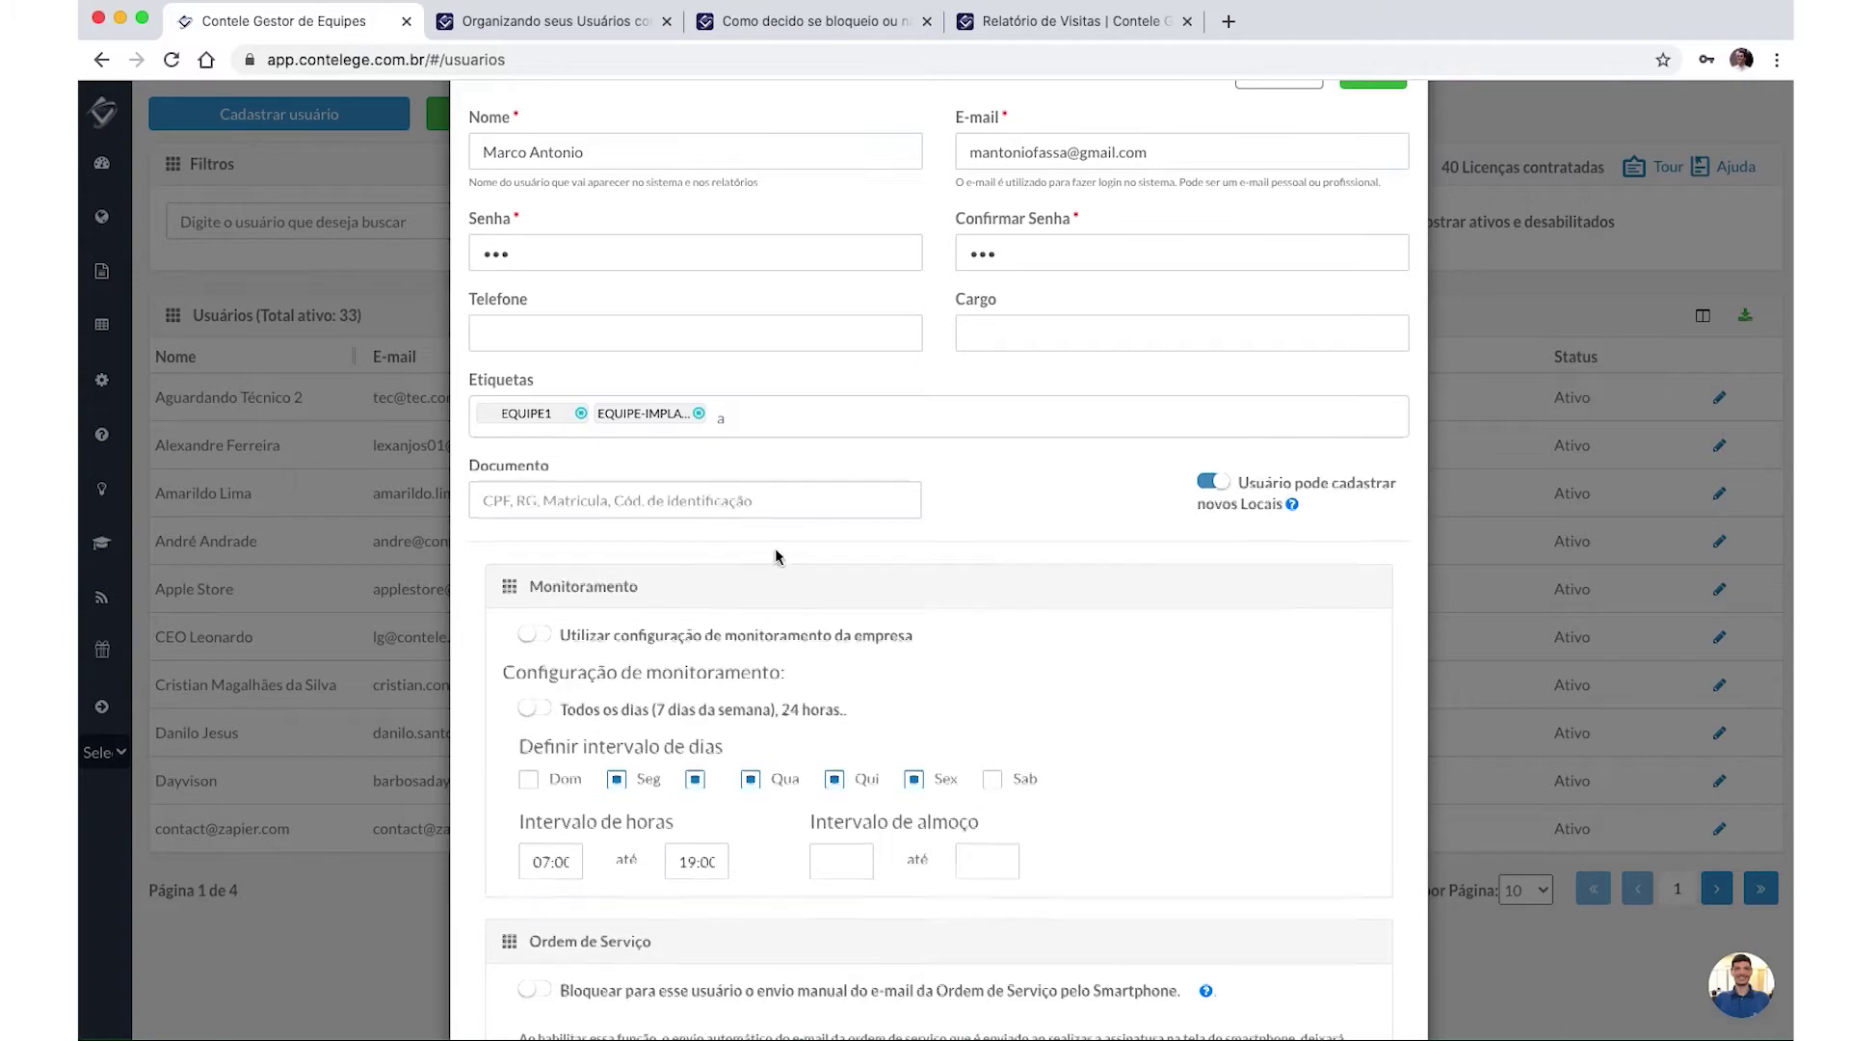
{"action": "type", "text": "a"}
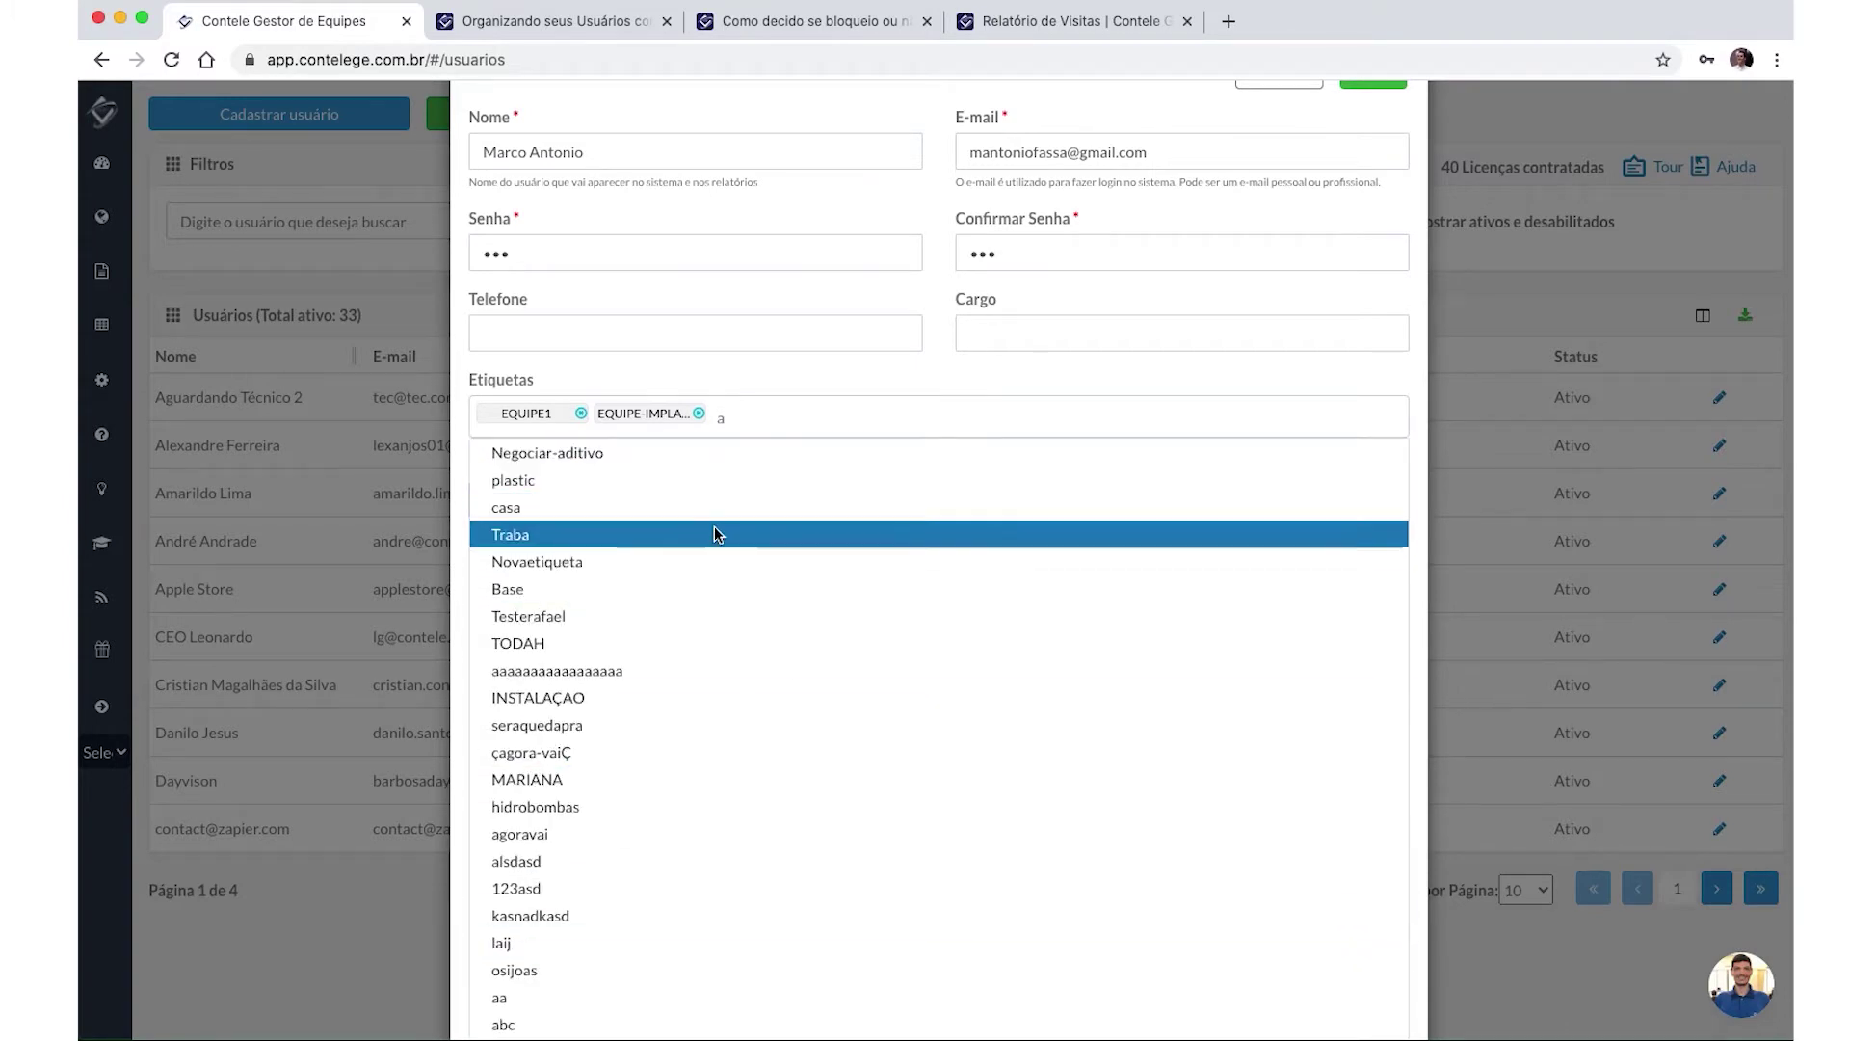
{"action": "key", "text": "BackSpace"}
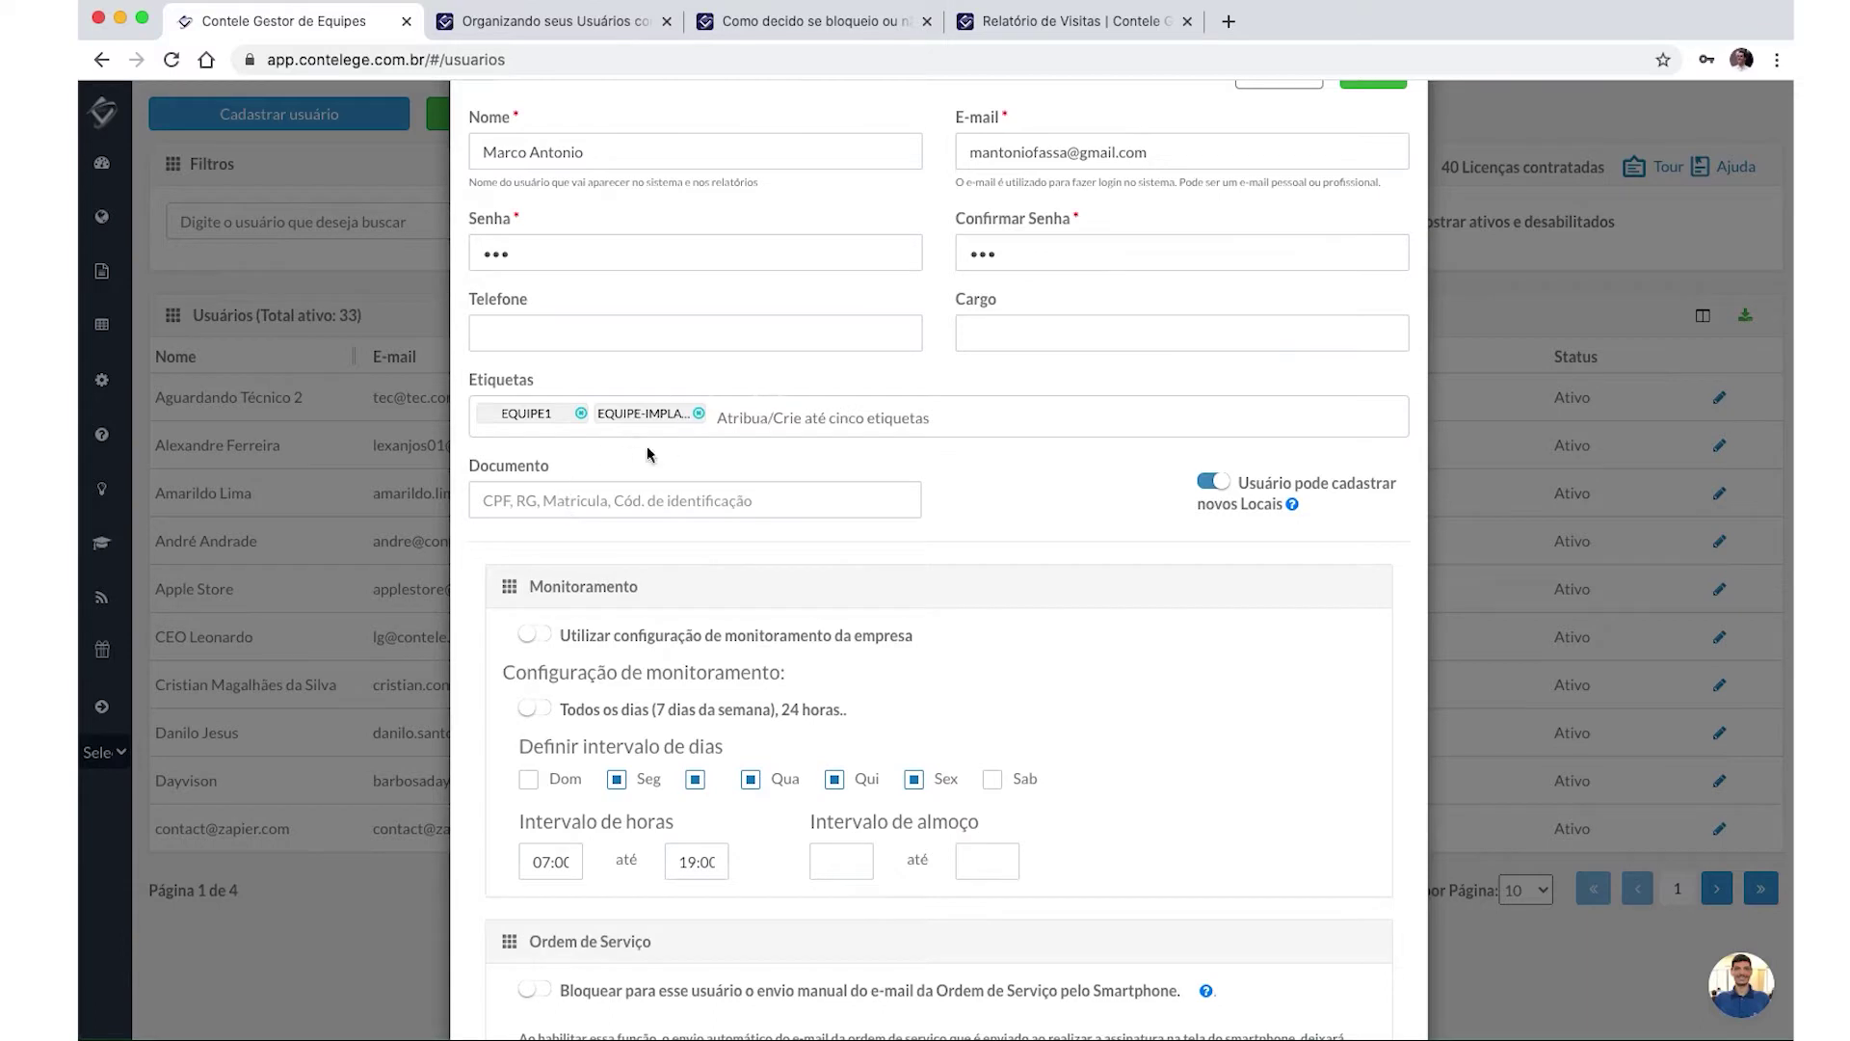
{"action": "left_click", "coordinate": [529, 516]}
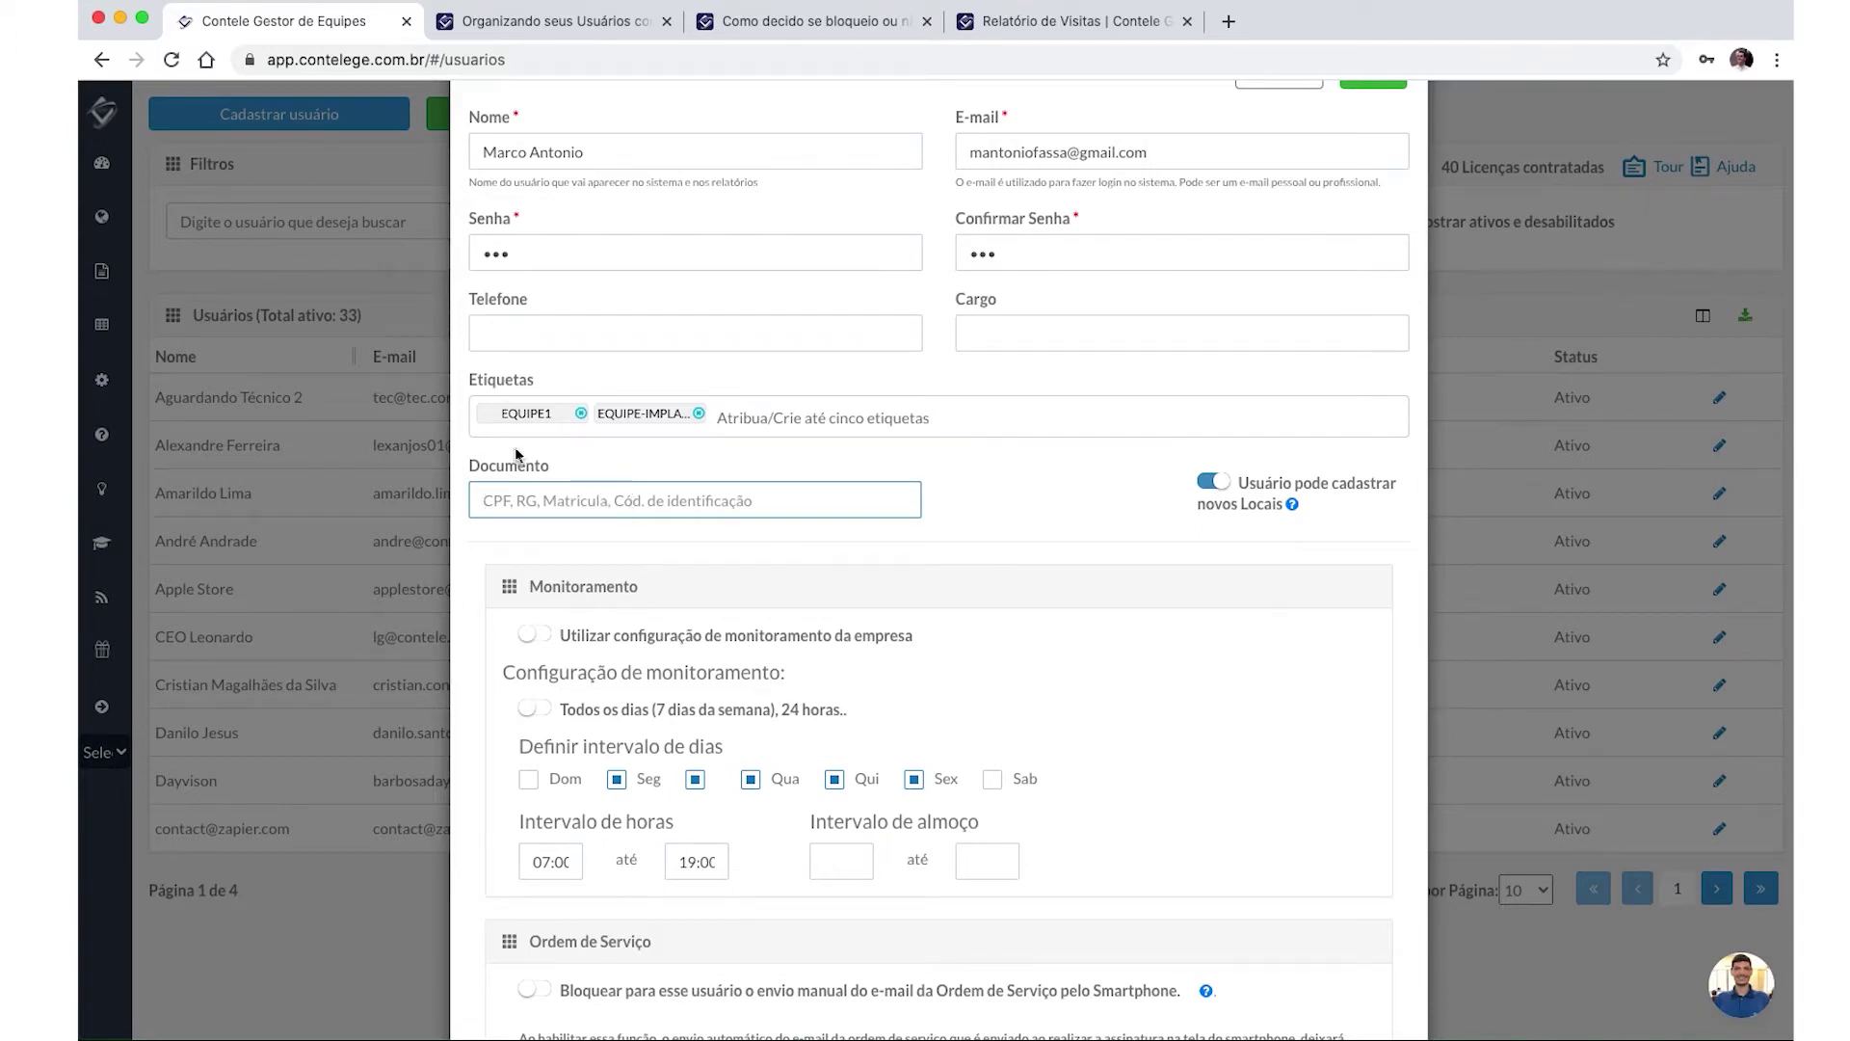
Keep a custom monitoring schedule, turning company settings and 'Todos os dias' on then off again.
{"action": "scroll", "coordinate": [520, 492], "scroll_direction": "down", "scroll_amount": 3}
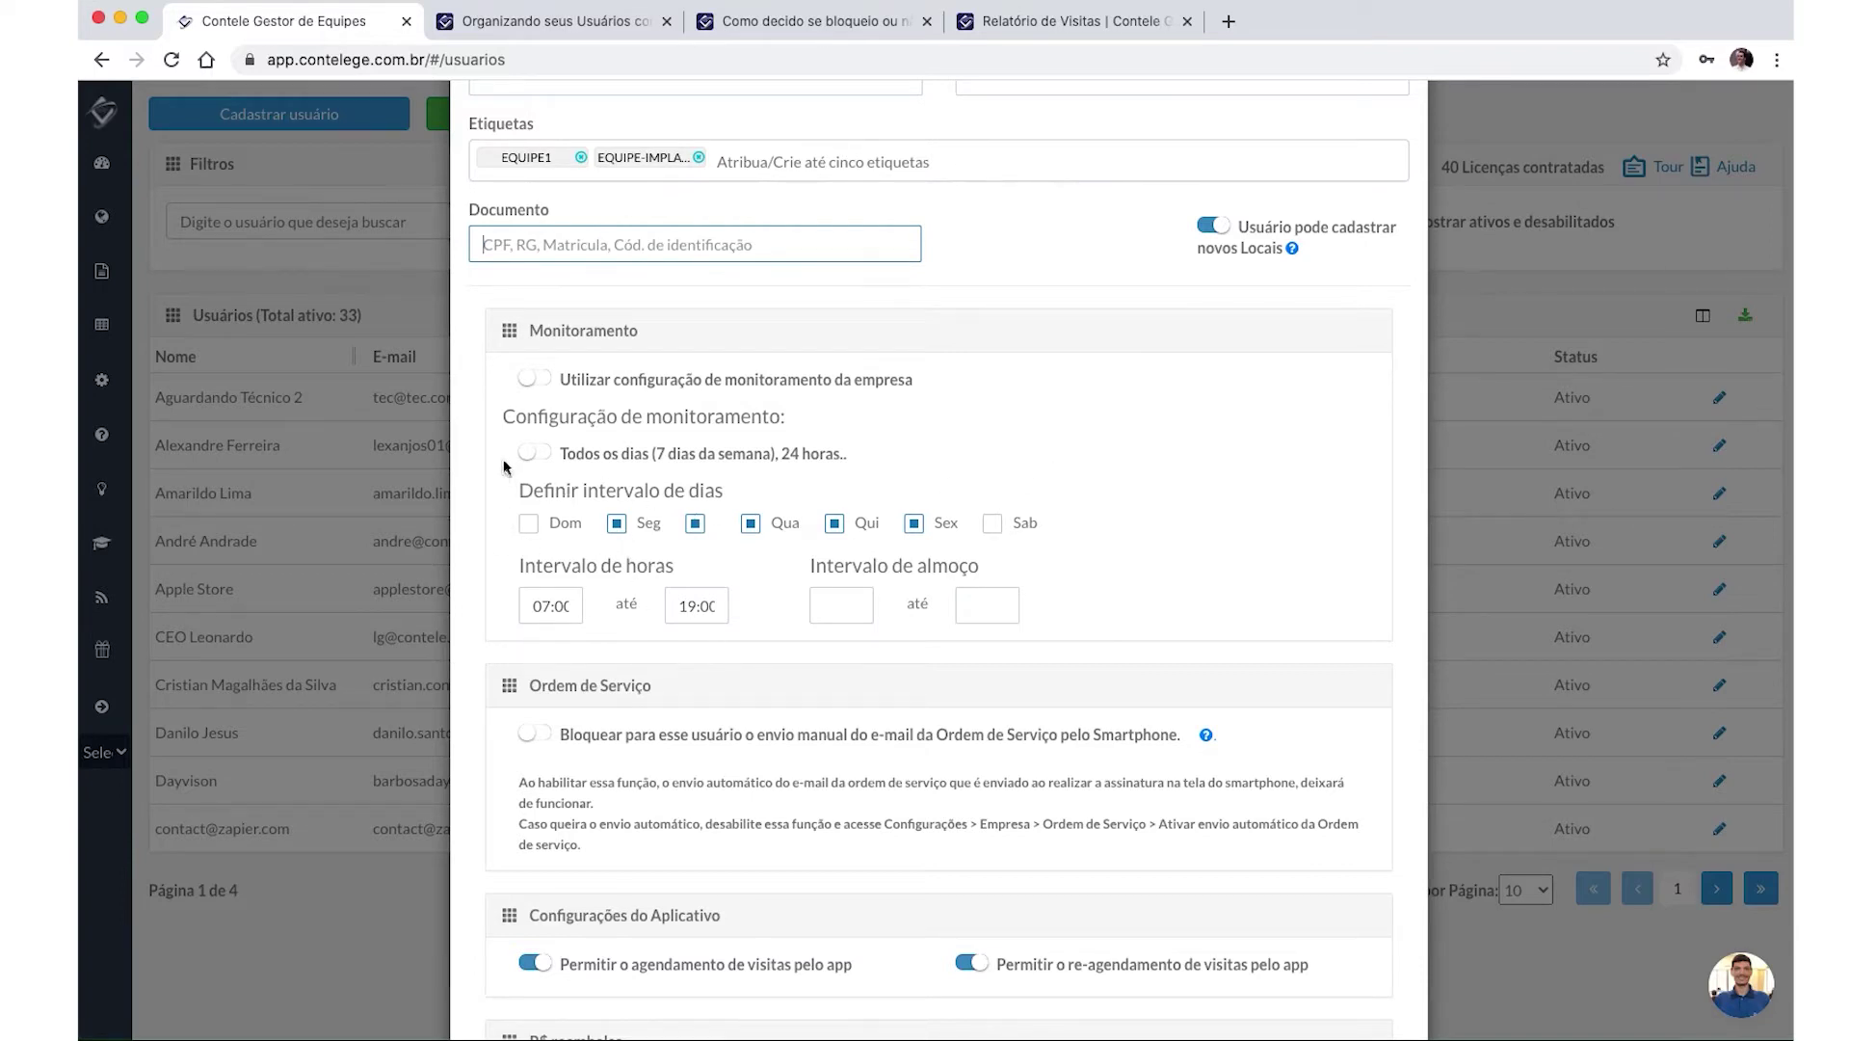
{"action": "left_click", "coordinate": [528, 384]}
{"action": "left_click", "coordinate": [531, 378]}
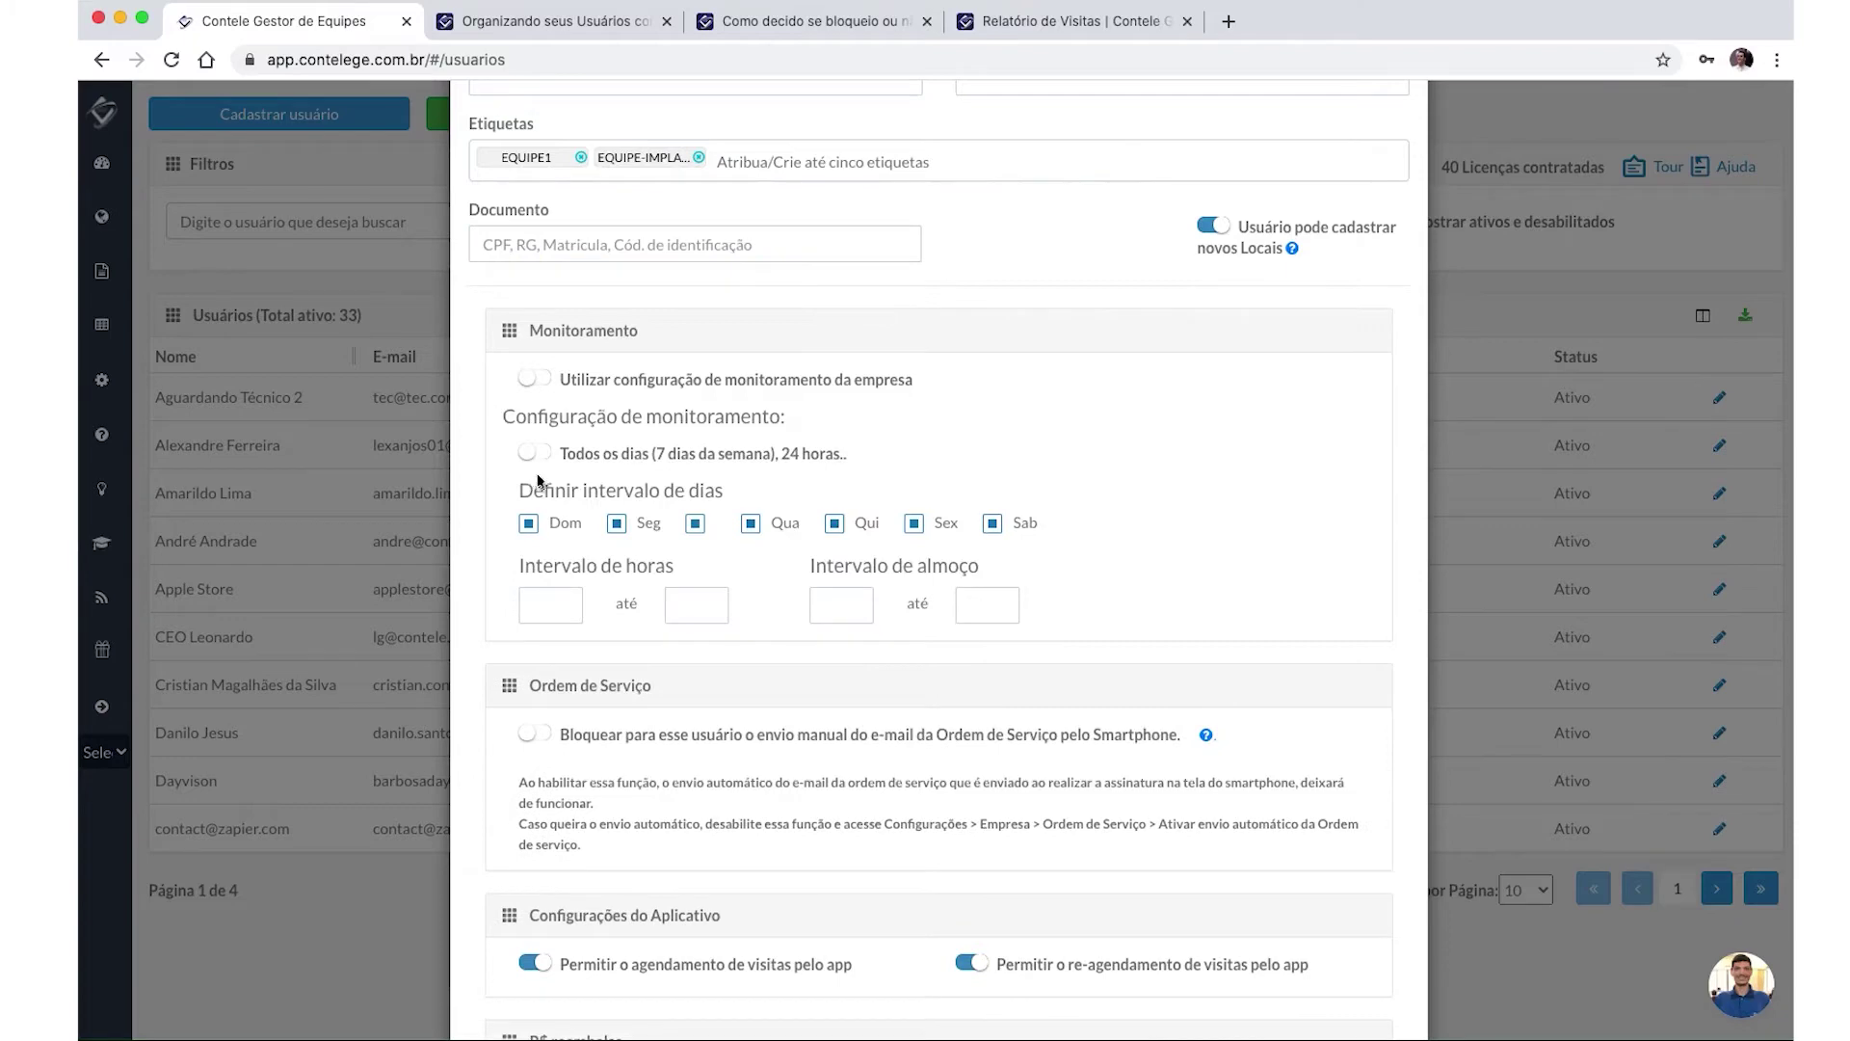
{"action": "left_click", "coordinate": [538, 457]}
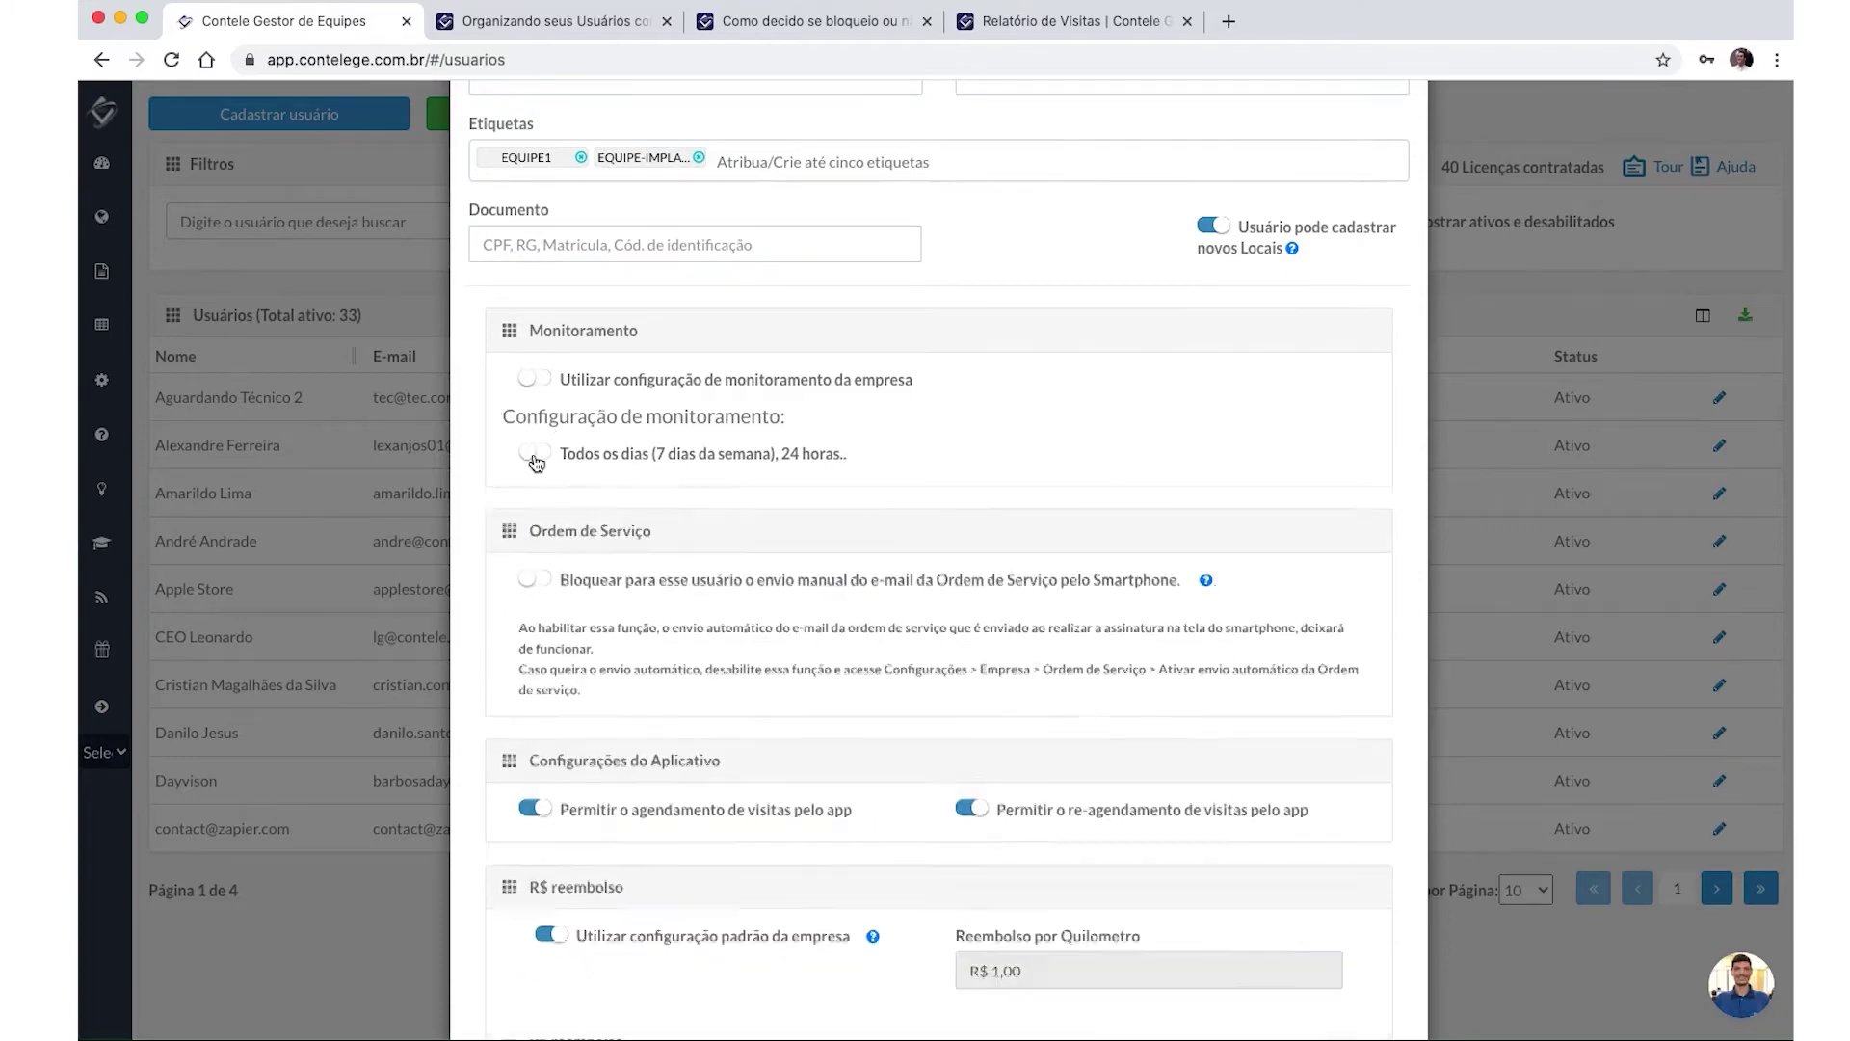
{"action": "left_click", "coordinate": [536, 453]}
{"action": "scroll", "coordinate": [971, 586], "scroll_direction": "down", "scroll_amount": 3}
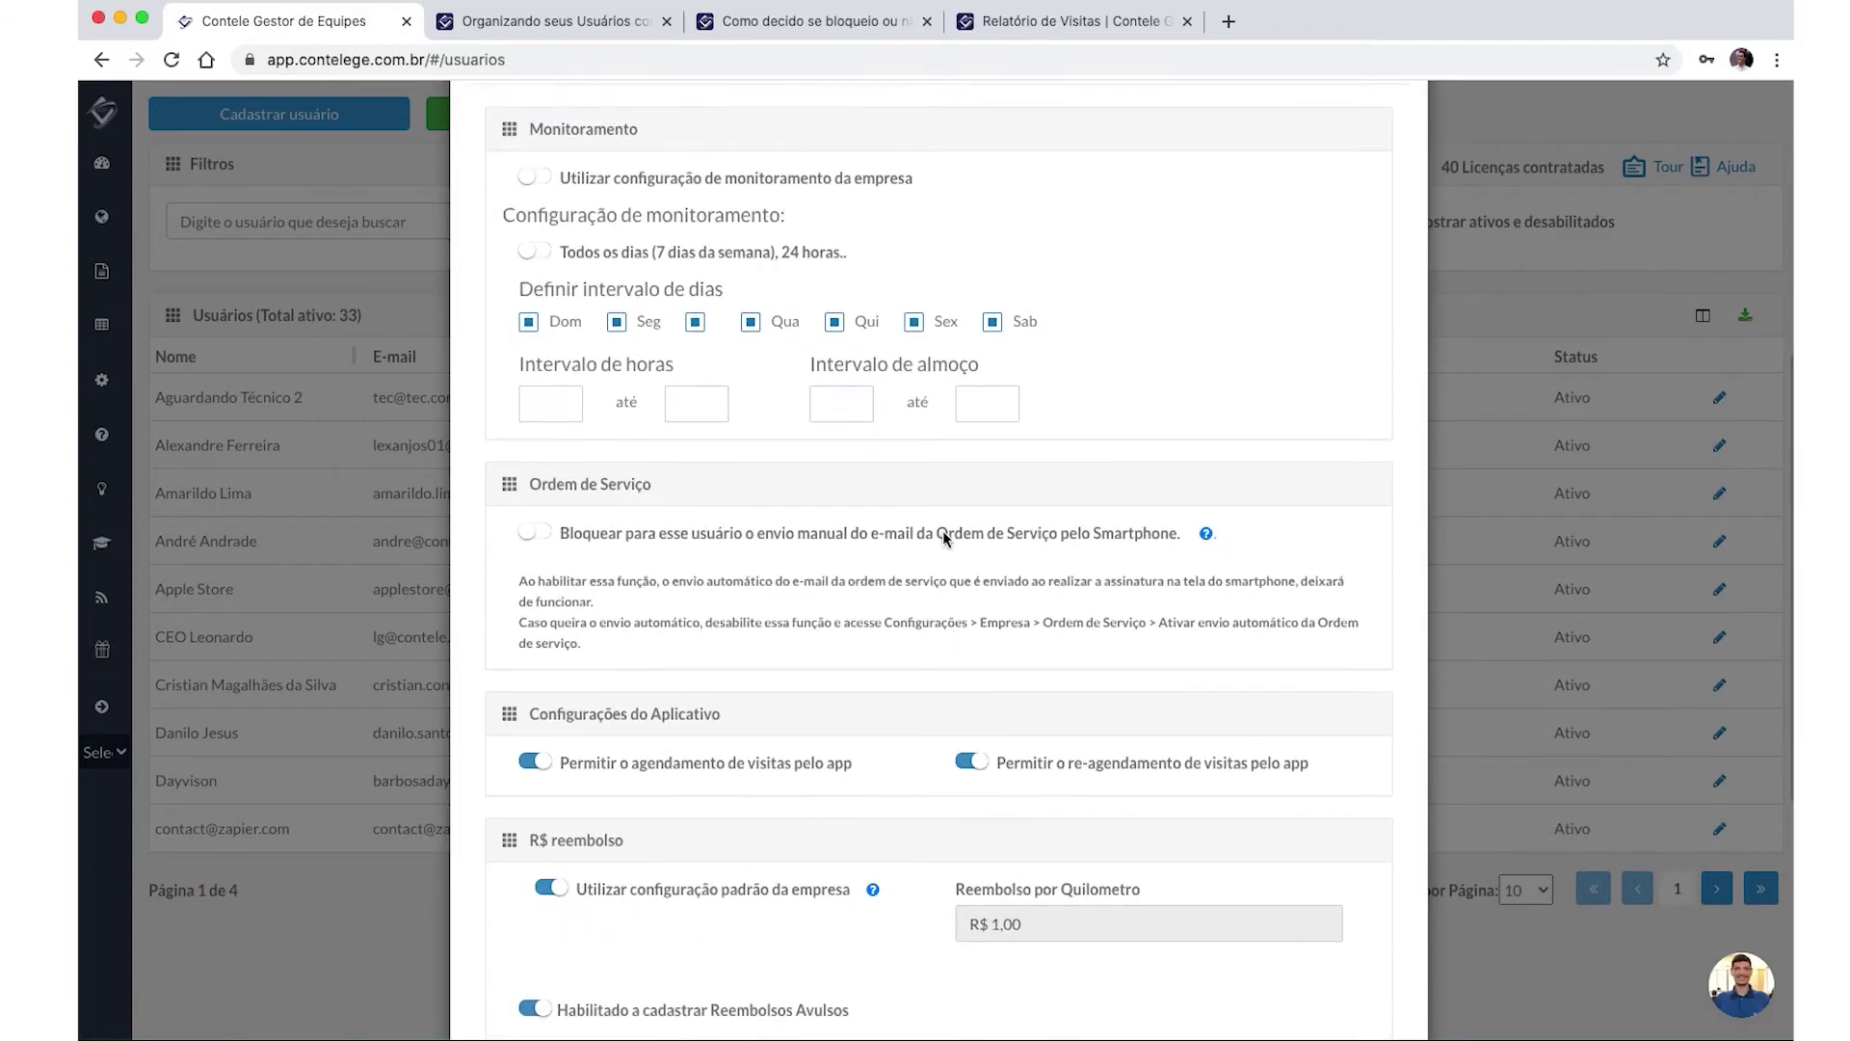
{"action": "scroll", "coordinate": [942, 530], "scroll_direction": "down", "scroll_amount": 1}
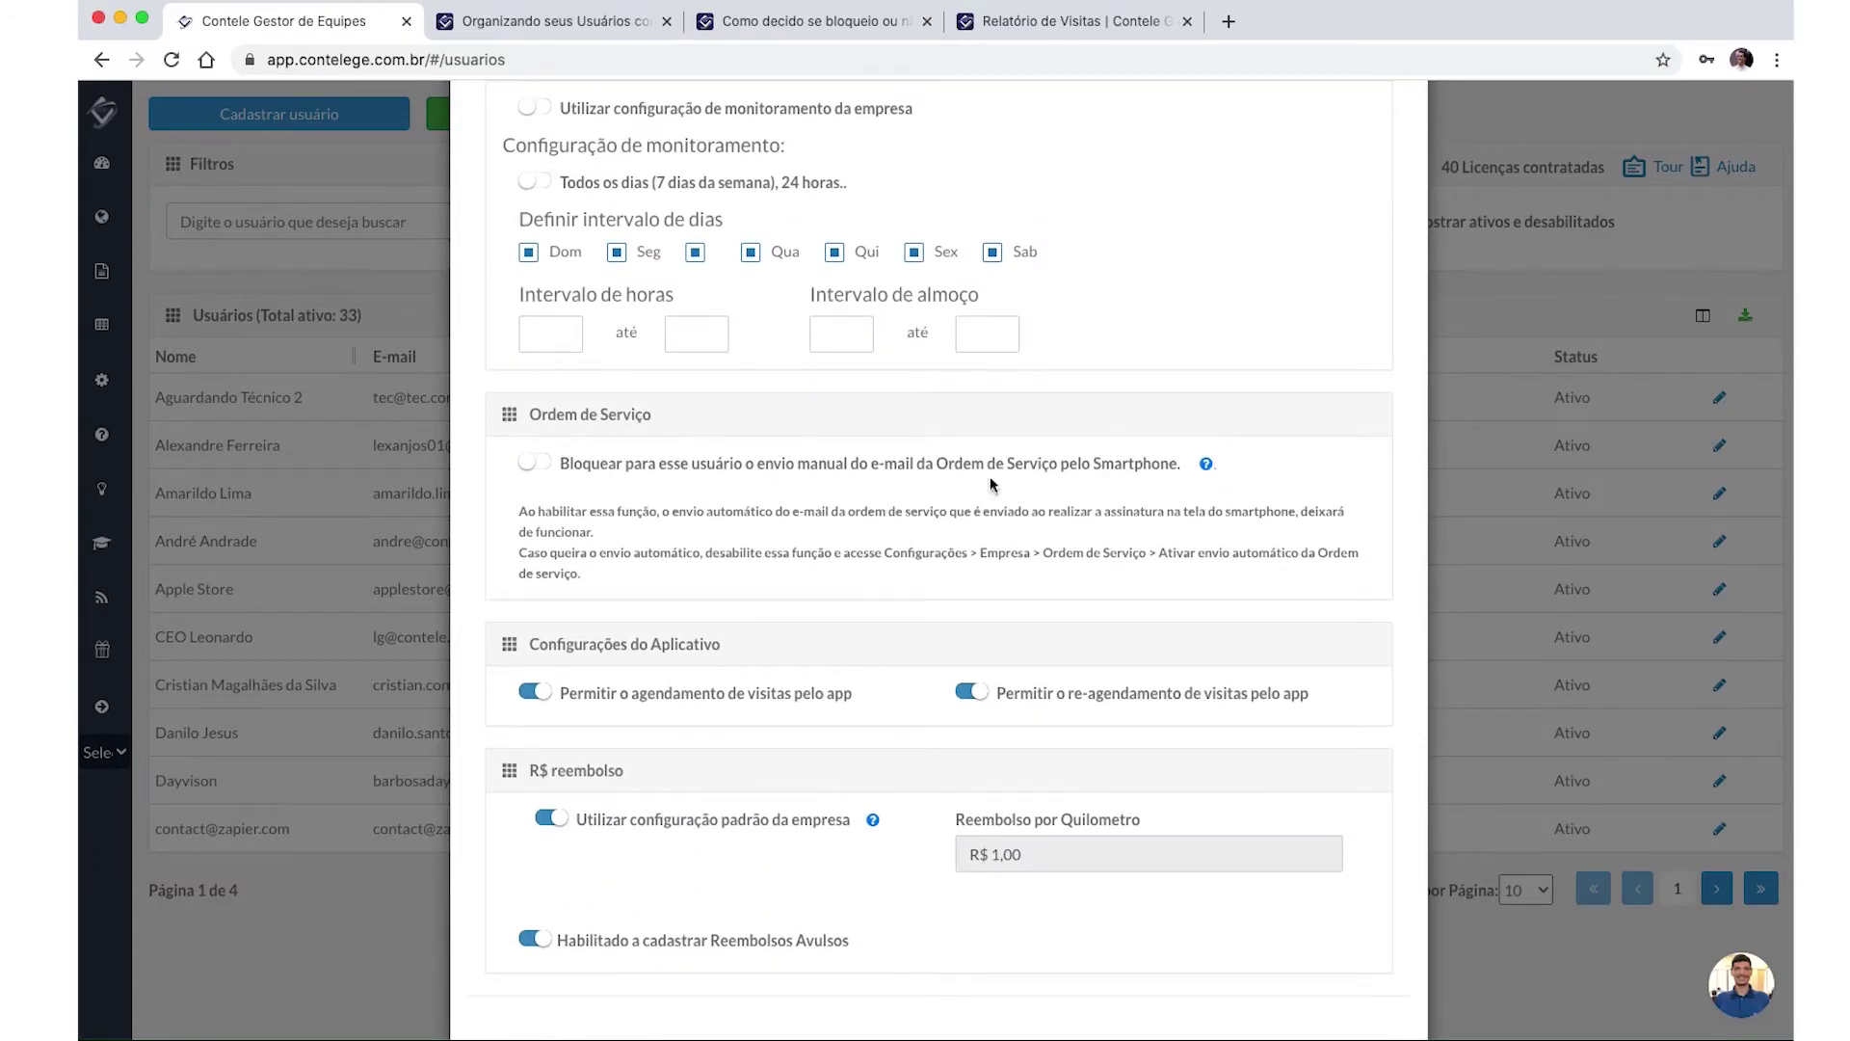
{"action": "scroll", "coordinate": [886, 521], "scroll_direction": "down", "scroll_amount": 3}
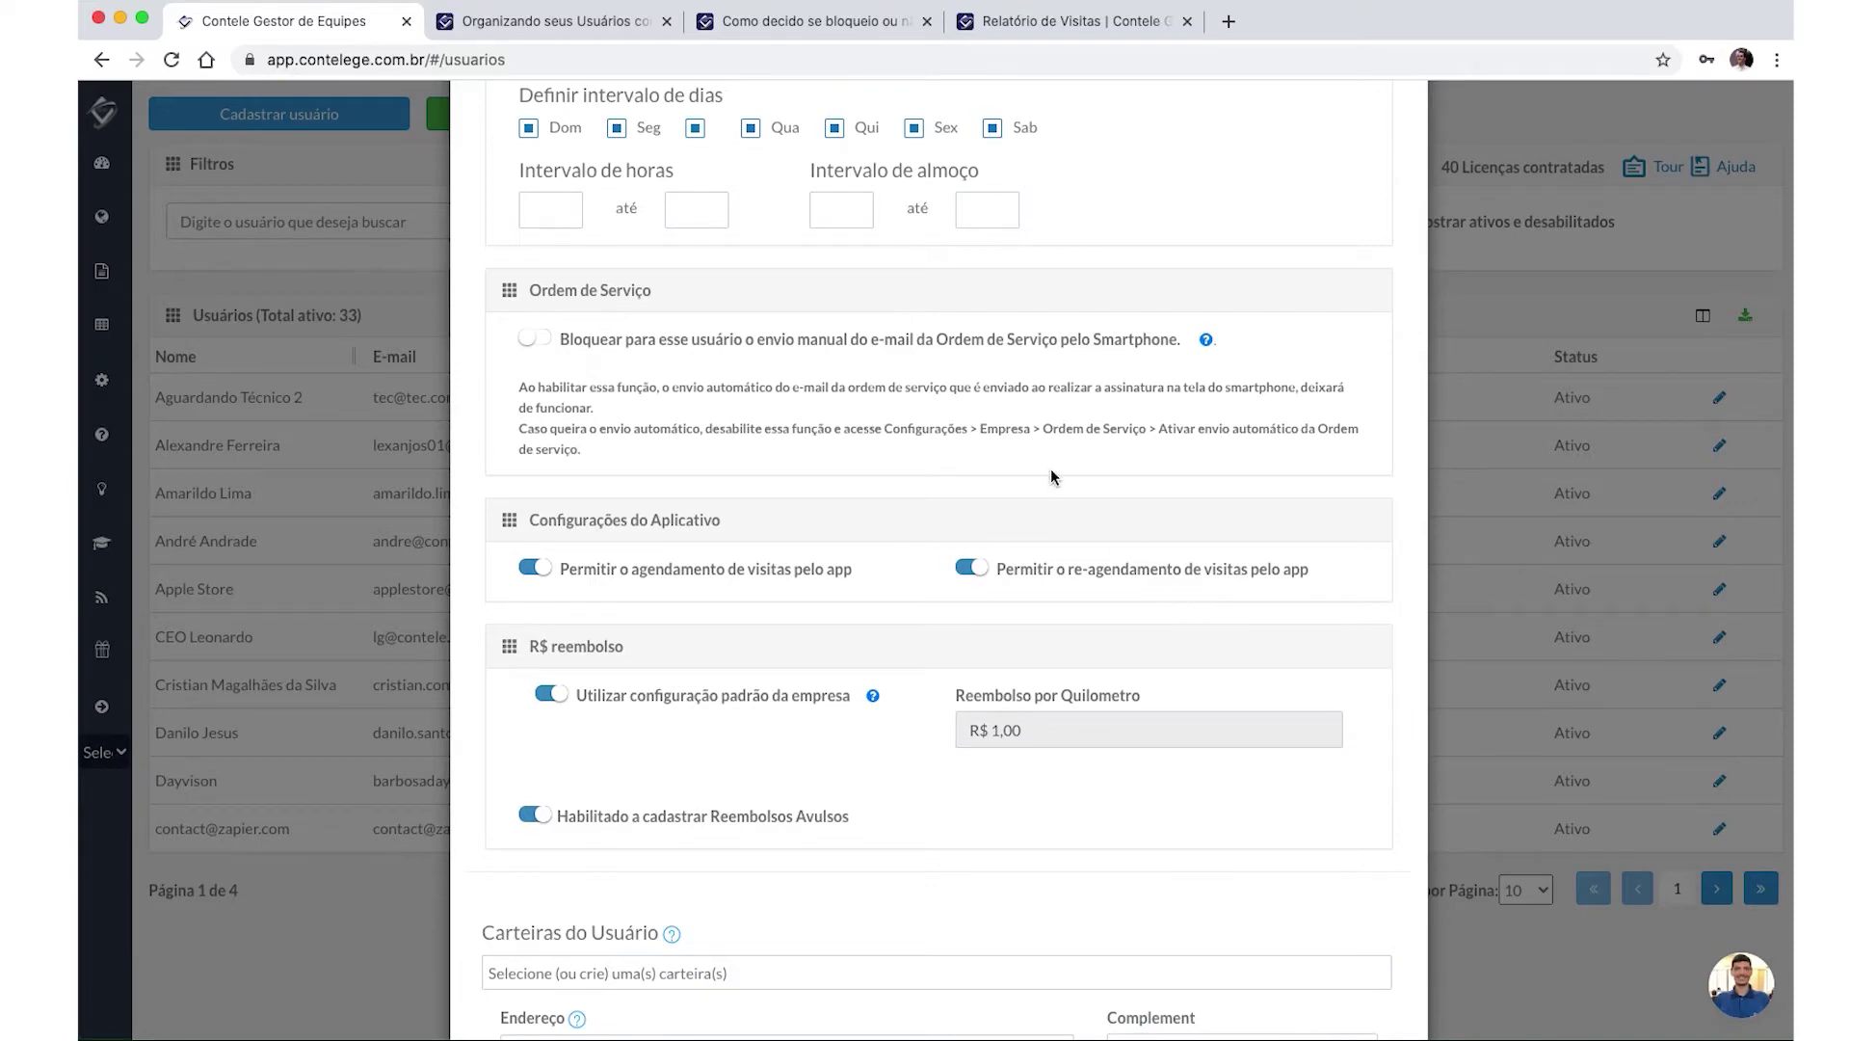
{"action": "scroll", "coordinate": [1049, 476], "scroll_direction": "down", "scroll_amount": 2}
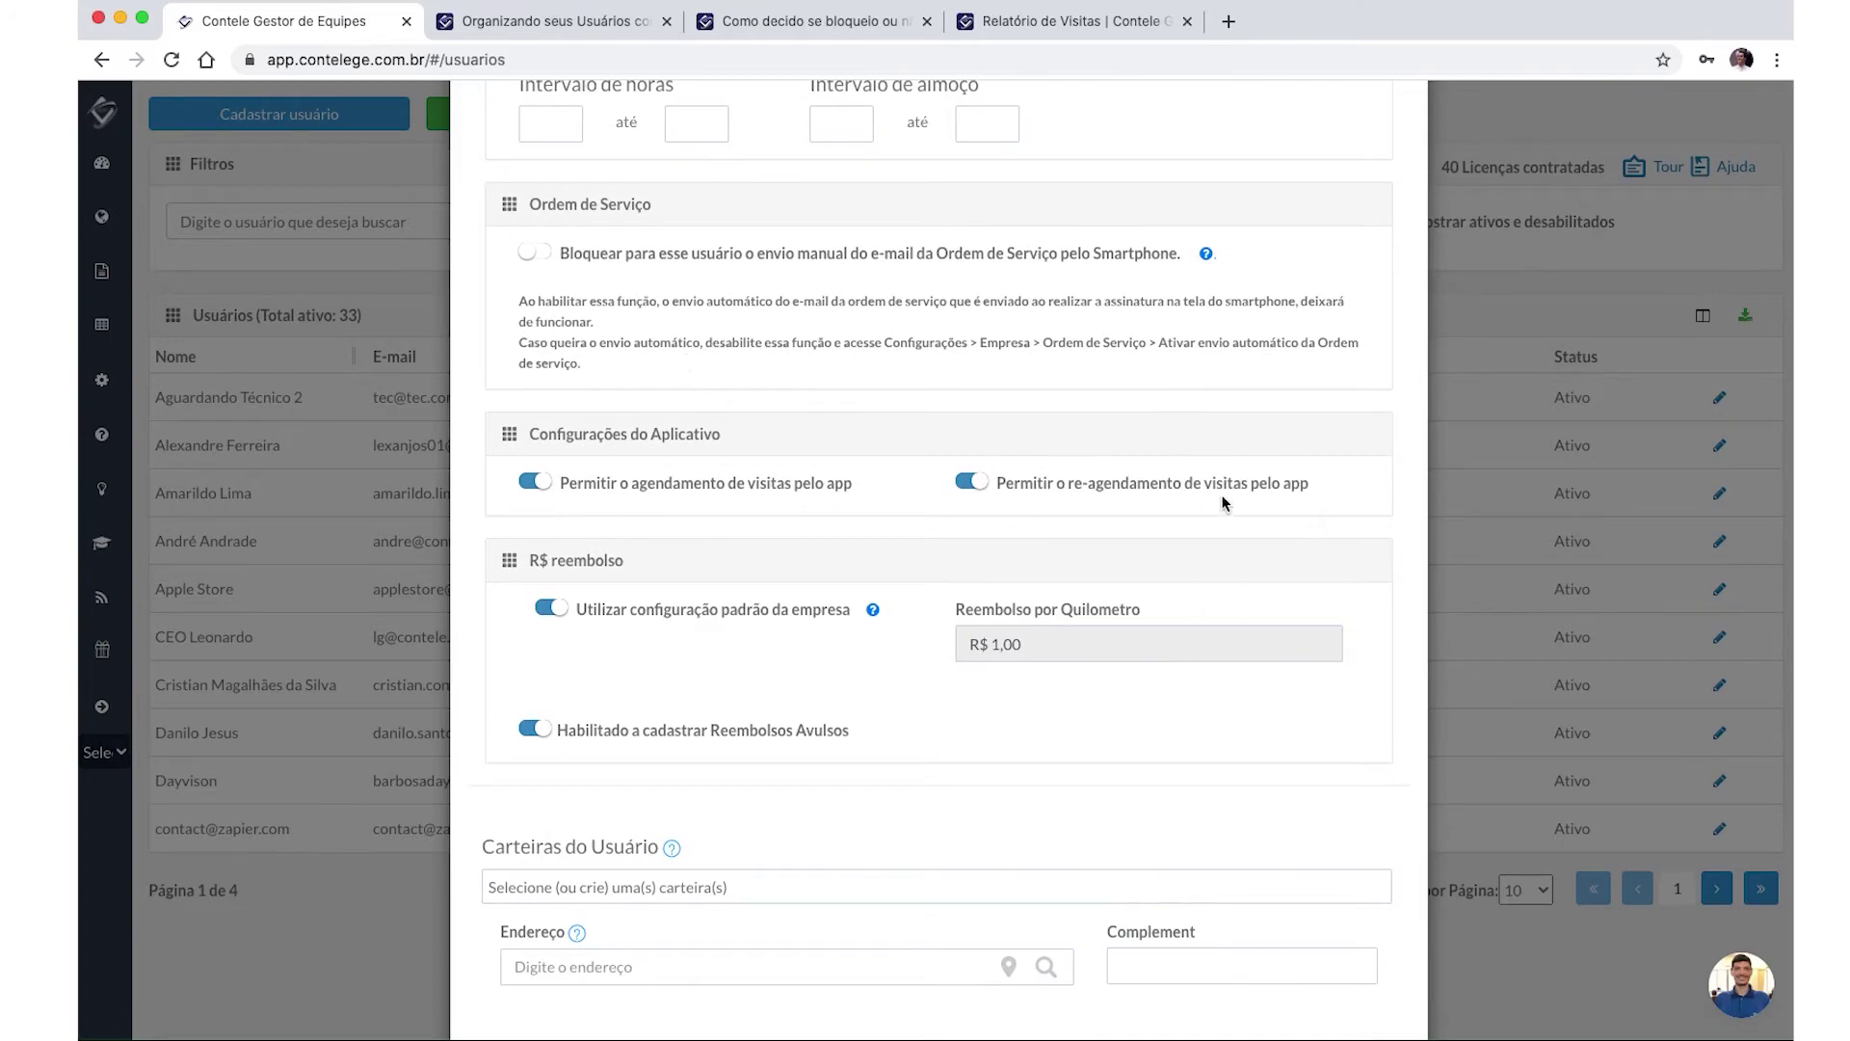
{"action": "scroll", "coordinate": [771, 520], "scroll_direction": "down", "scroll_amount": 5}
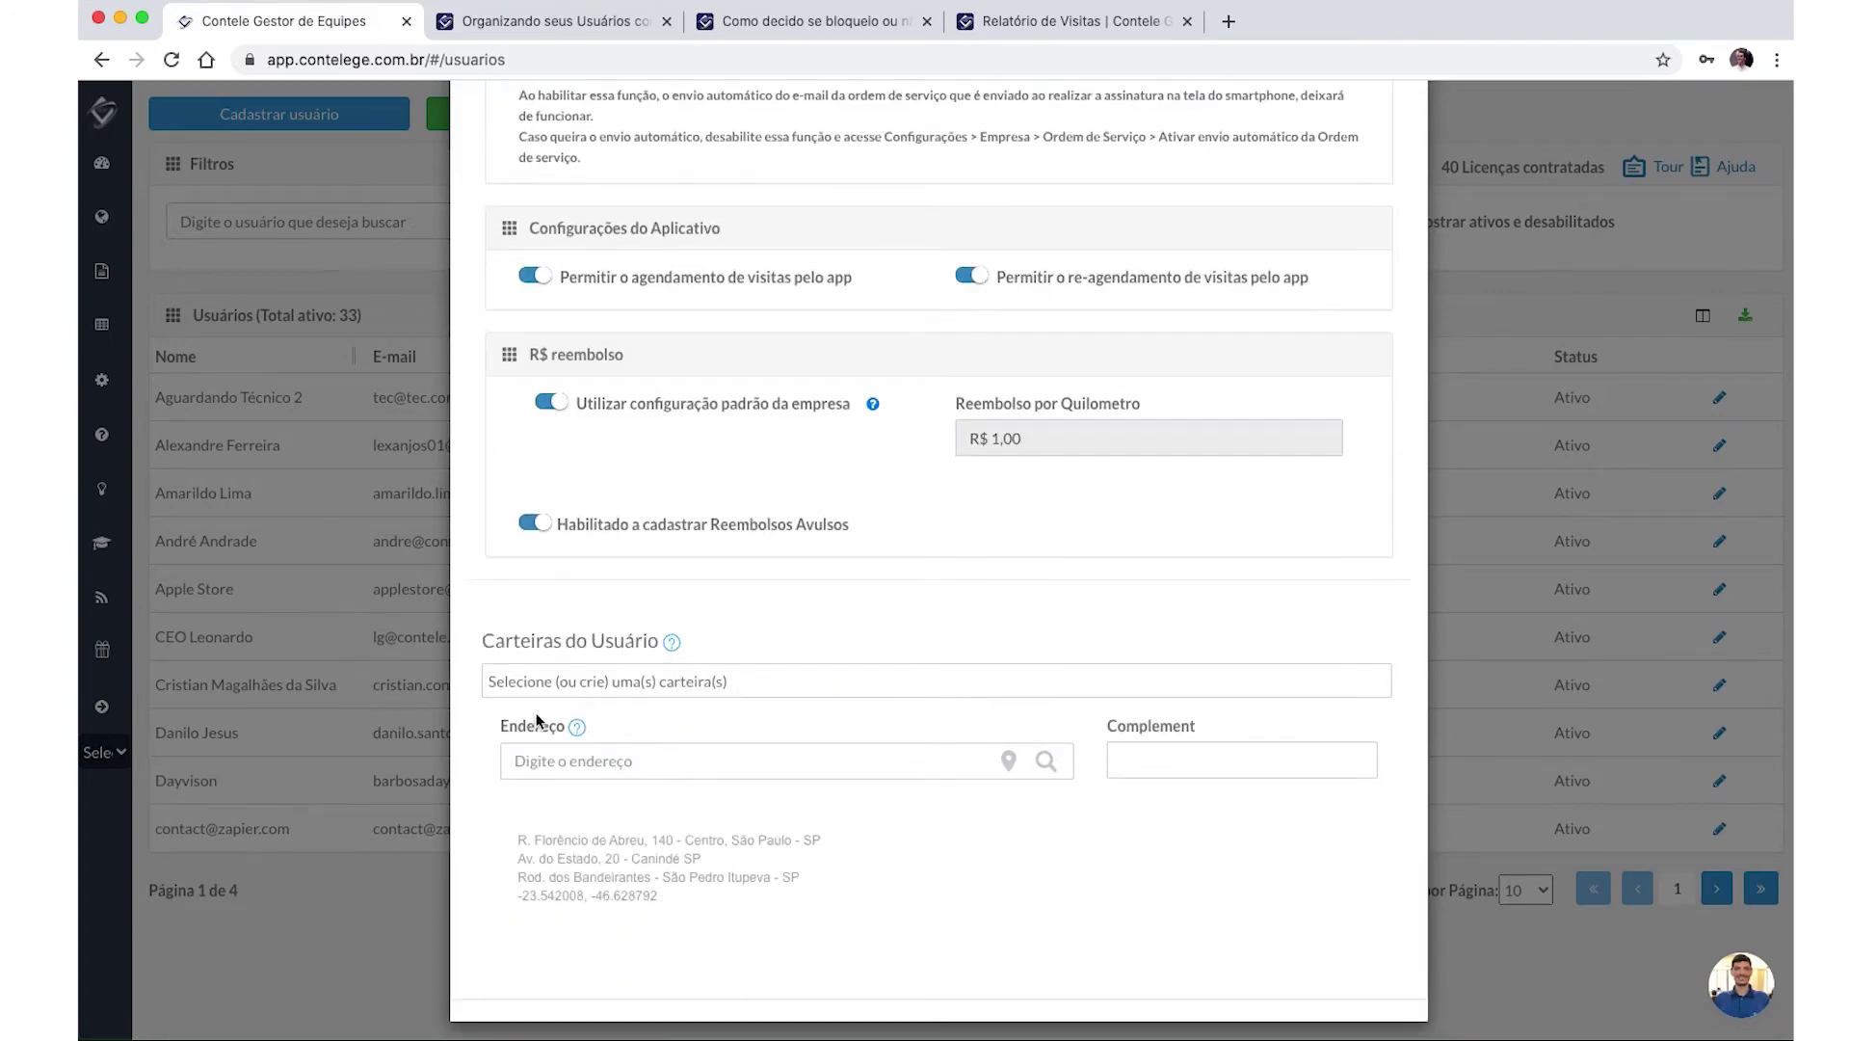
{"action": "left_click", "coordinate": [545, 758]}
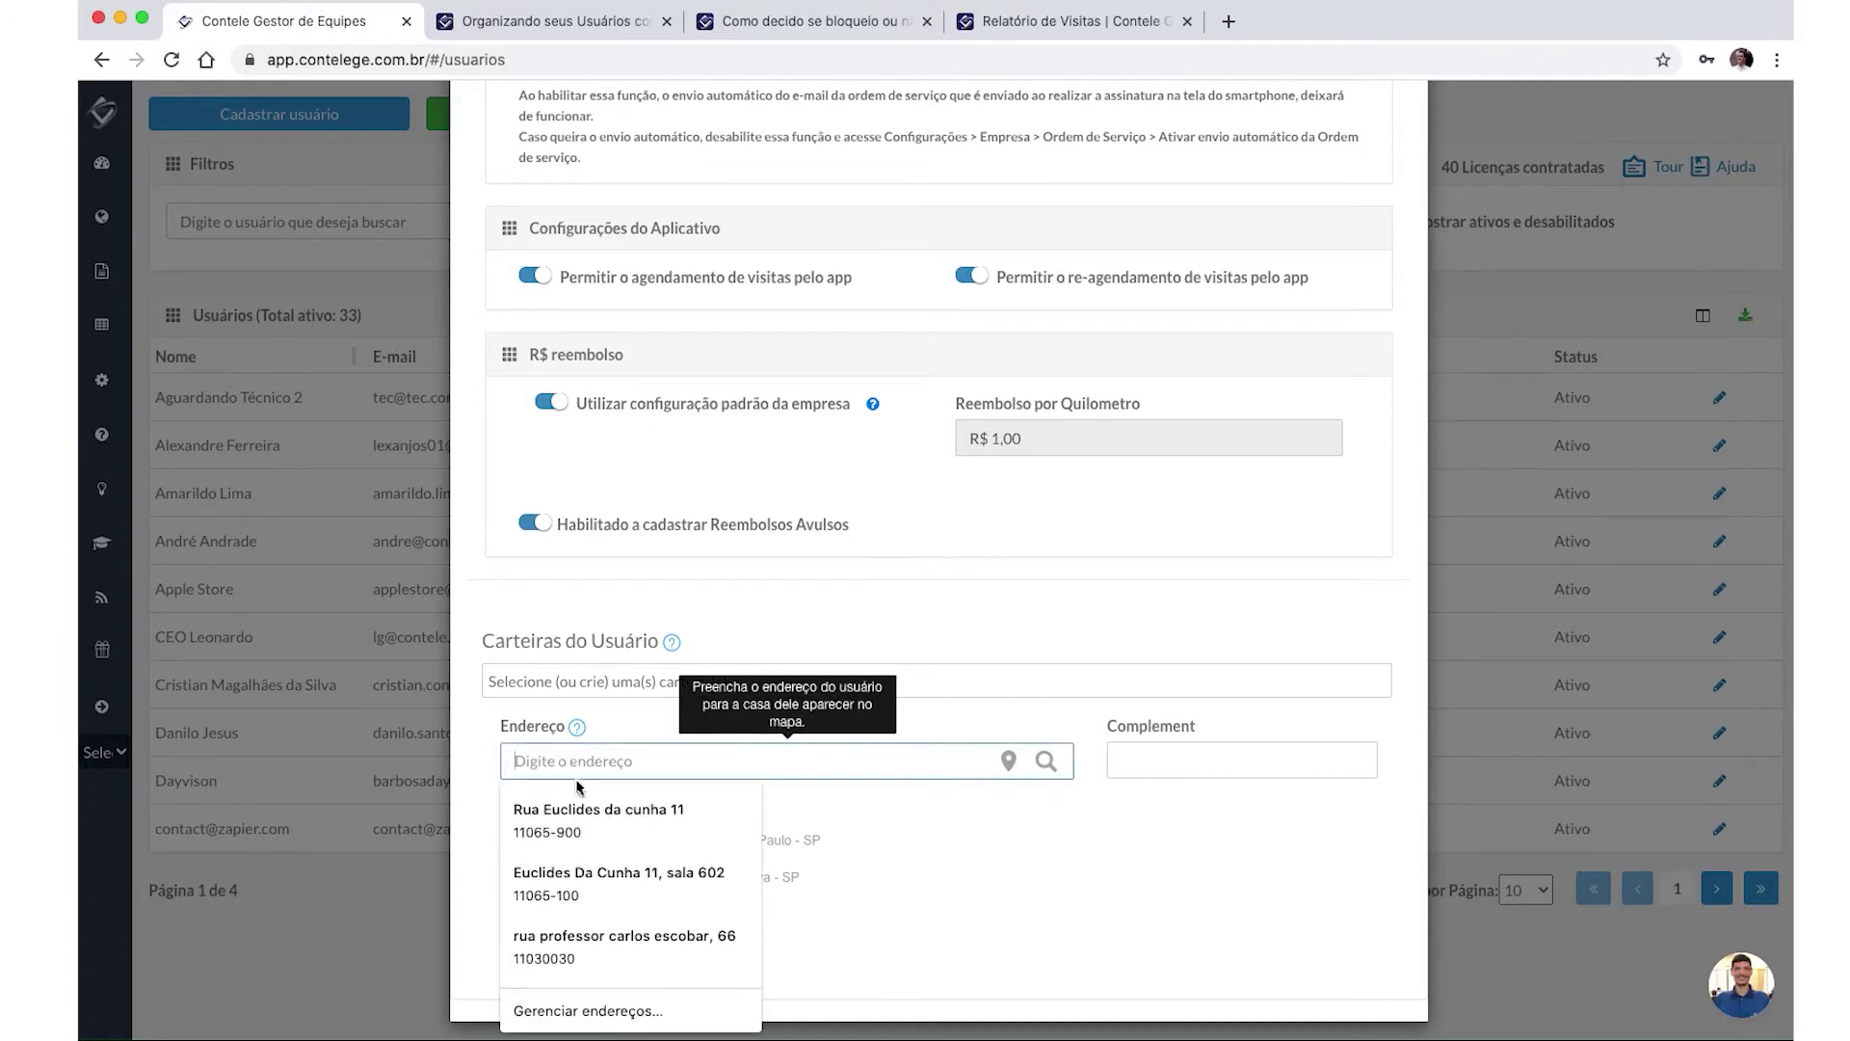
{"action": "left_click", "coordinate": [639, 725]}
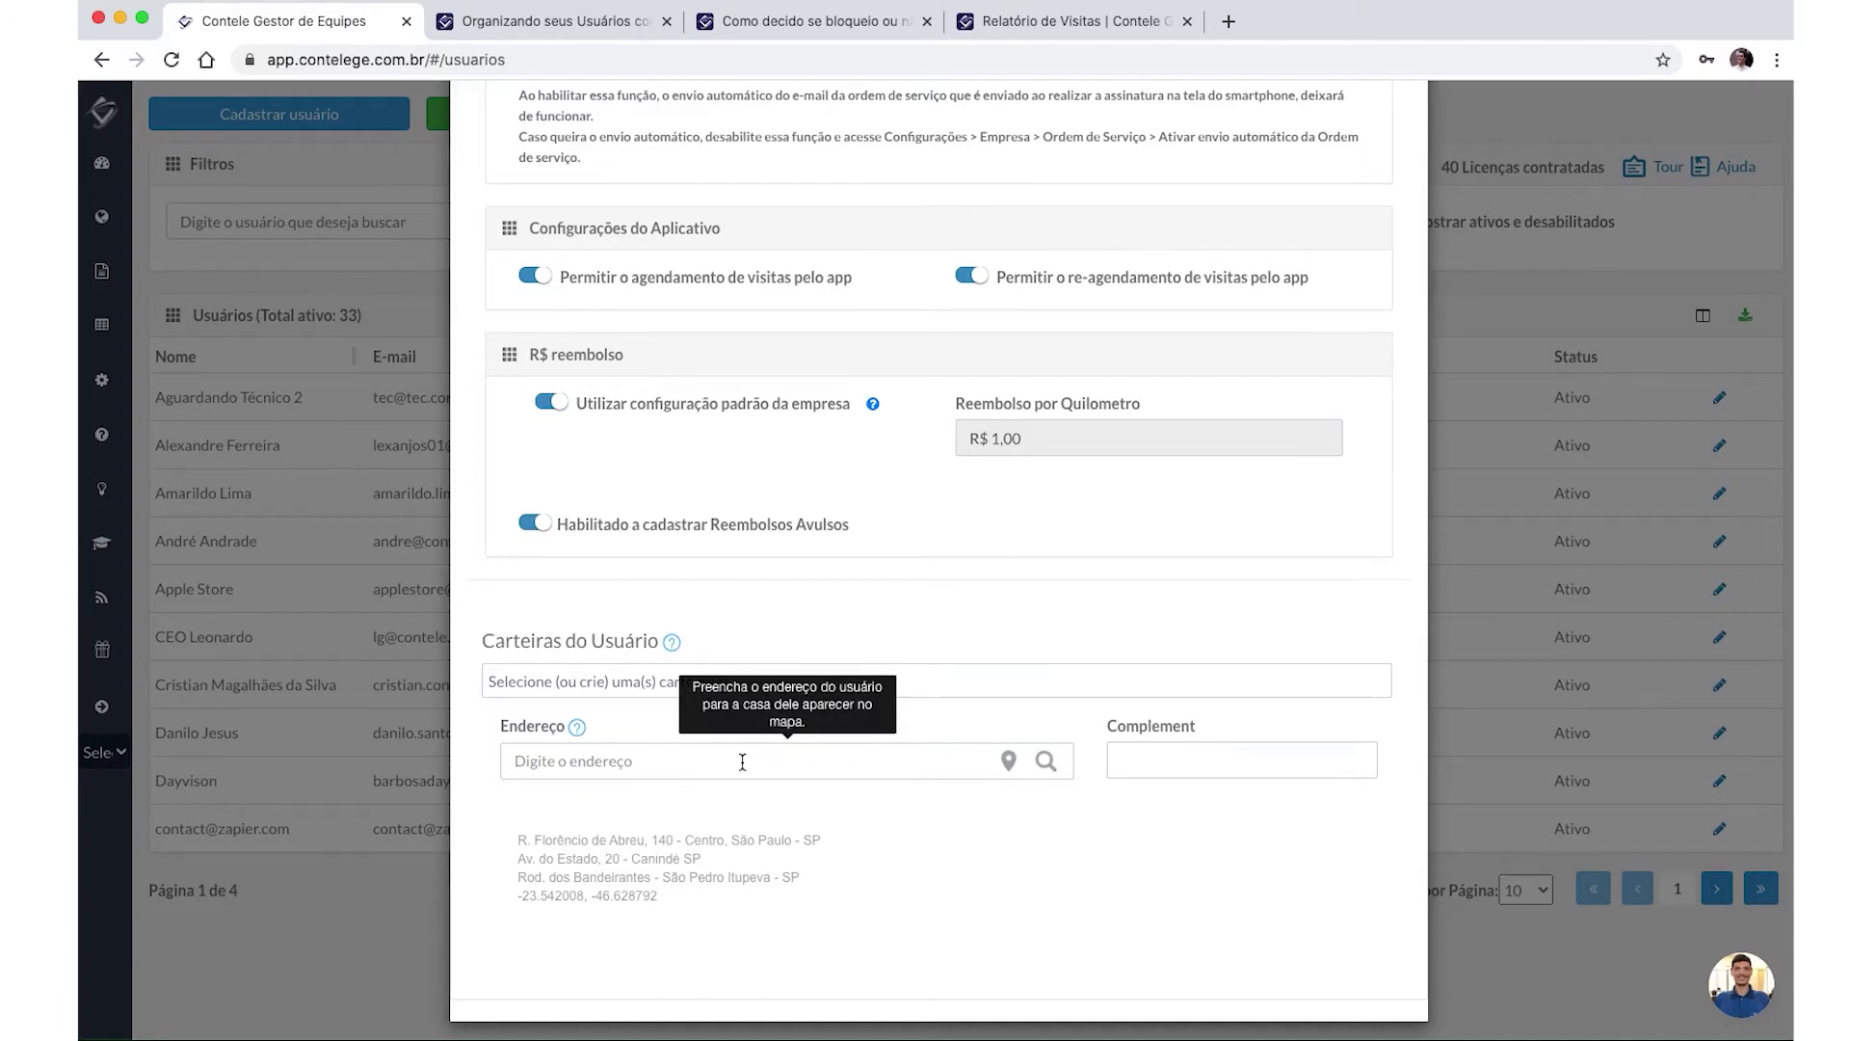
{"action": "left_click", "coordinate": [693, 759]}
{"action": "left_click", "coordinate": [477, 766]}
{"action": "scroll", "coordinate": [619, 761], "scroll_direction": "up", "scroll_amount": 8}
{"action": "scroll", "coordinate": [581, 262], "scroll_direction": "up", "scroll_amount": 3}
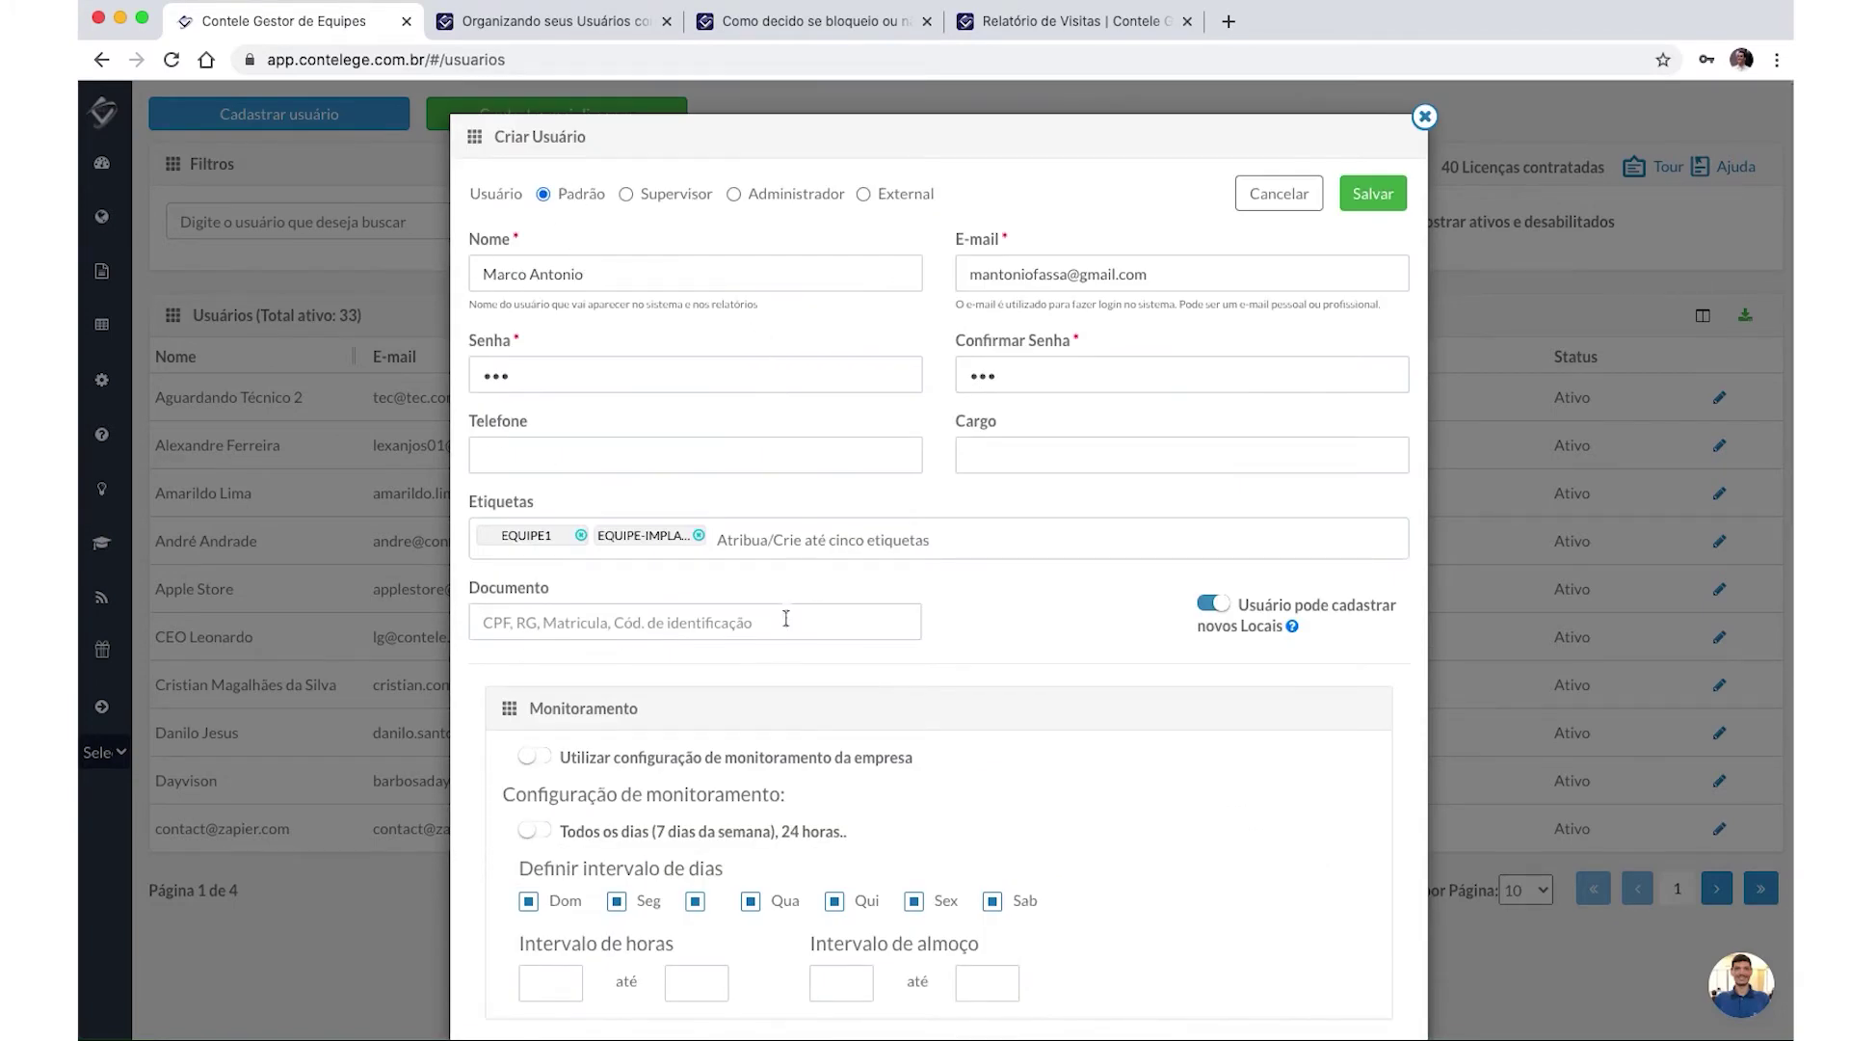
{"action": "scroll", "coordinate": [839, 592], "scroll_direction": "down", "scroll_amount": 15}
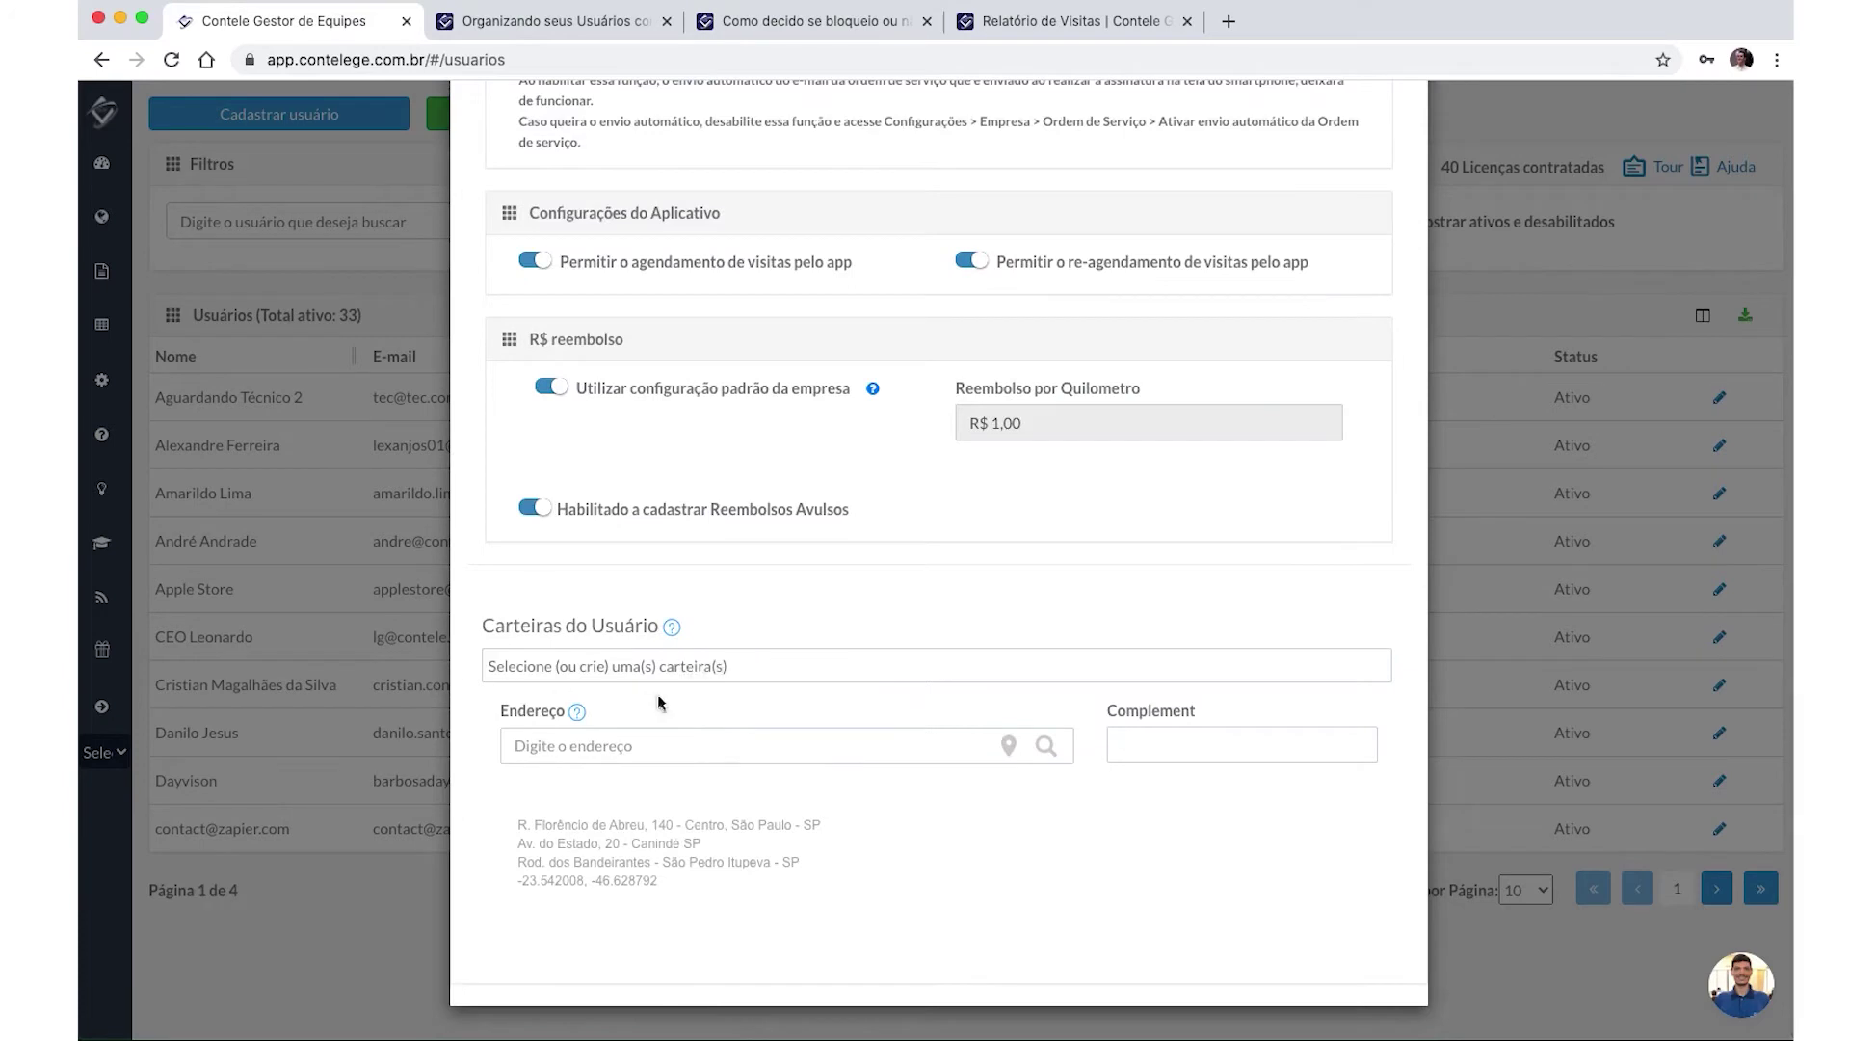
Set the user's home address to the first suggestion for 'rua prof'.
{"action": "left_click", "coordinate": [658, 743]}
{"action": "type", "text": "rua prof"}
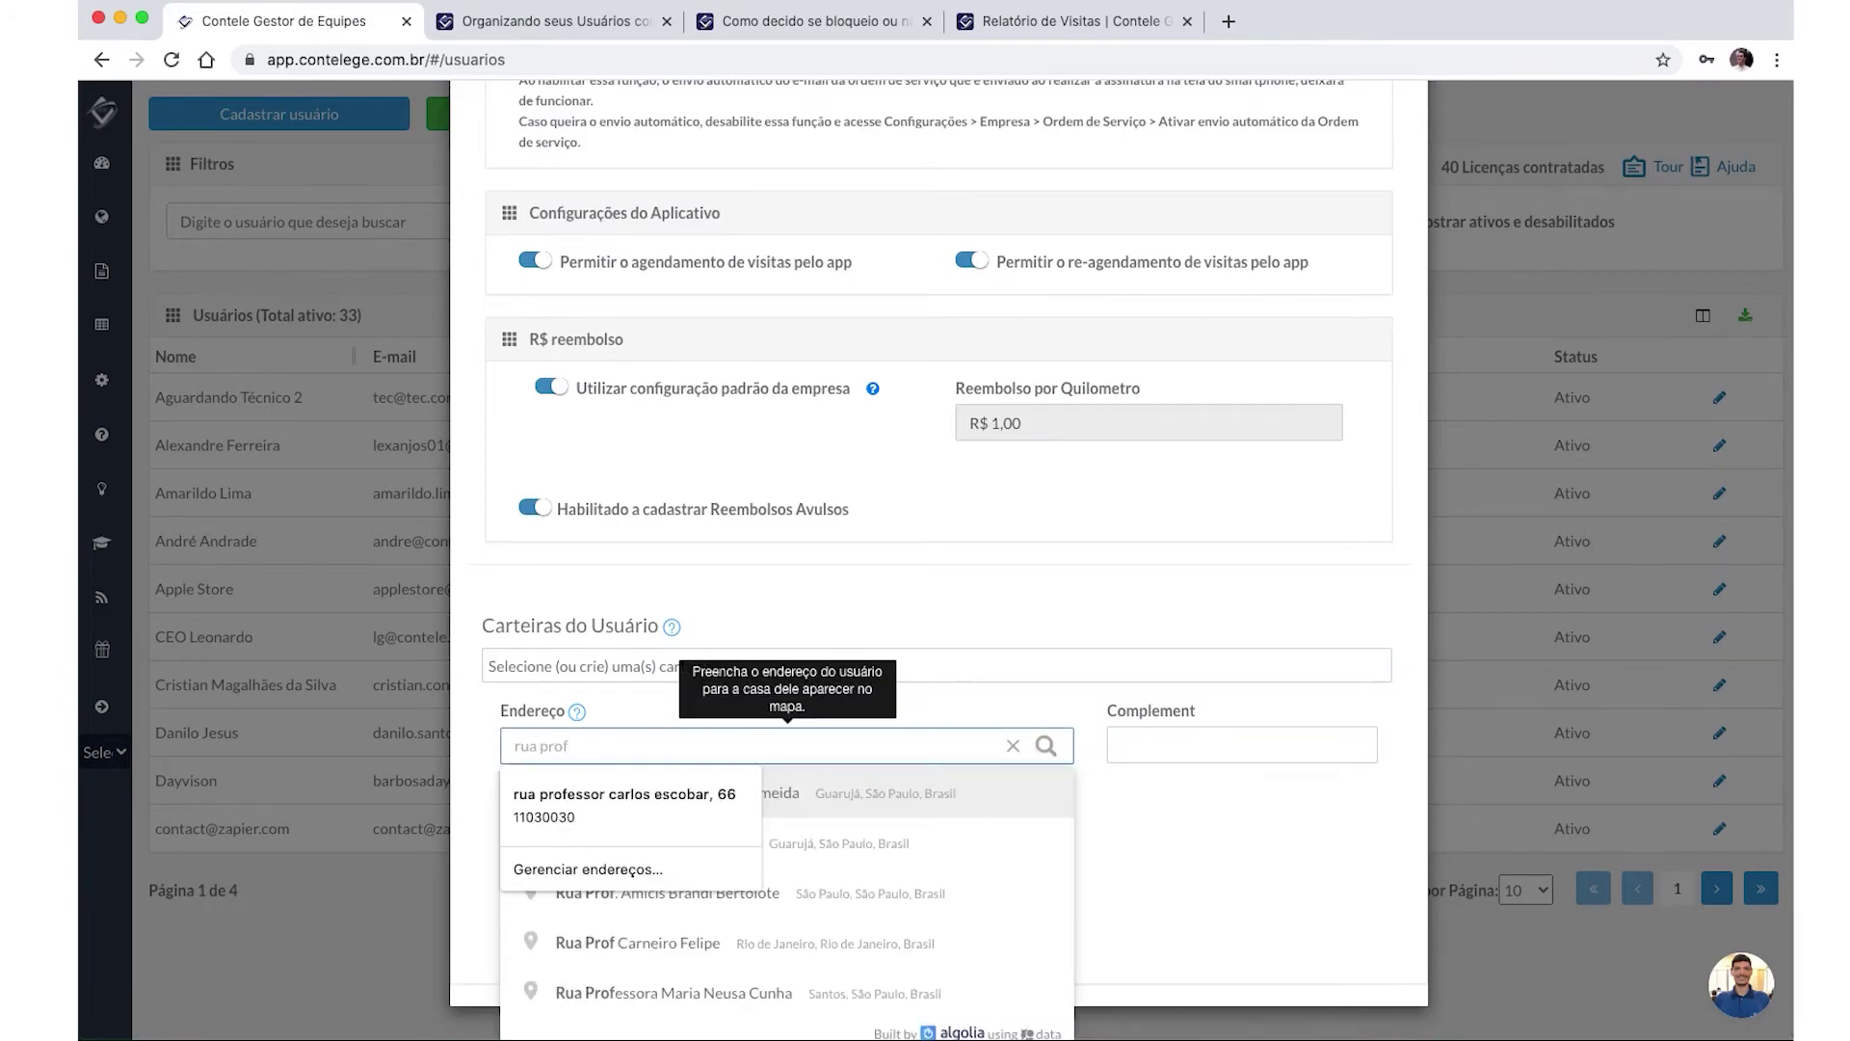
{"action": "key", "text": "Return"}
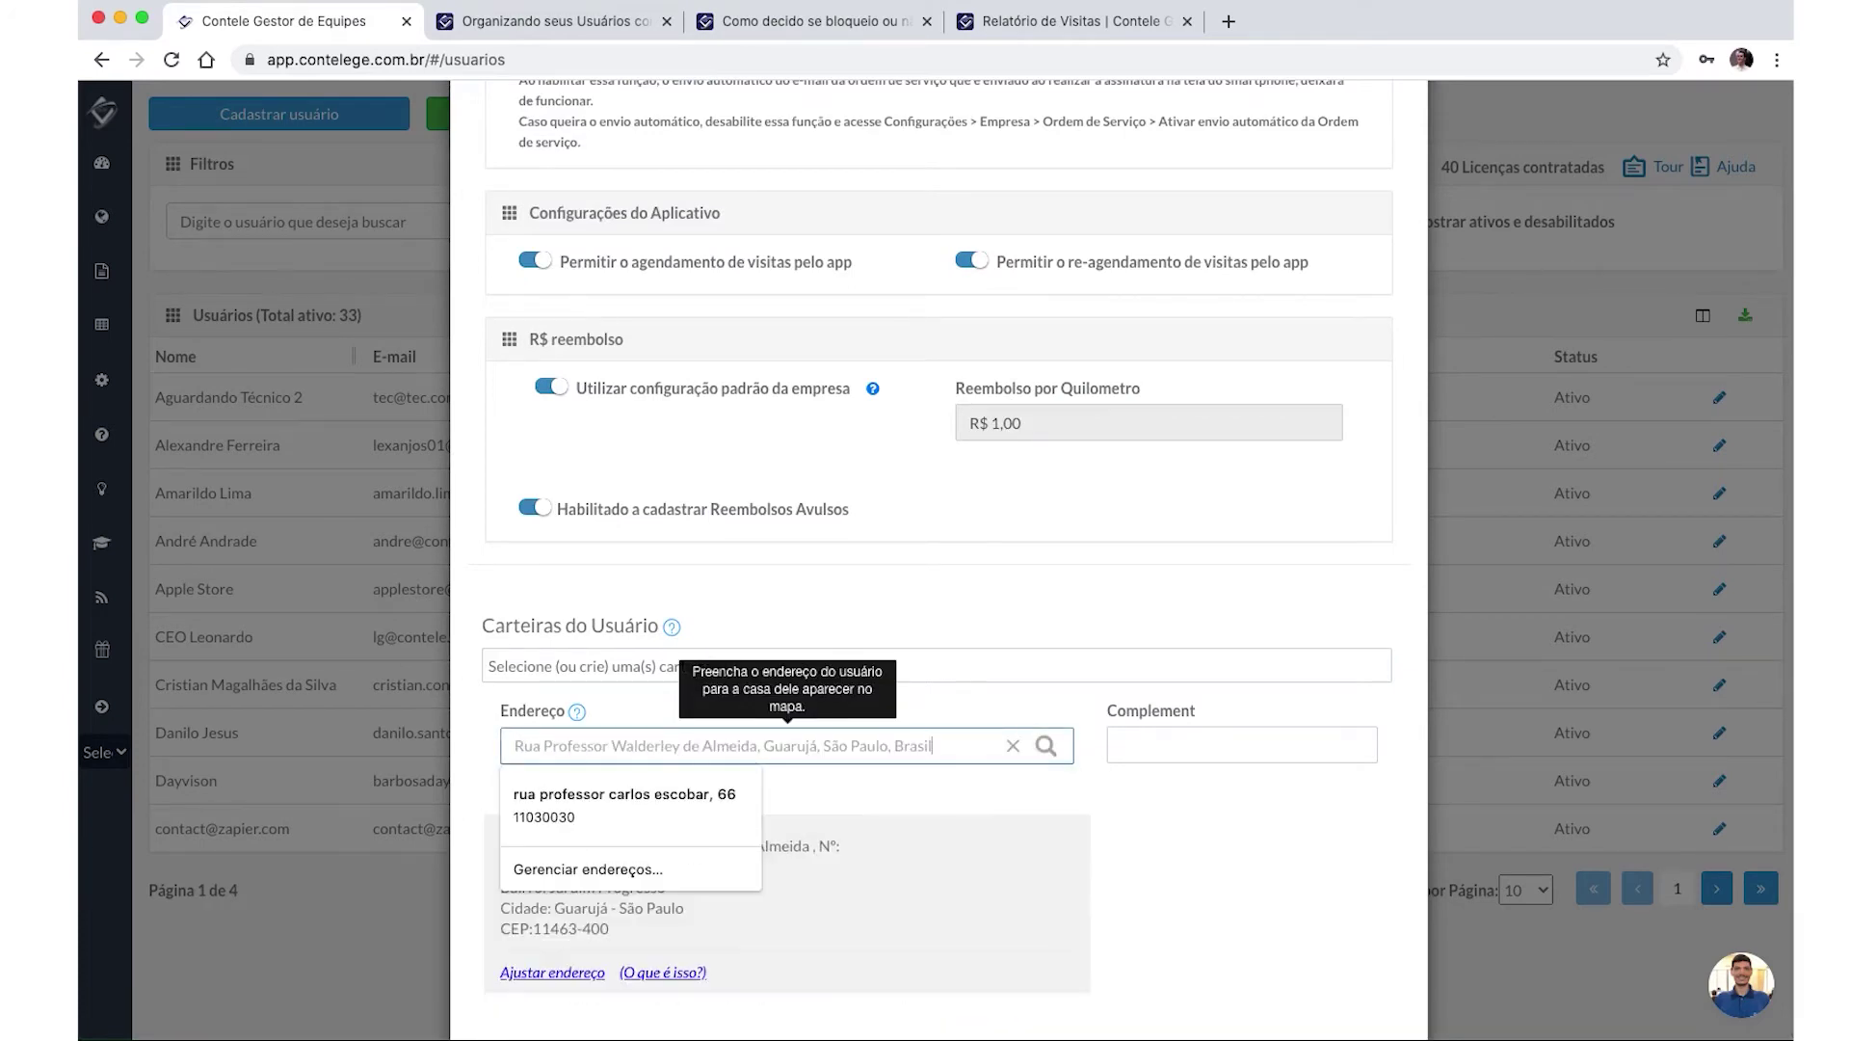
{"action": "left_click", "coordinate": [1045, 748]}
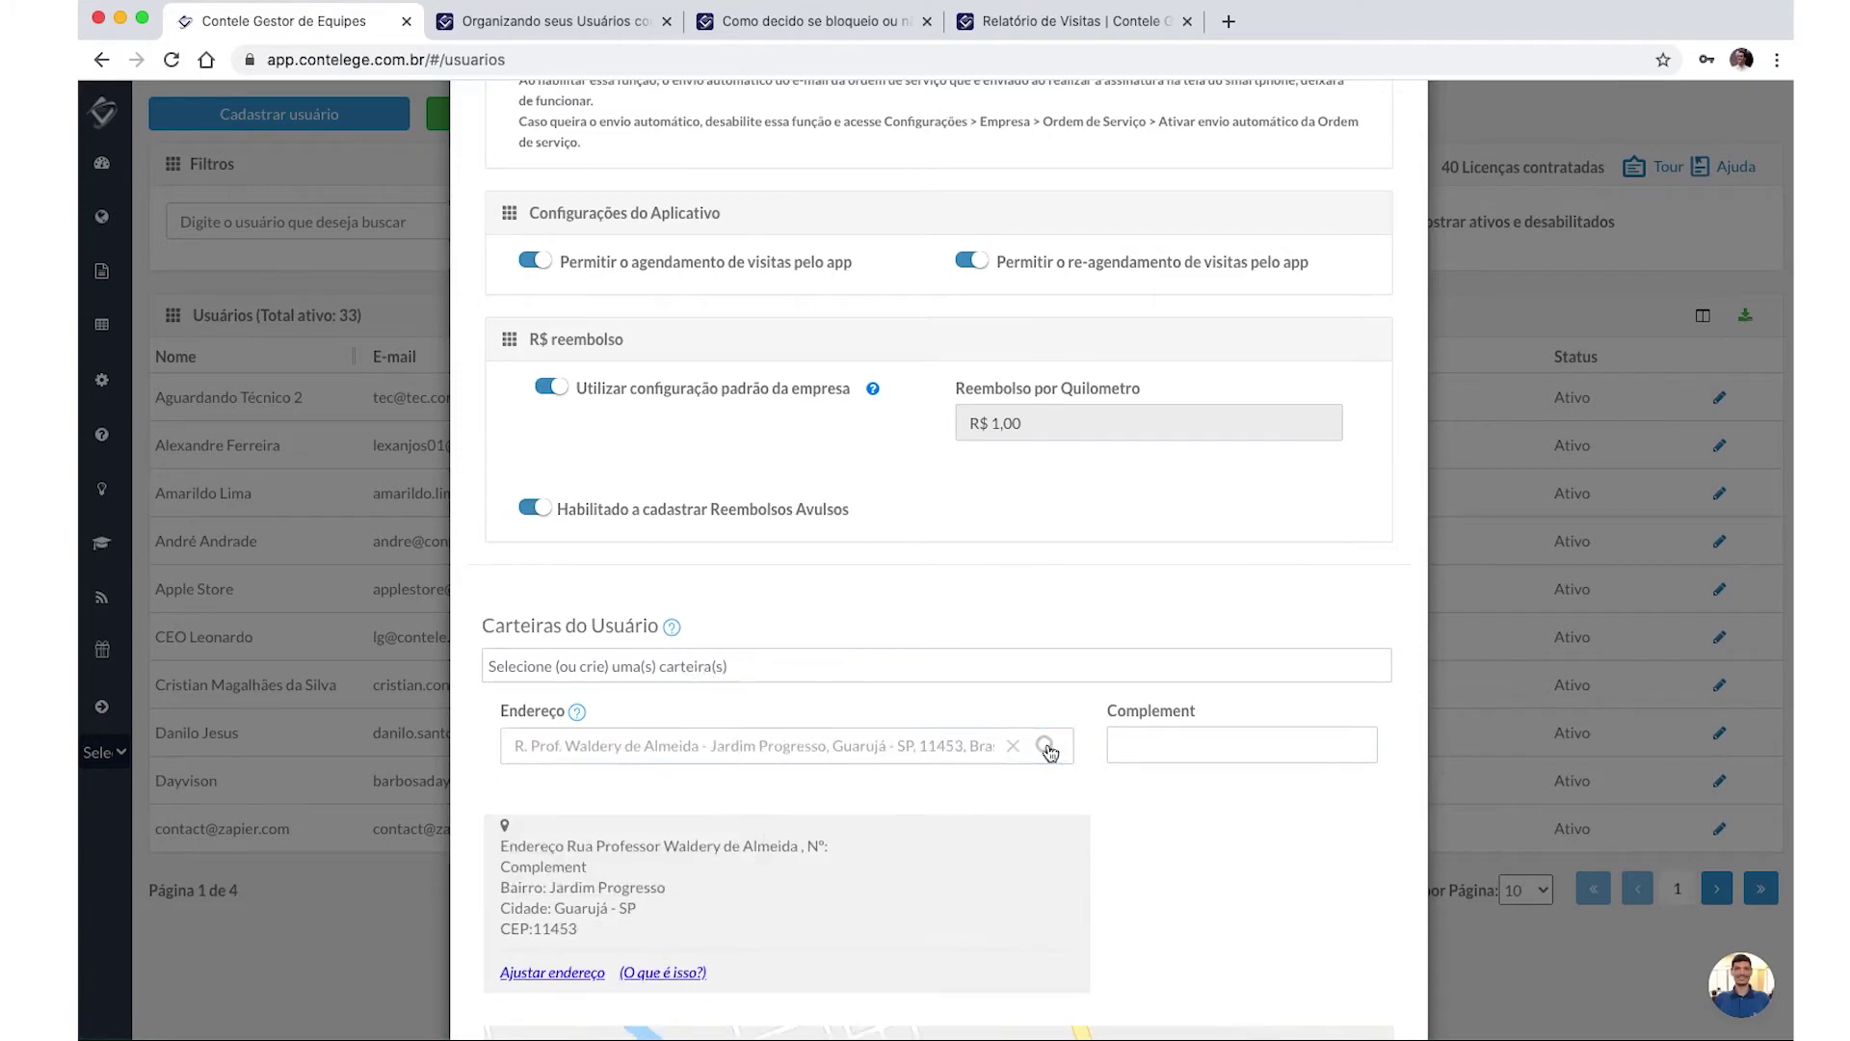
{"action": "scroll", "coordinate": [1066, 836], "scroll_direction": "down", "scroll_amount": 3}
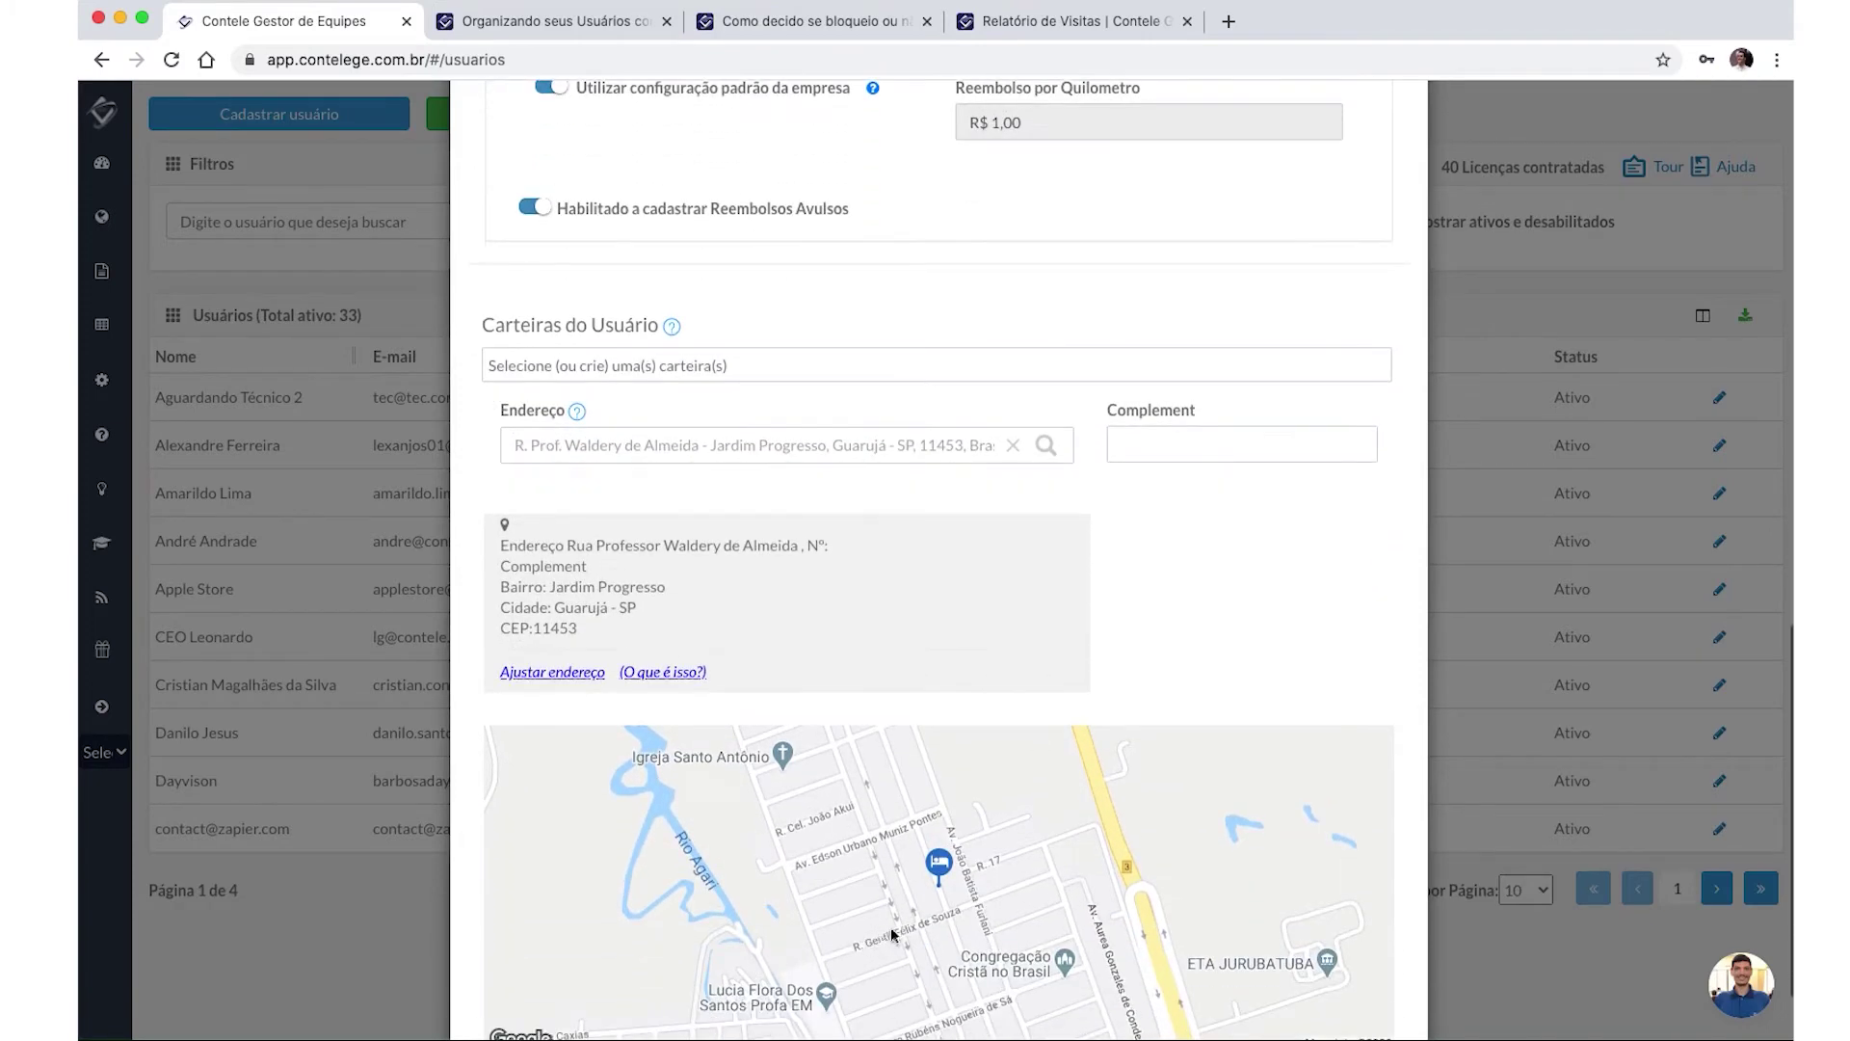
{"action": "scroll", "coordinate": [952, 908], "scroll_direction": "down", "scroll_amount": 1}
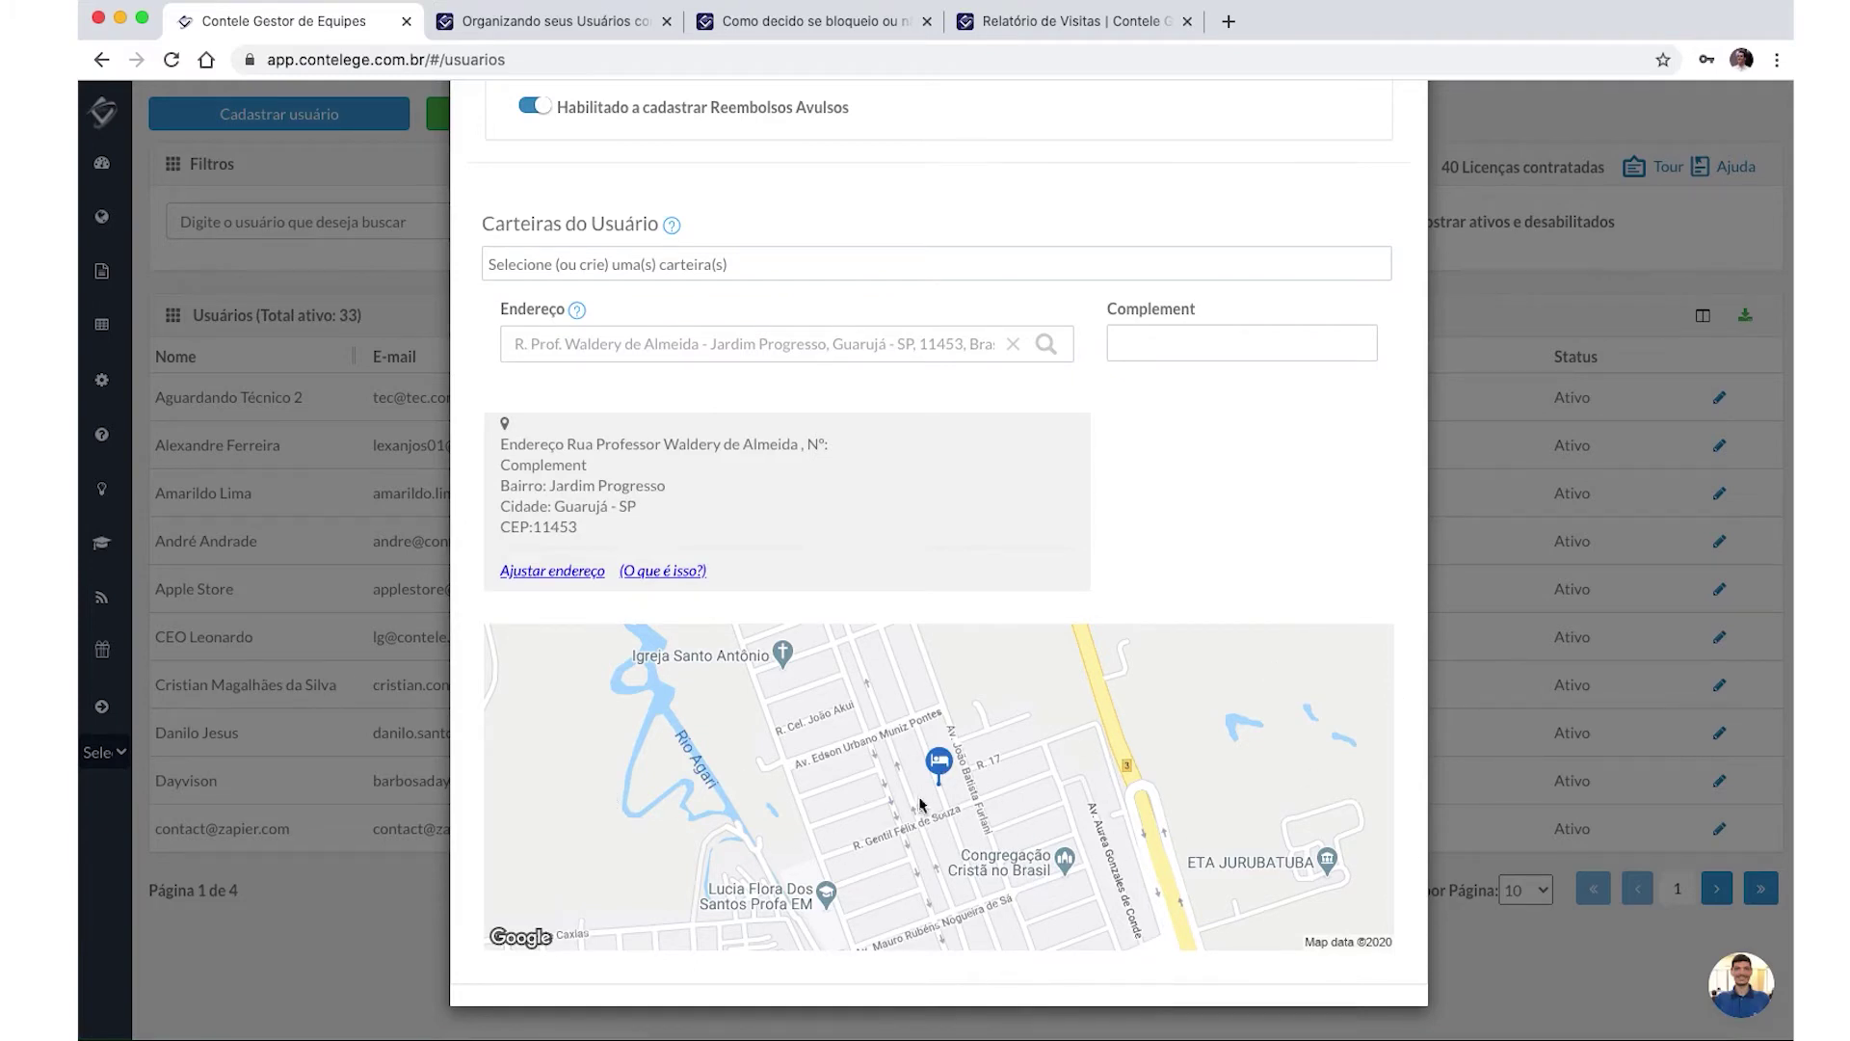
{"action": "scroll", "coordinate": [960, 766], "scroll_direction": "up", "scroll_amount": 1}
{"action": "scroll", "coordinate": [959, 766], "scroll_direction": "up", "scroll_amount": 1}
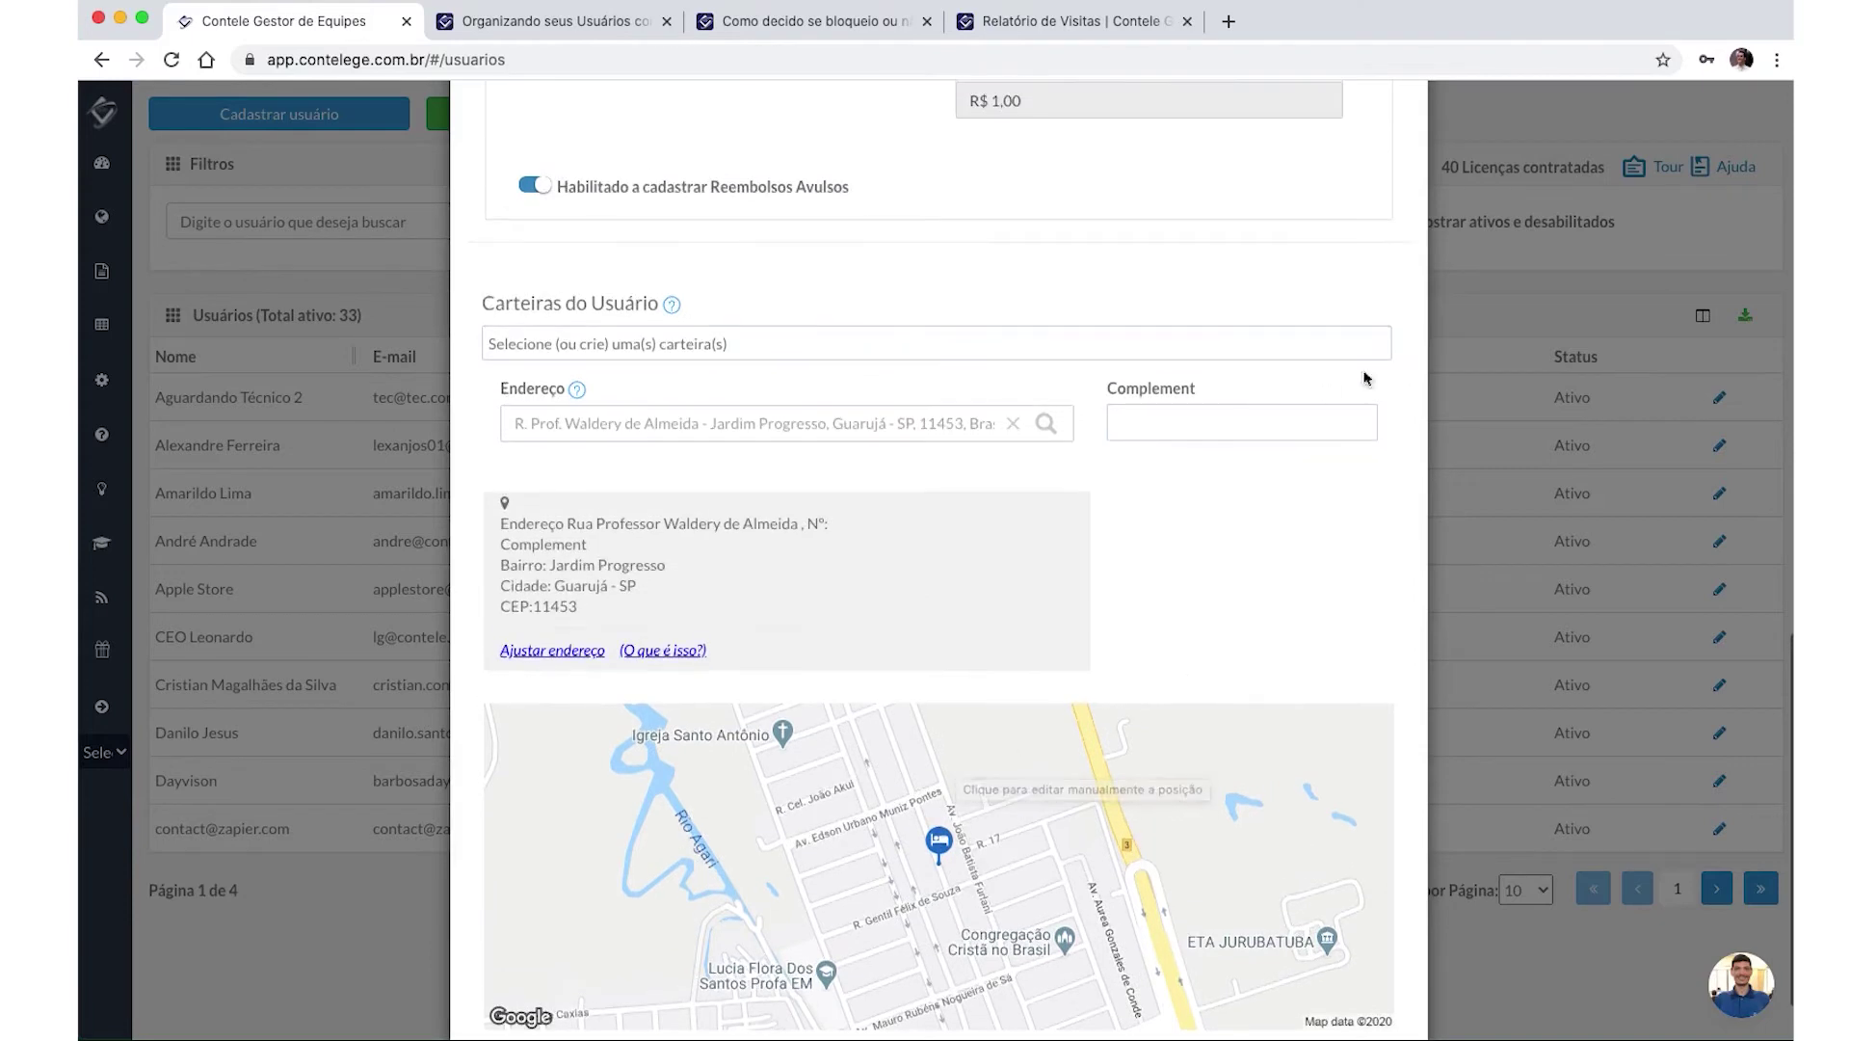
{"action": "left_click", "coordinate": [1245, 424]}
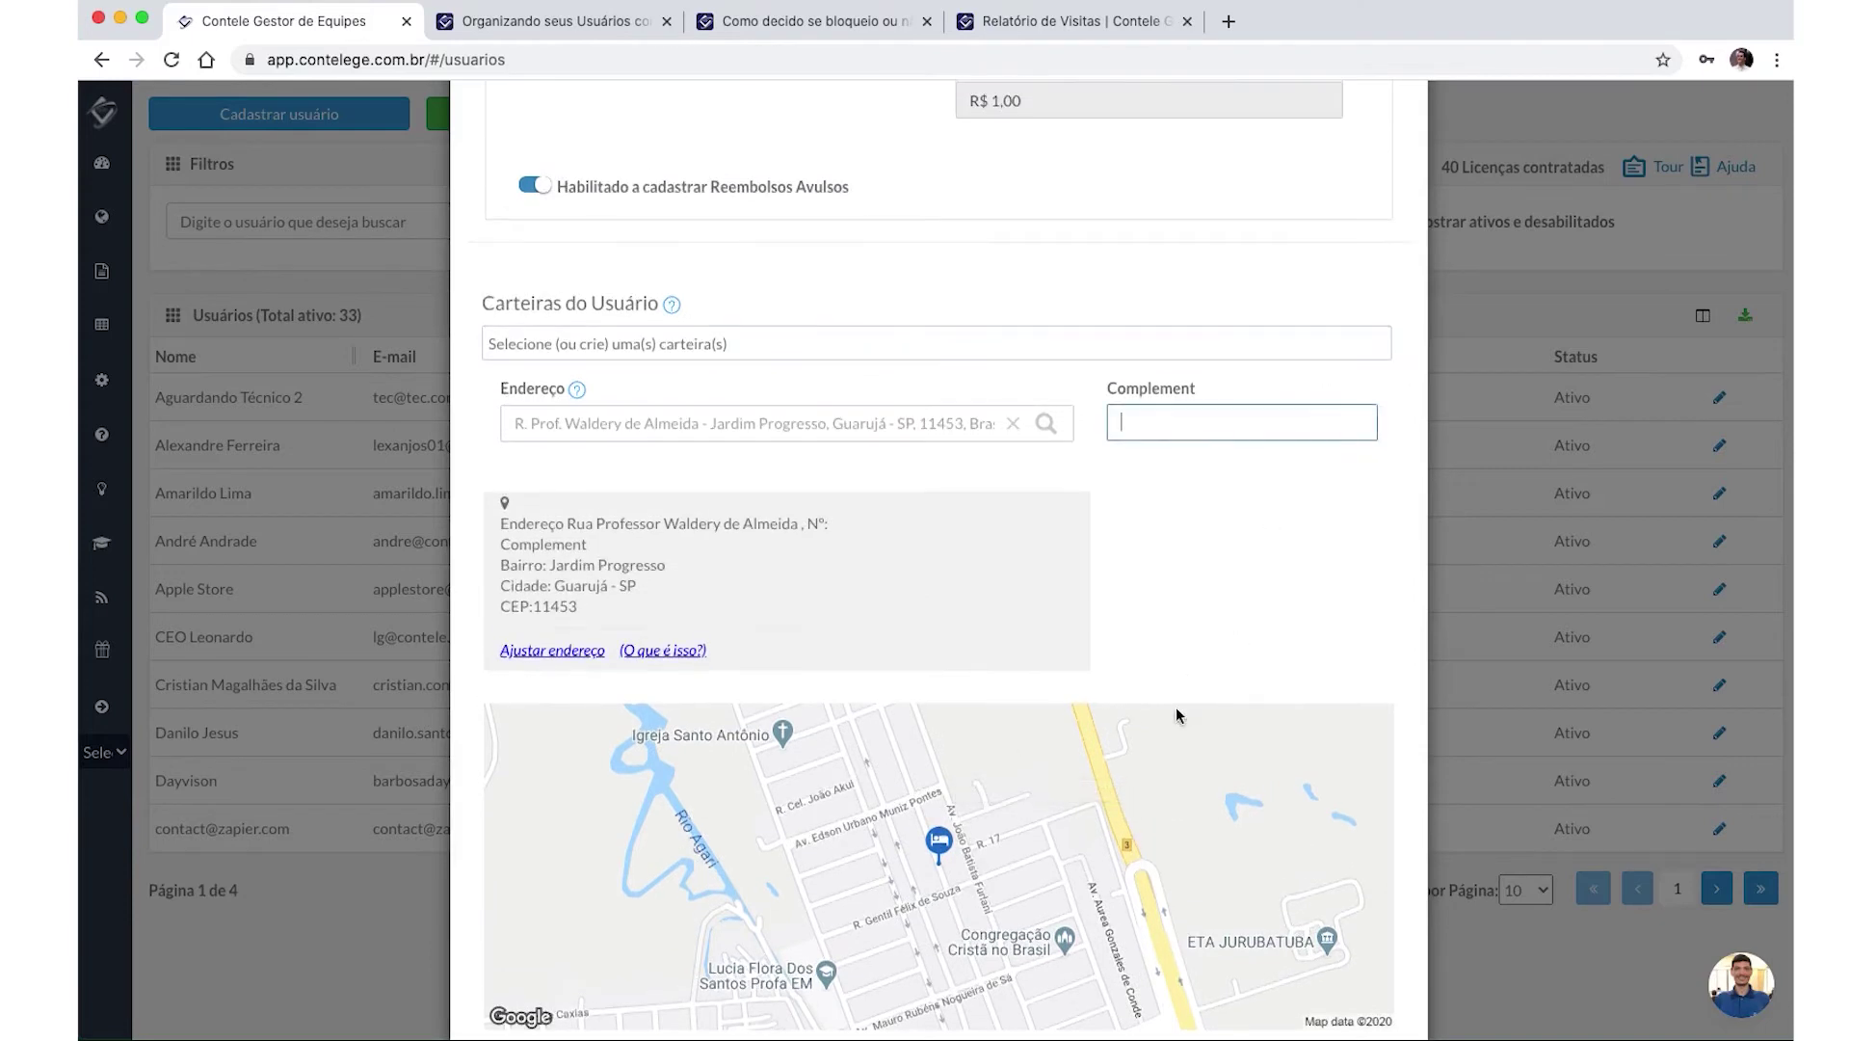
Adjust the address with street number 540 and save it.
{"action": "left_click", "coordinate": [566, 651]}
{"action": "left_click", "coordinate": [841, 525]}
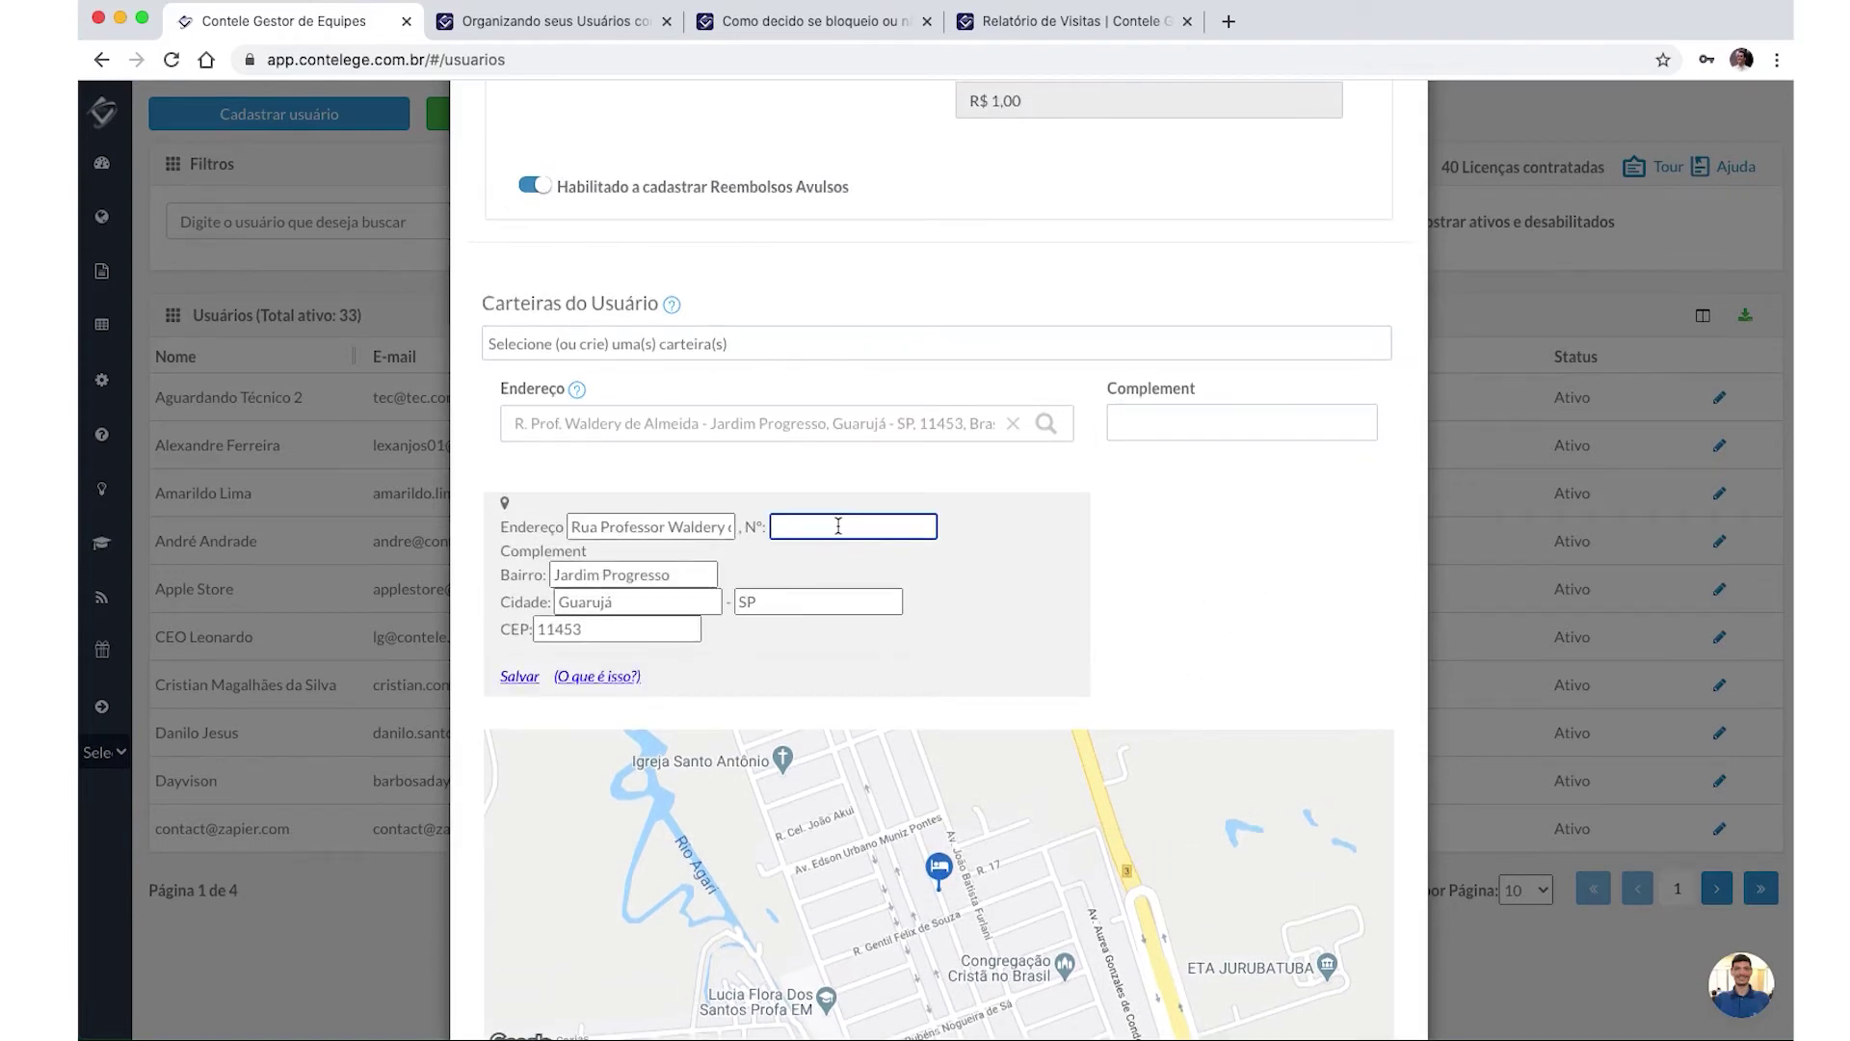
{"action": "type", "text": "540"}
{"action": "scroll", "coordinate": [771, 626], "scroll_direction": "down", "scroll_amount": 2}
{"action": "left_click", "coordinate": [519, 568]}
{"action": "scroll", "coordinate": [1156, 362], "scroll_direction": "up", "scroll_amount": 6}
{"action": "scroll", "coordinate": [1156, 362], "scroll_direction": "up", "scroll_amount": 10}
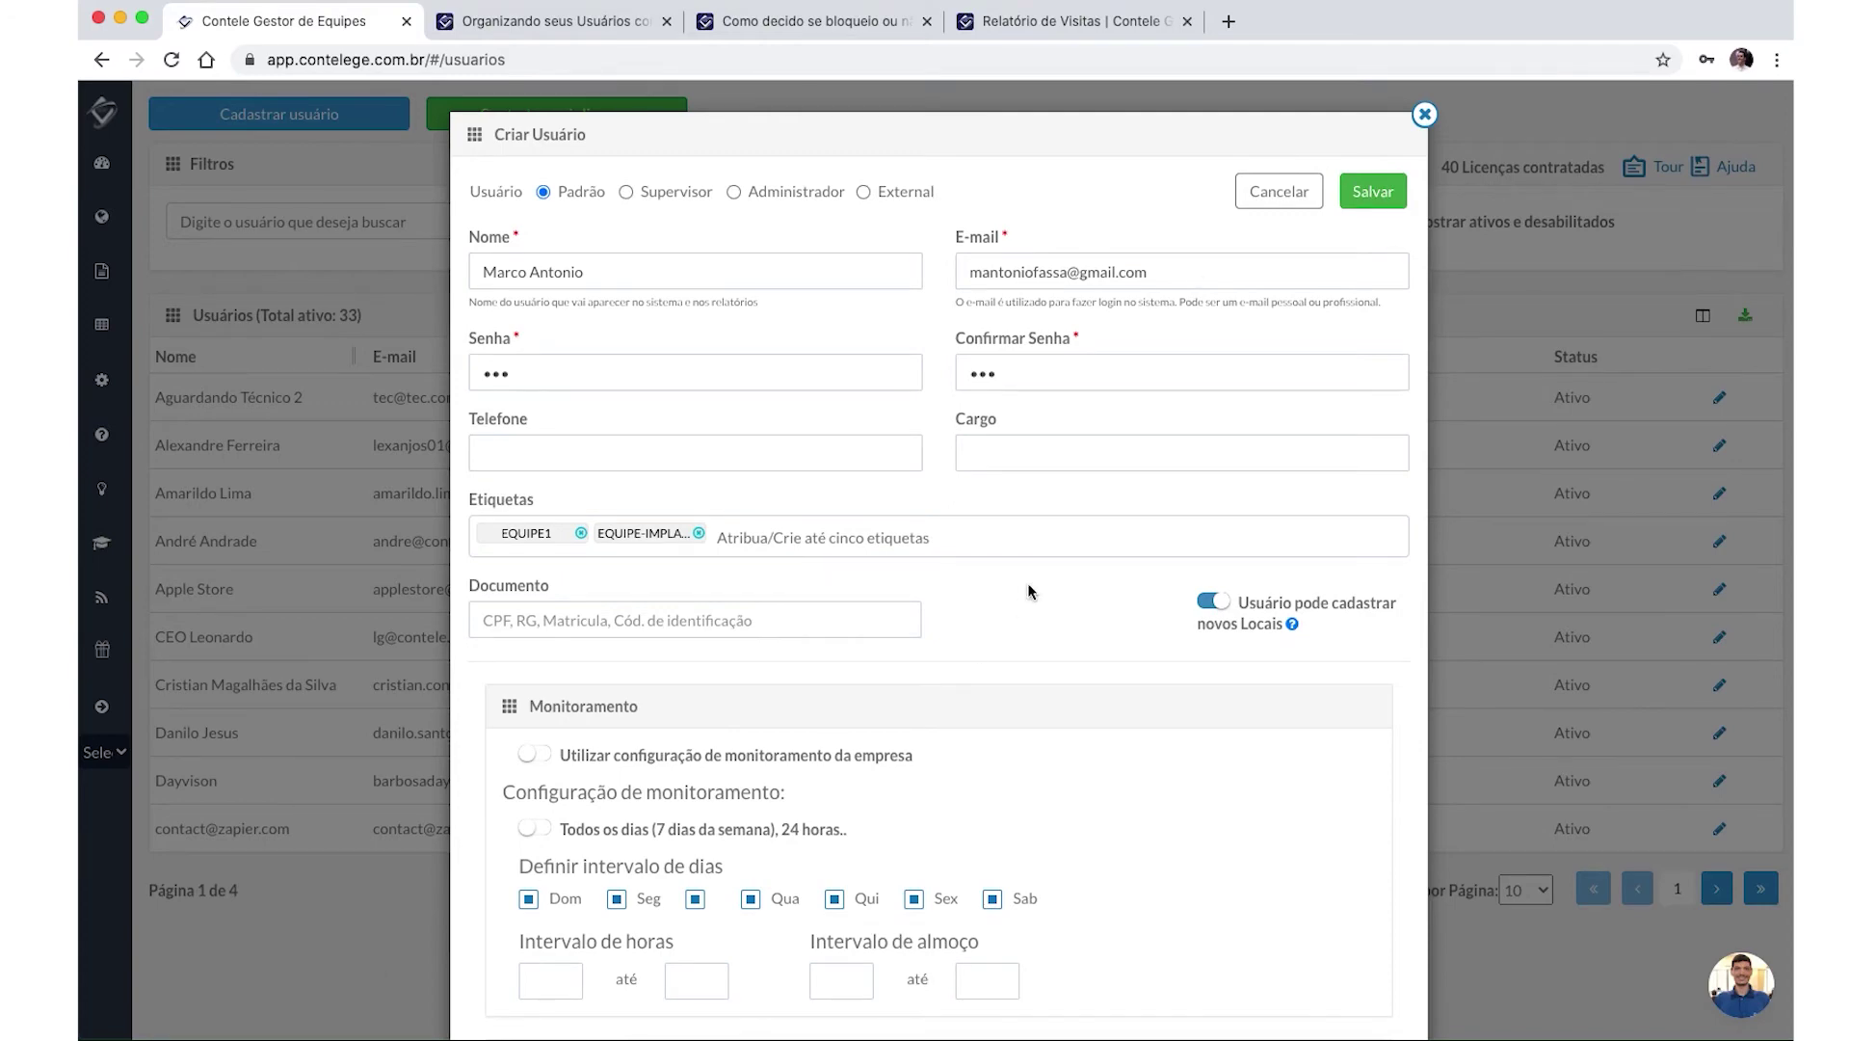
Cancel the draft user and open a blank Criar Usuário form.
{"action": "scroll", "coordinate": [1028, 582], "scroll_direction": "down", "scroll_amount": 5}
{"action": "scroll", "coordinate": [1098, 463], "scroll_direction": "up", "scroll_amount": 5}
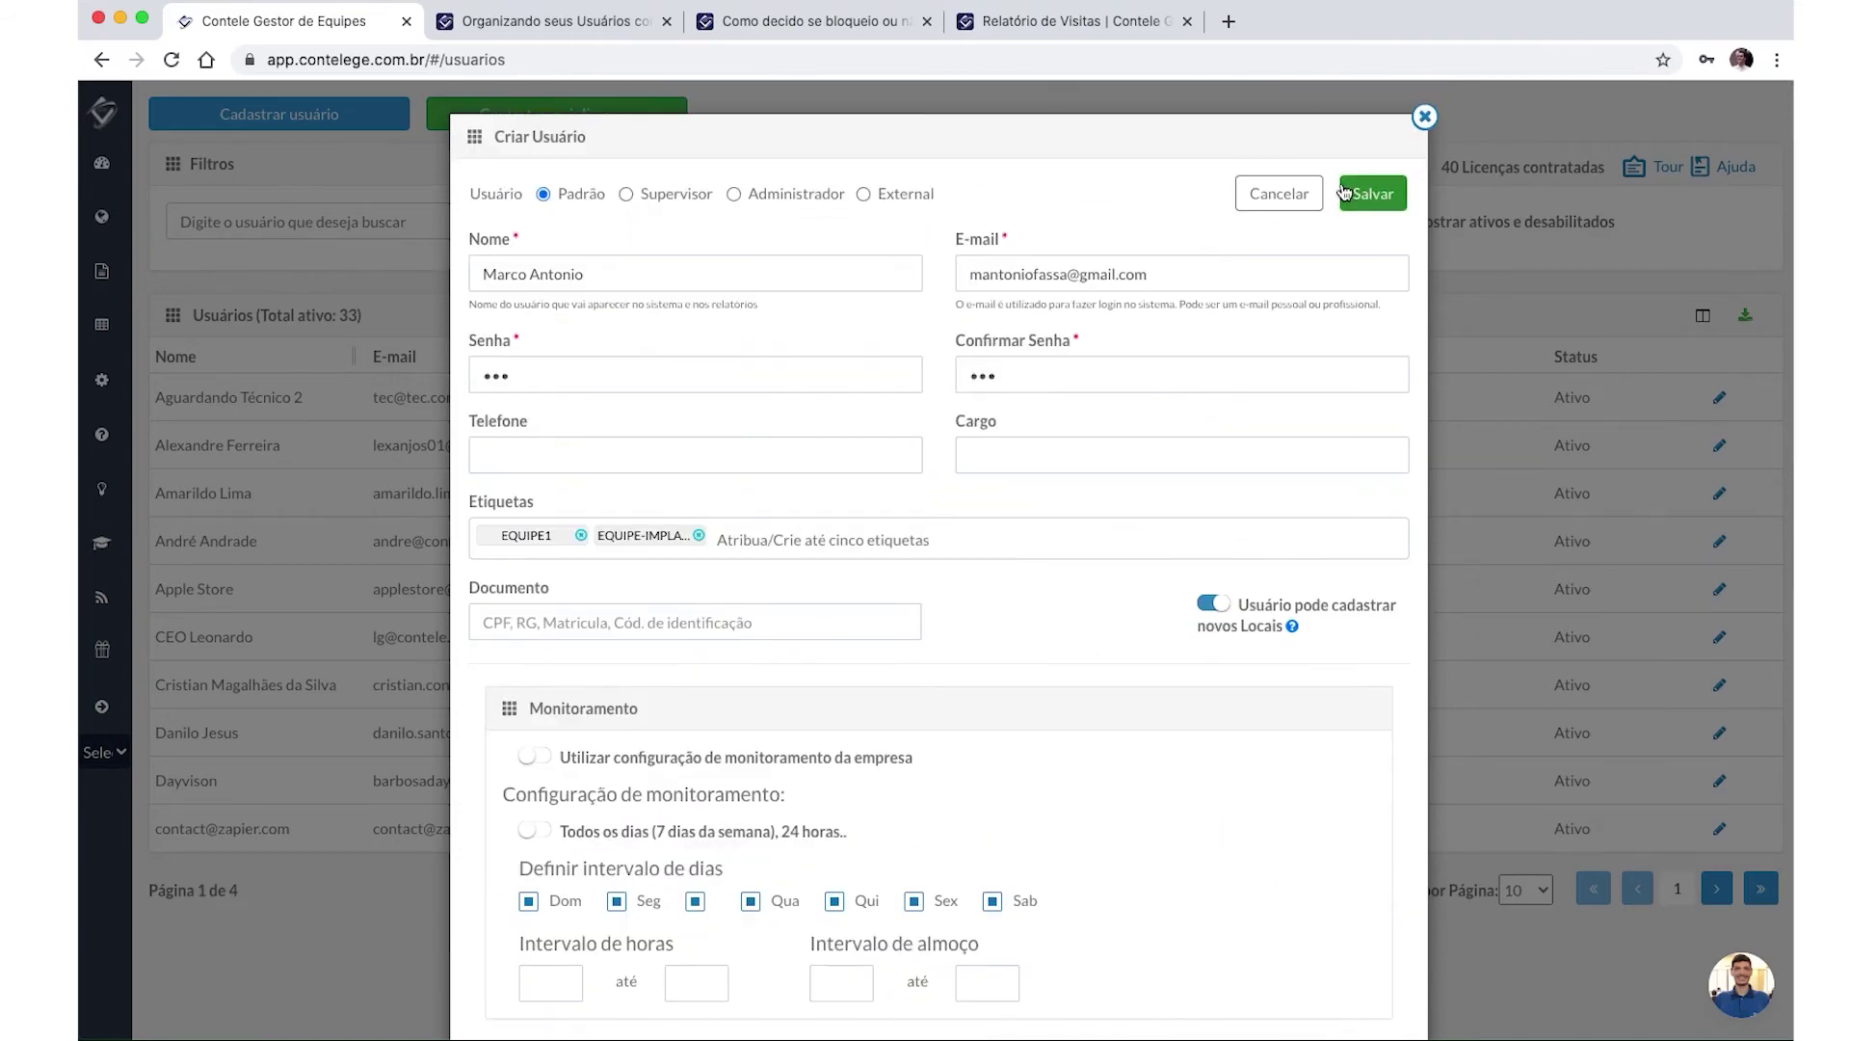
{"action": "left_click", "coordinate": [1279, 192]}
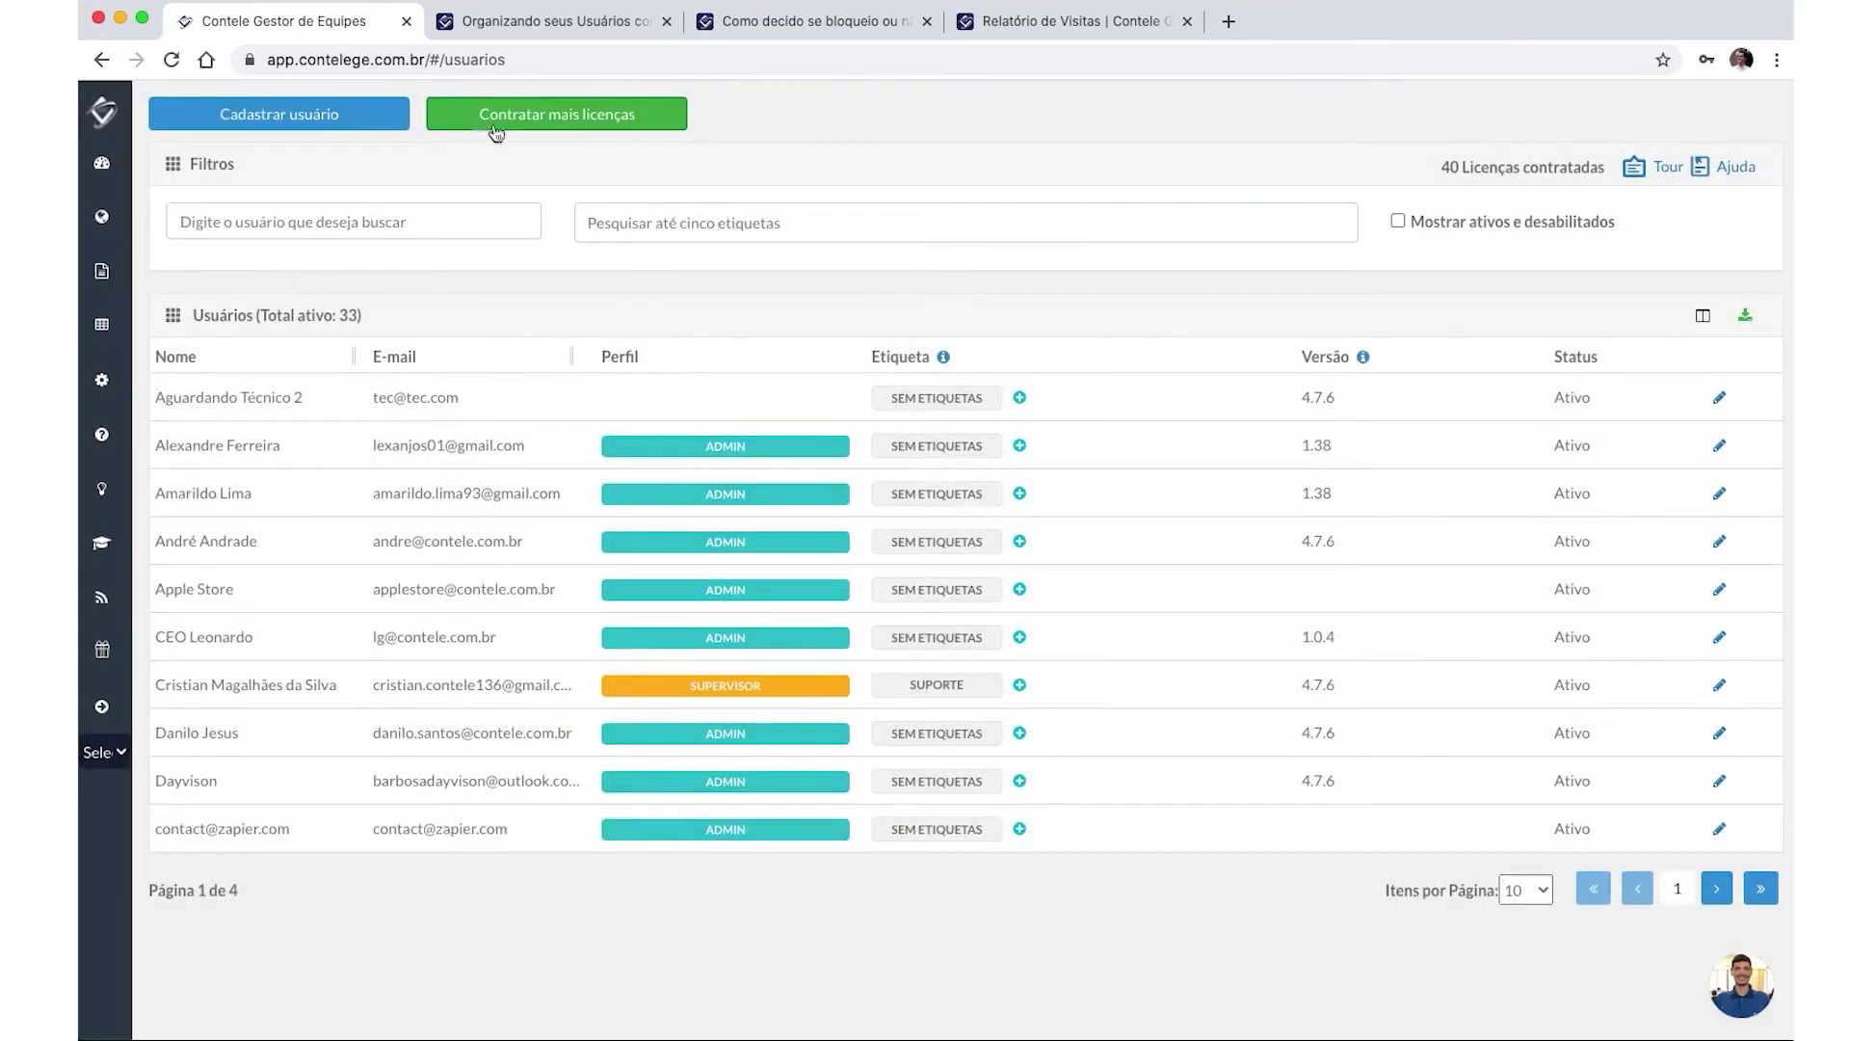
{"action": "left_click", "coordinate": [241, 116]}
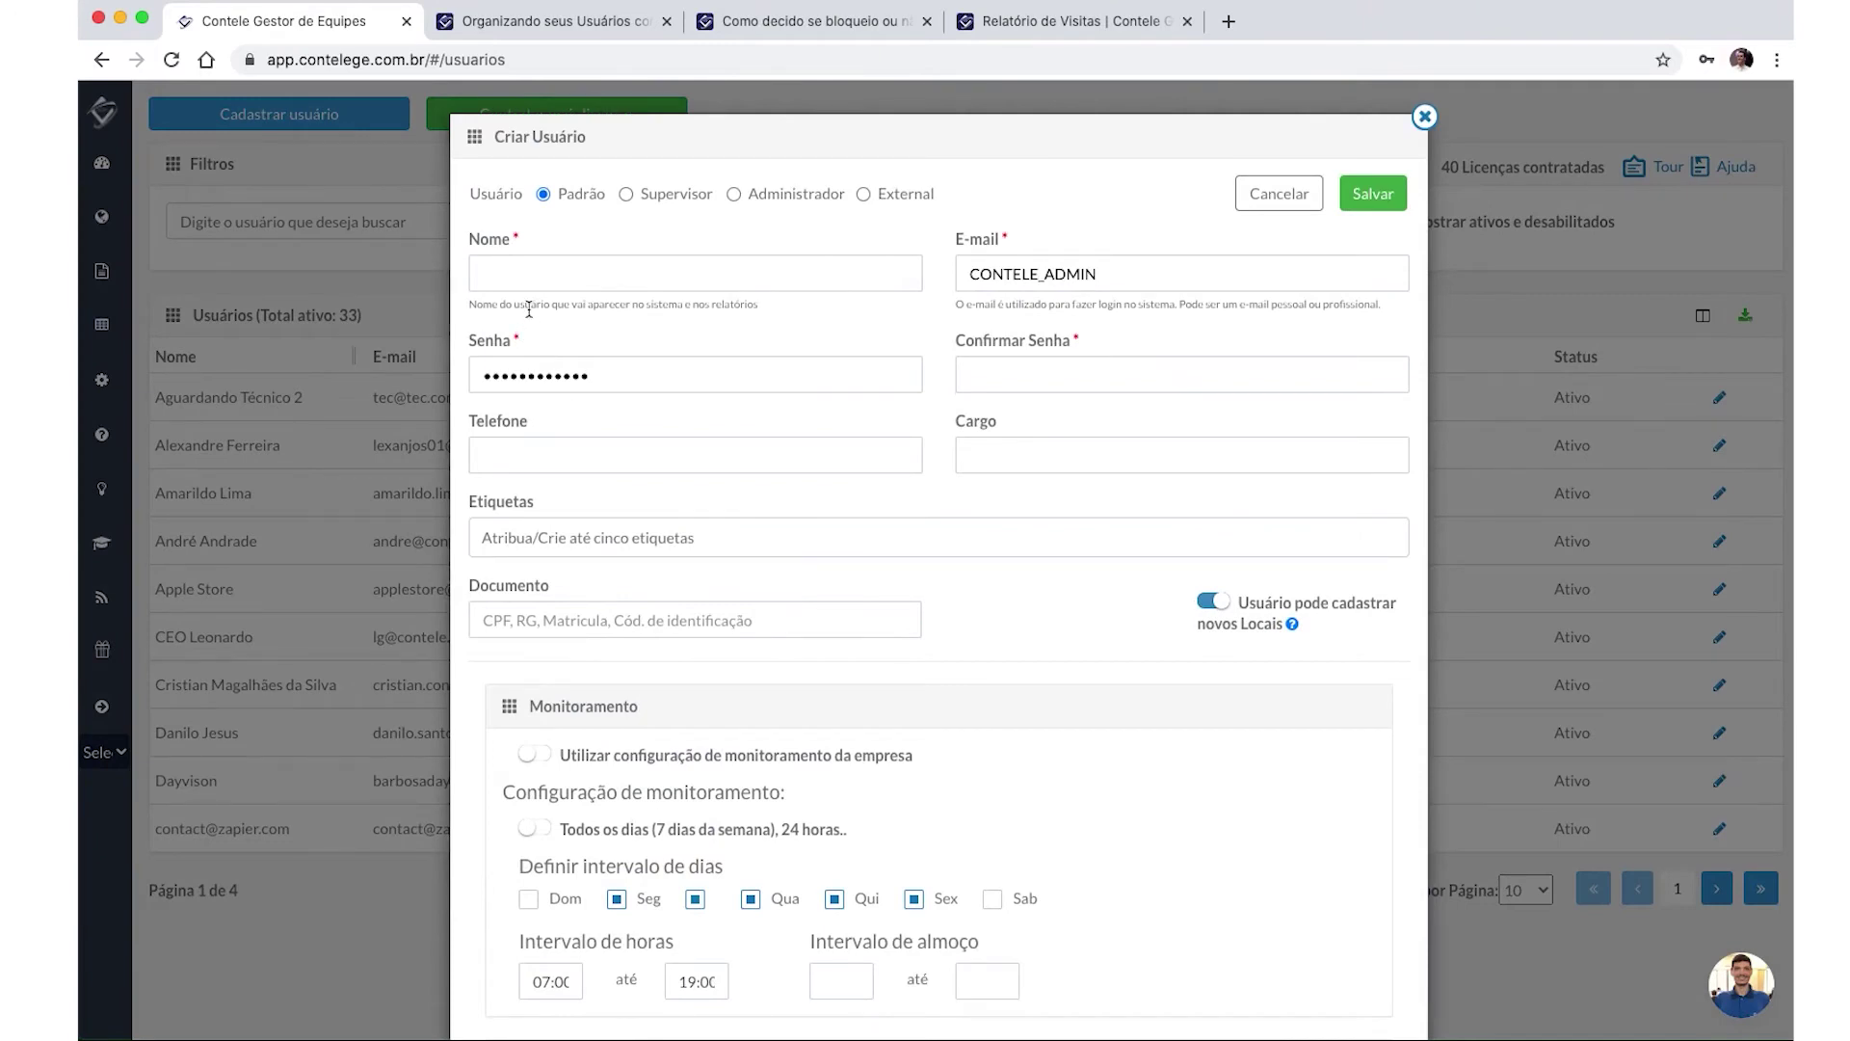
{"action": "left_click", "coordinate": [598, 275]}
Replace the autofilled e-mail with the user's address and enter their full name.
{"action": "left_click", "coordinate": [1066, 275]}
{"action": "double_click", "coordinate": [1068, 275]}
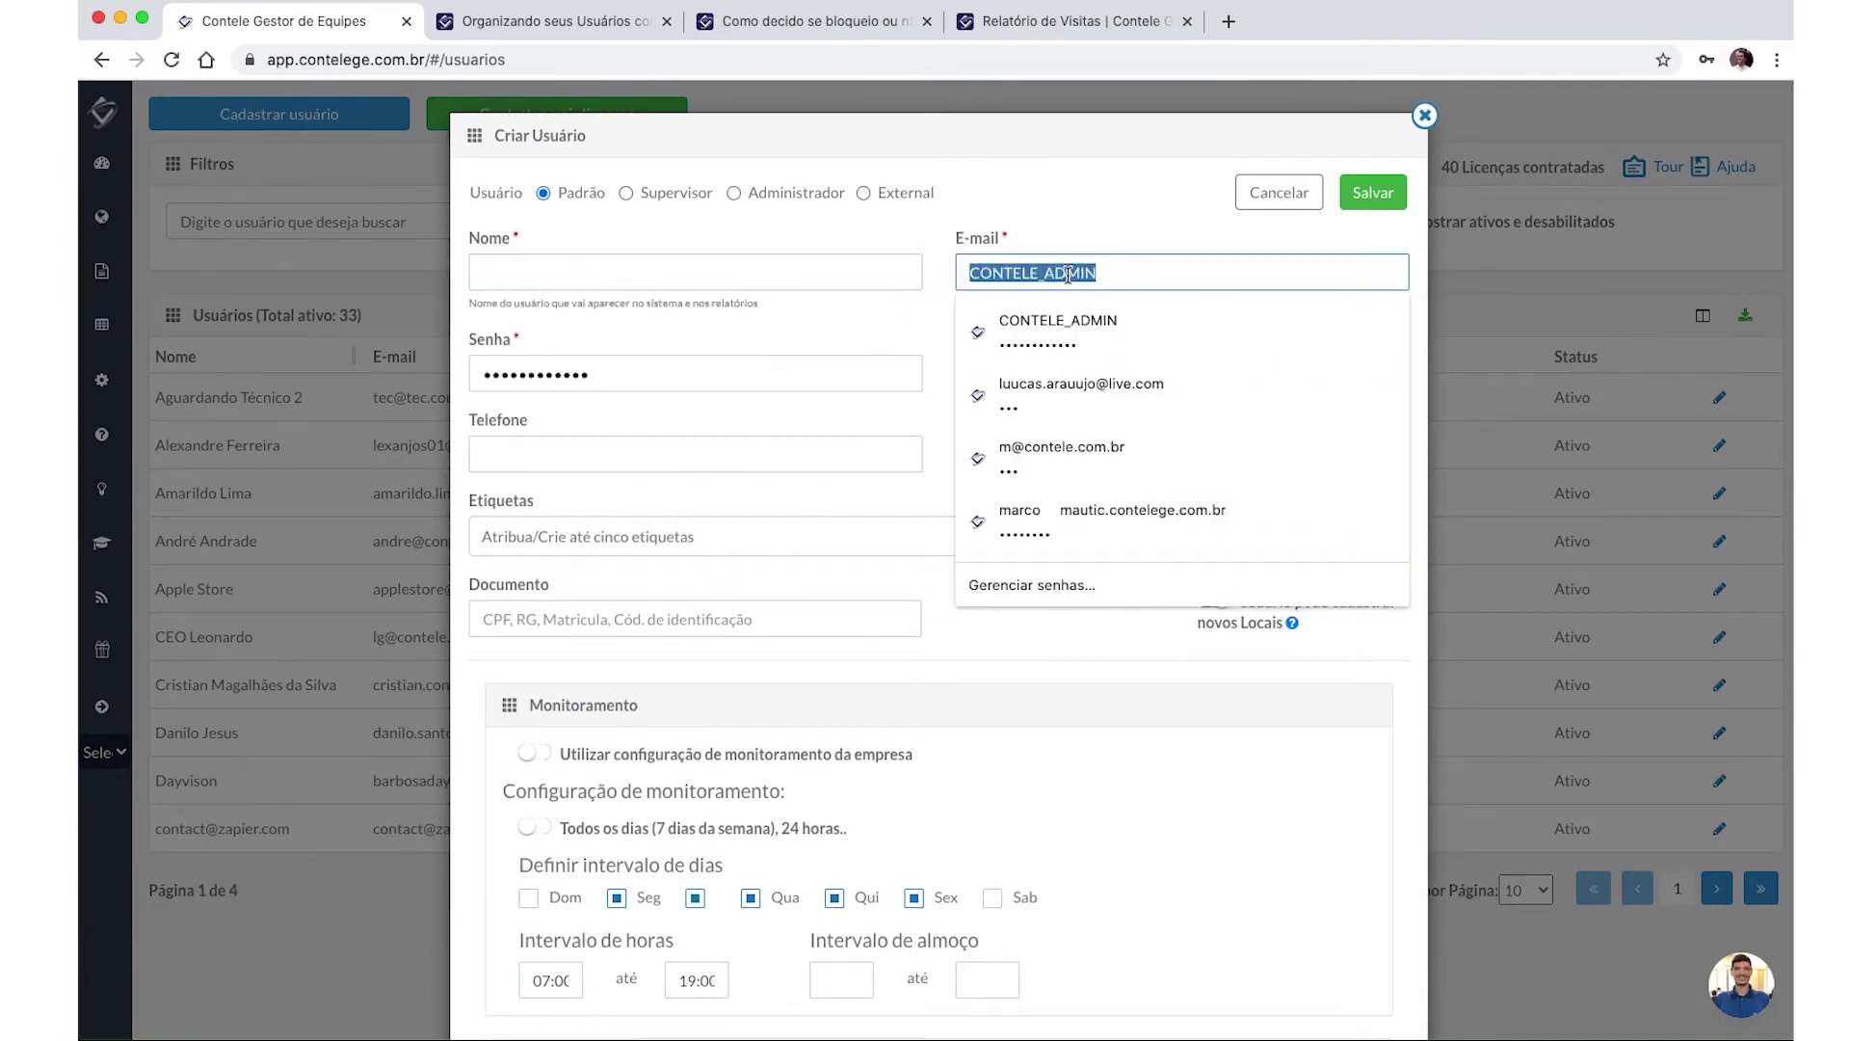
{"action": "key", "text": "BackSpace"}
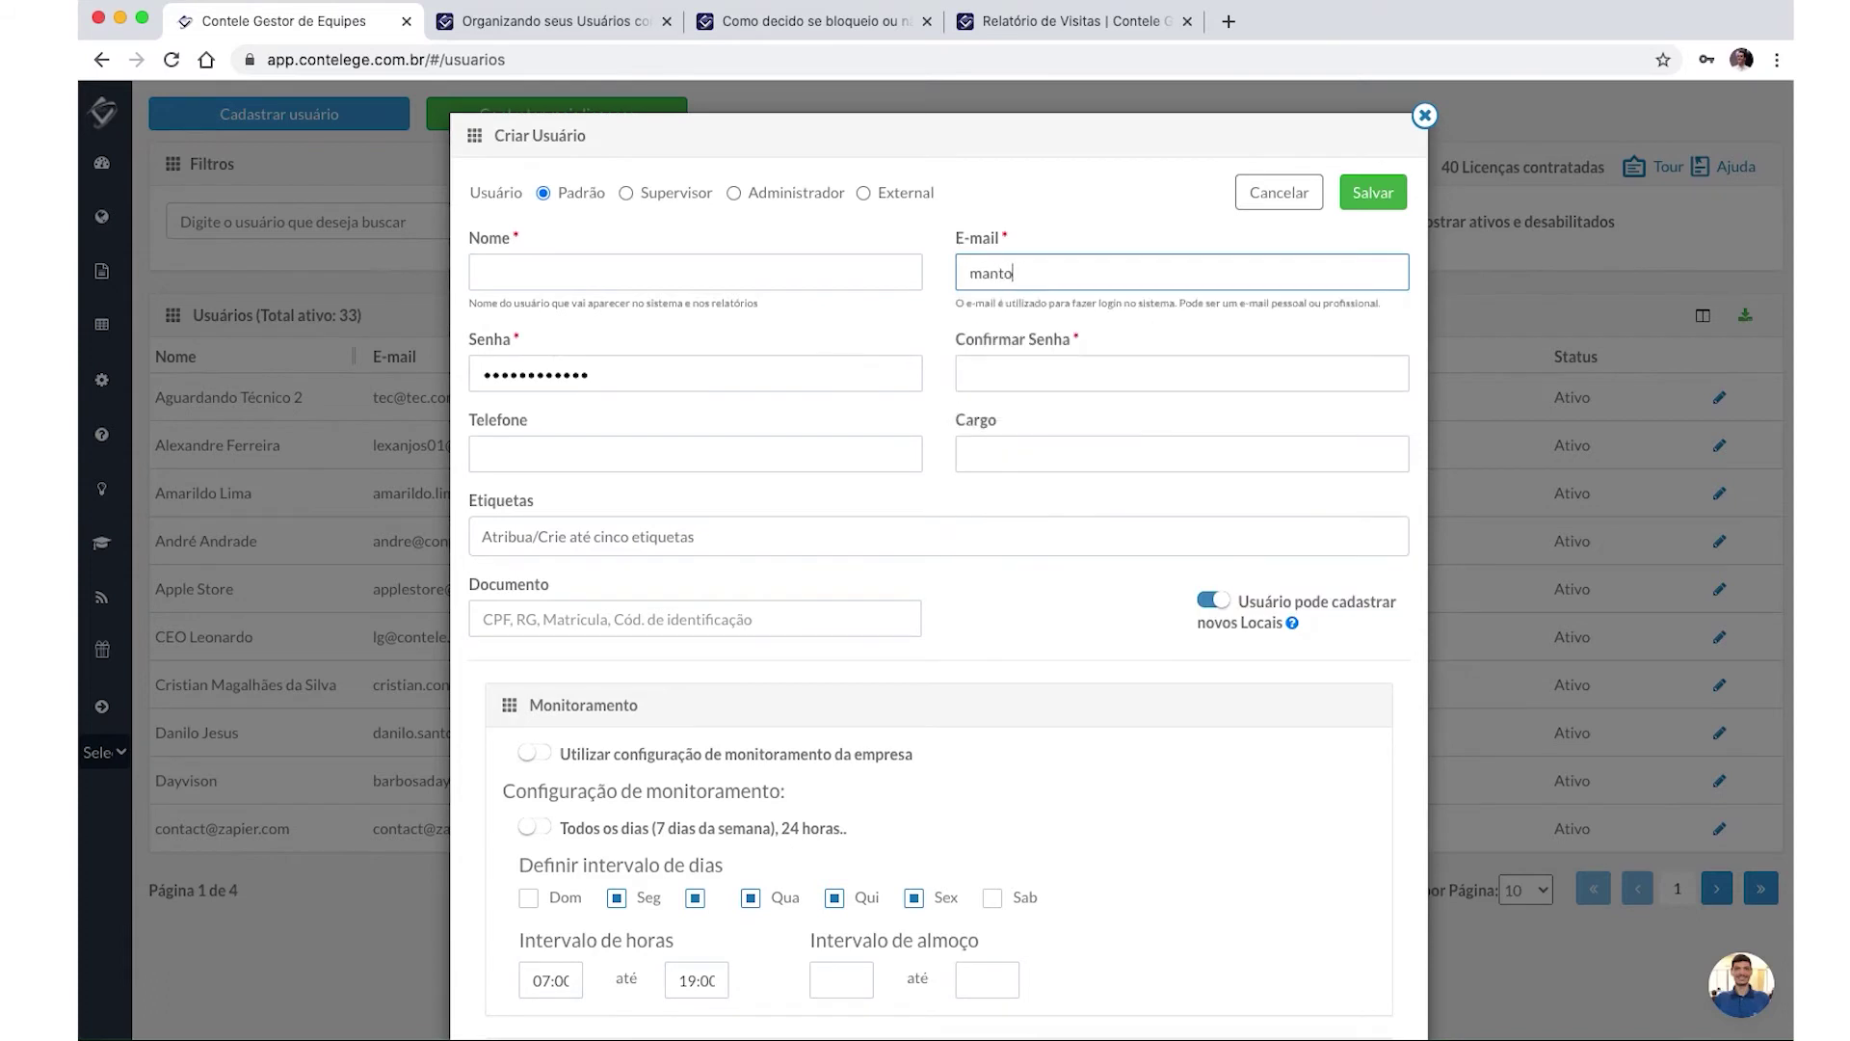
{"action": "key", "text": "Tab"}
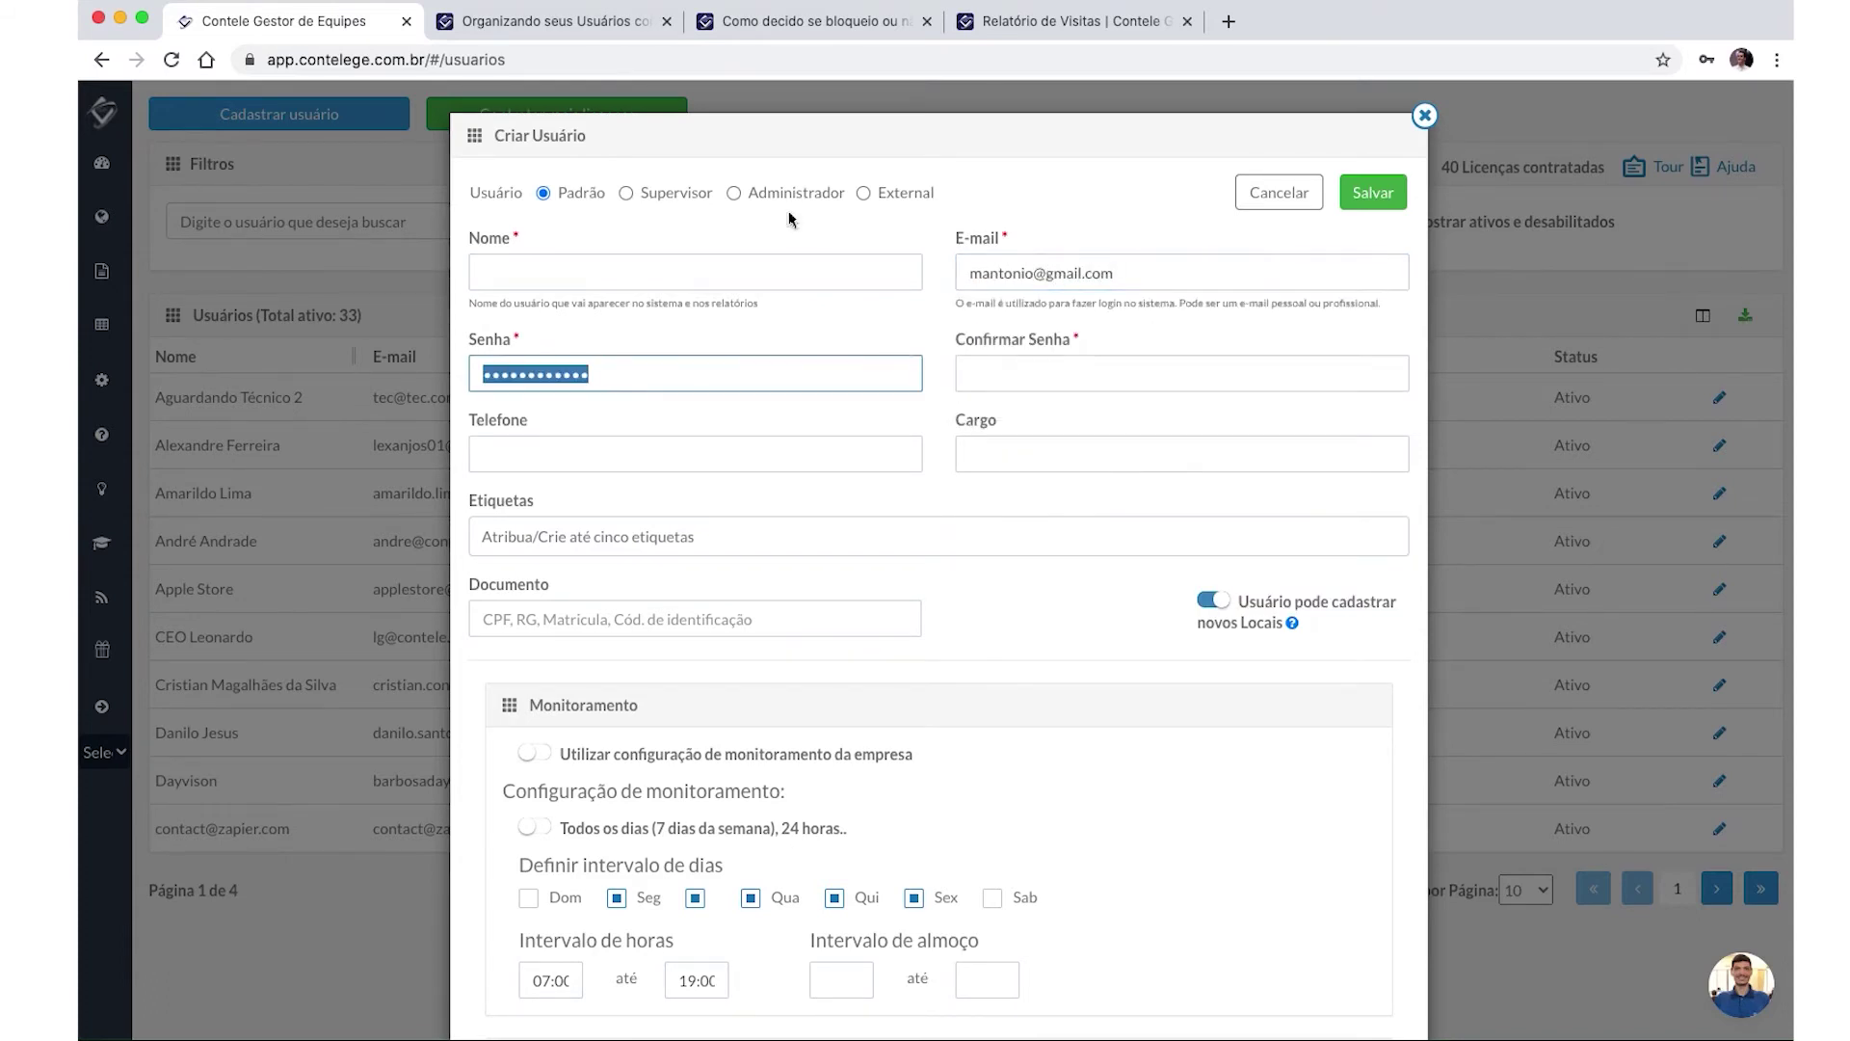
{"action": "left_click", "coordinate": [788, 270]}
{"action": "type", "text": "Marco Antonio"}
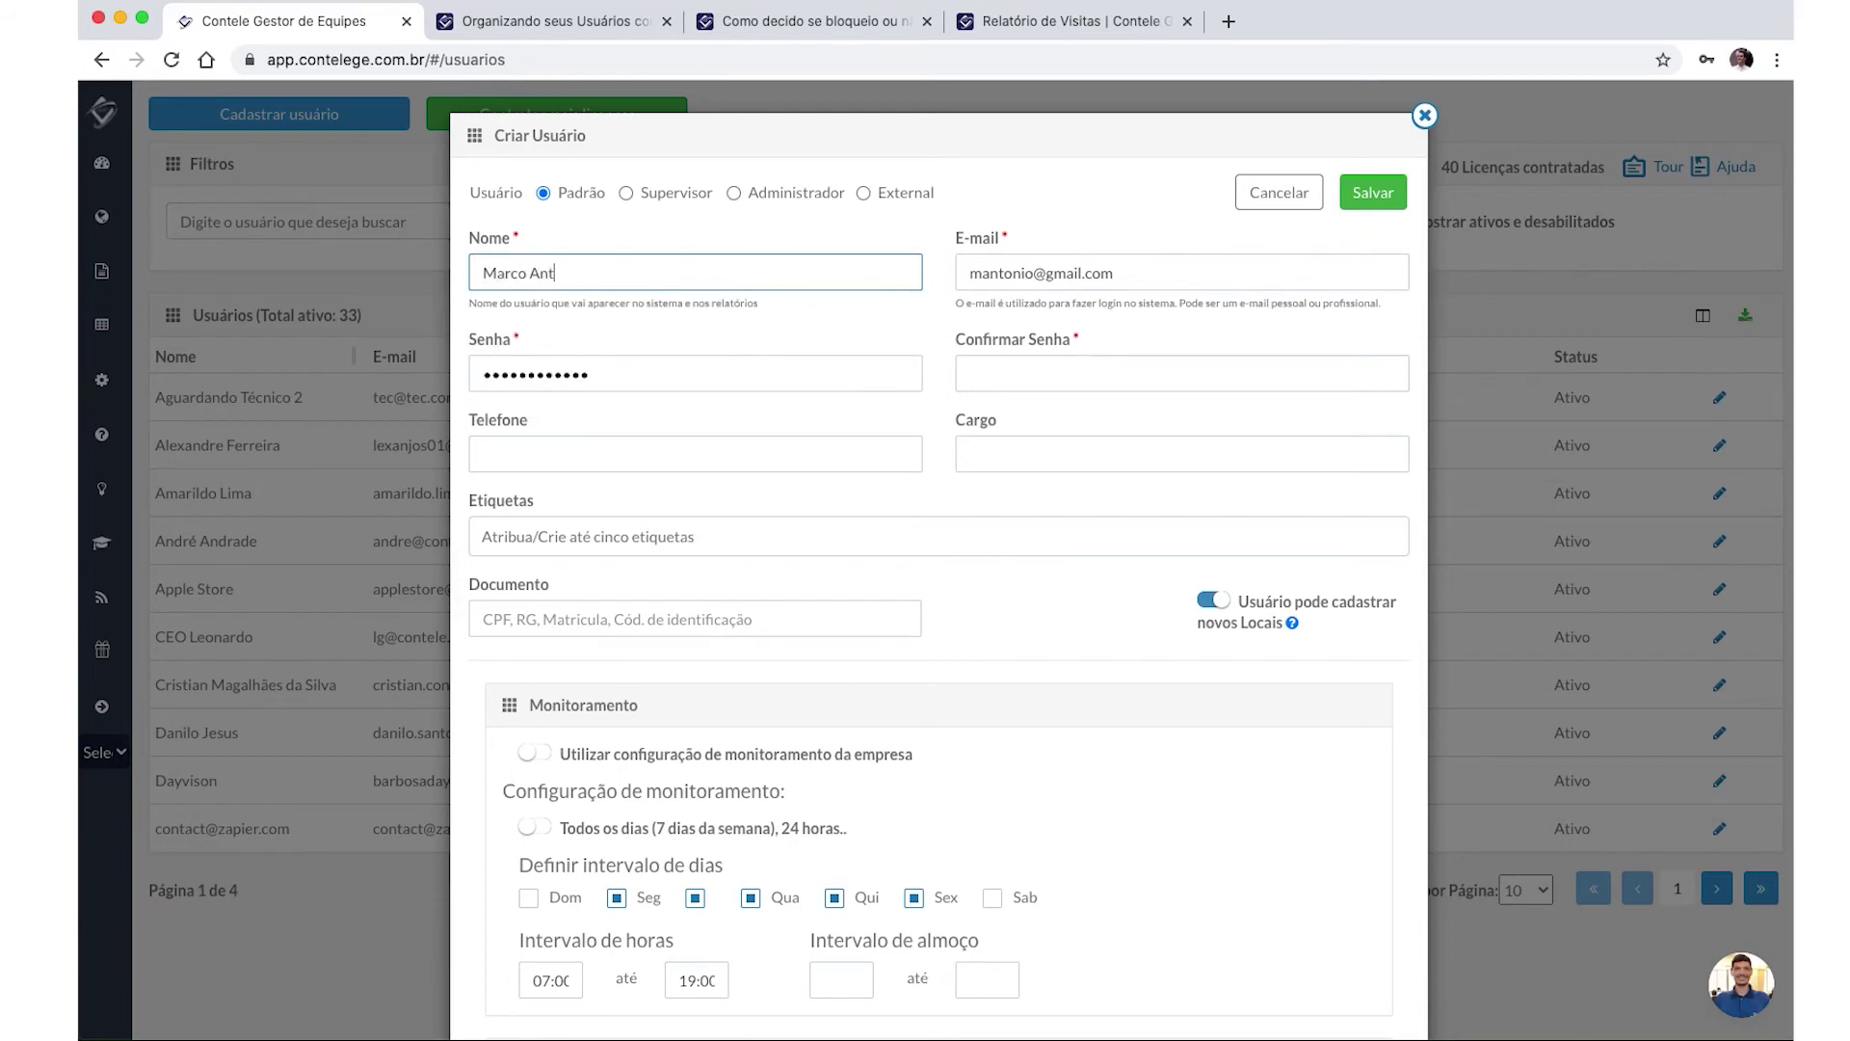
Enter and confirm the password, then save the user with Seg–Sex 07:00–19:00 monitoring.
{"action": "left_click", "coordinate": [737, 366]}
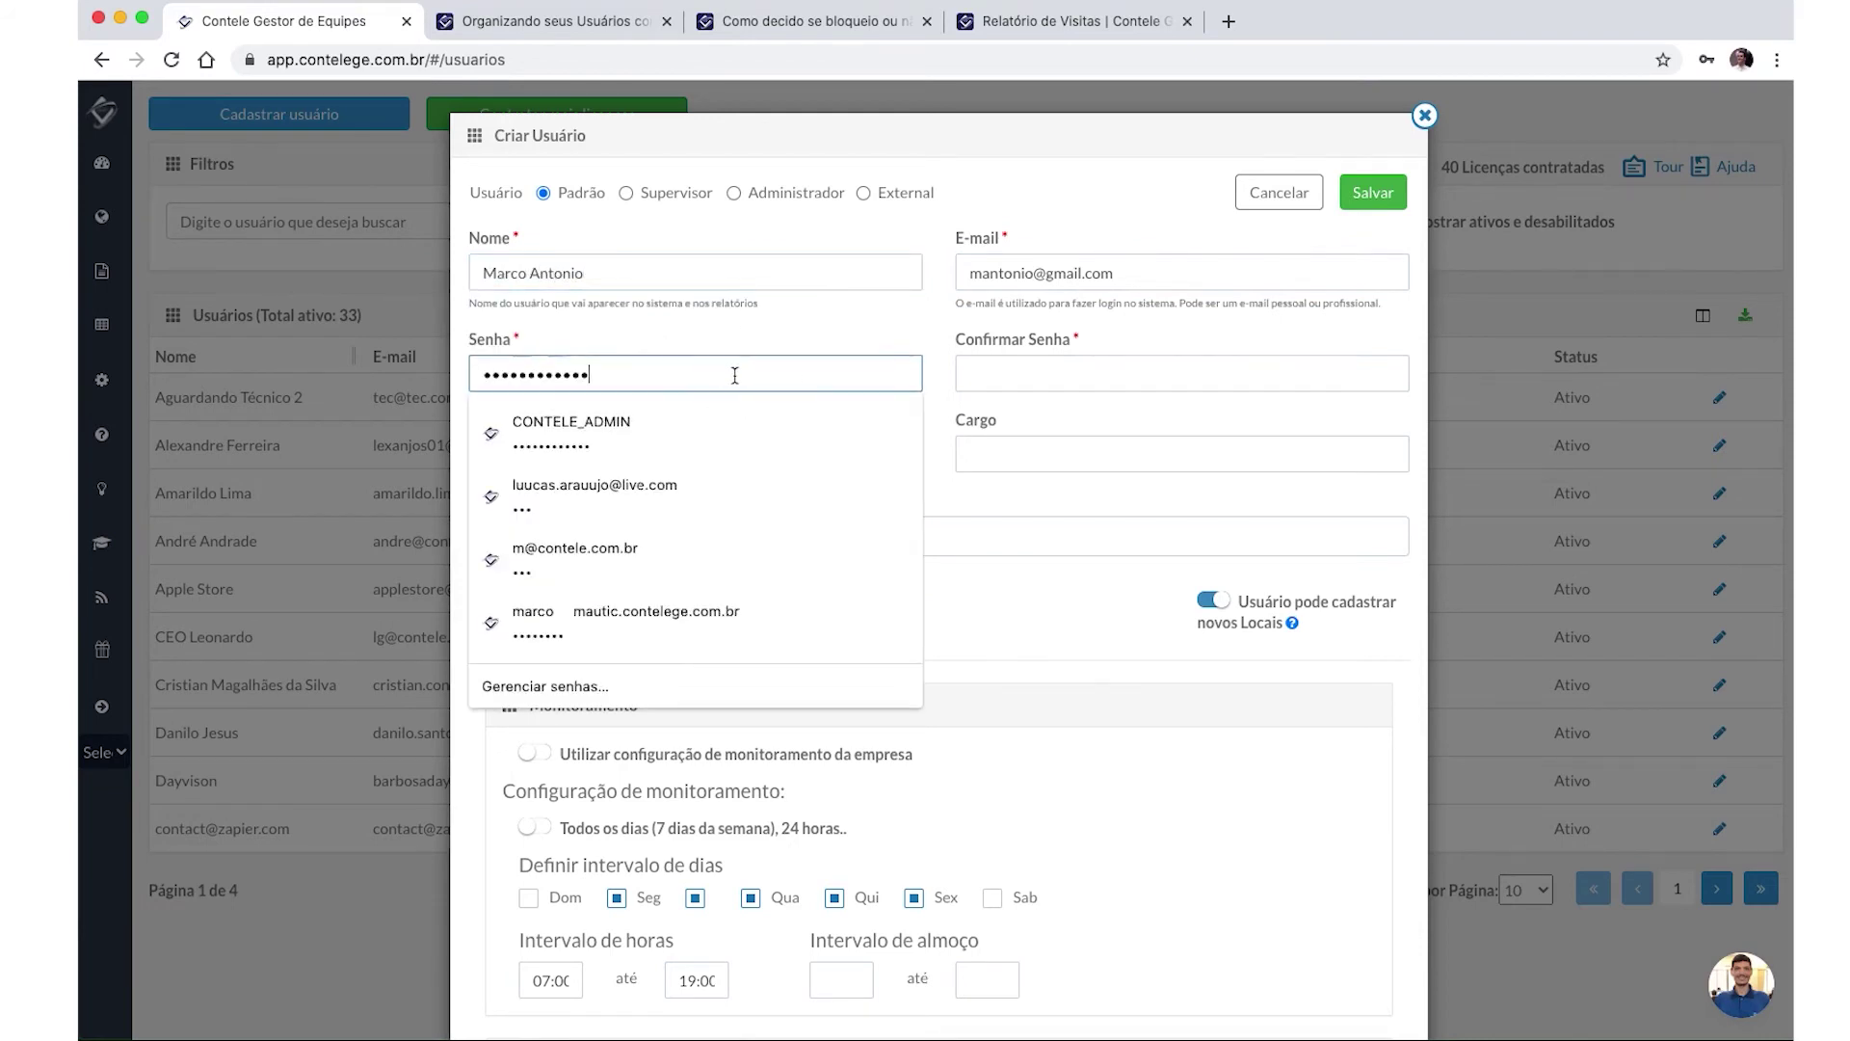
{"action": "key", "text": "super+a"}
{"action": "type", "text": "•••"}
{"action": "left_click", "coordinate": [1100, 403]}
{"action": "type", "text": "•••"}
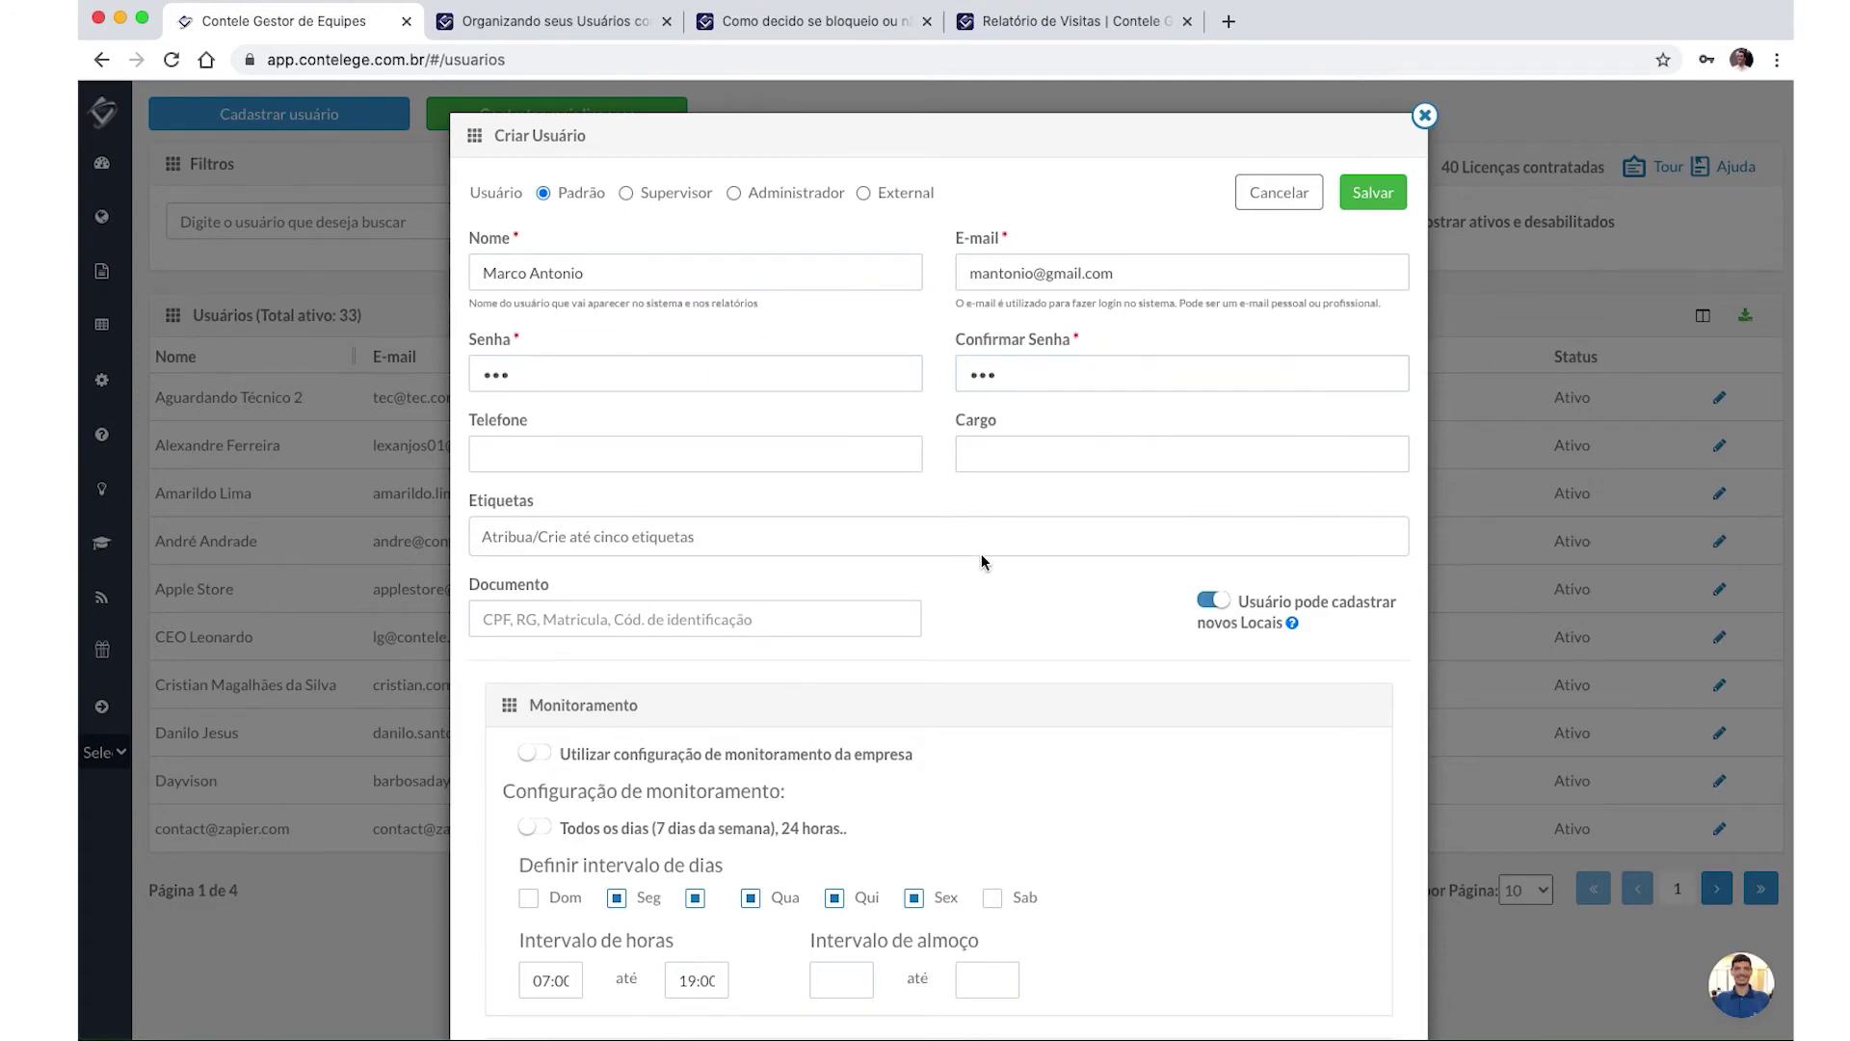
{"action": "scroll", "coordinate": [981, 555], "scroll_direction": "down", "scroll_amount": 3}
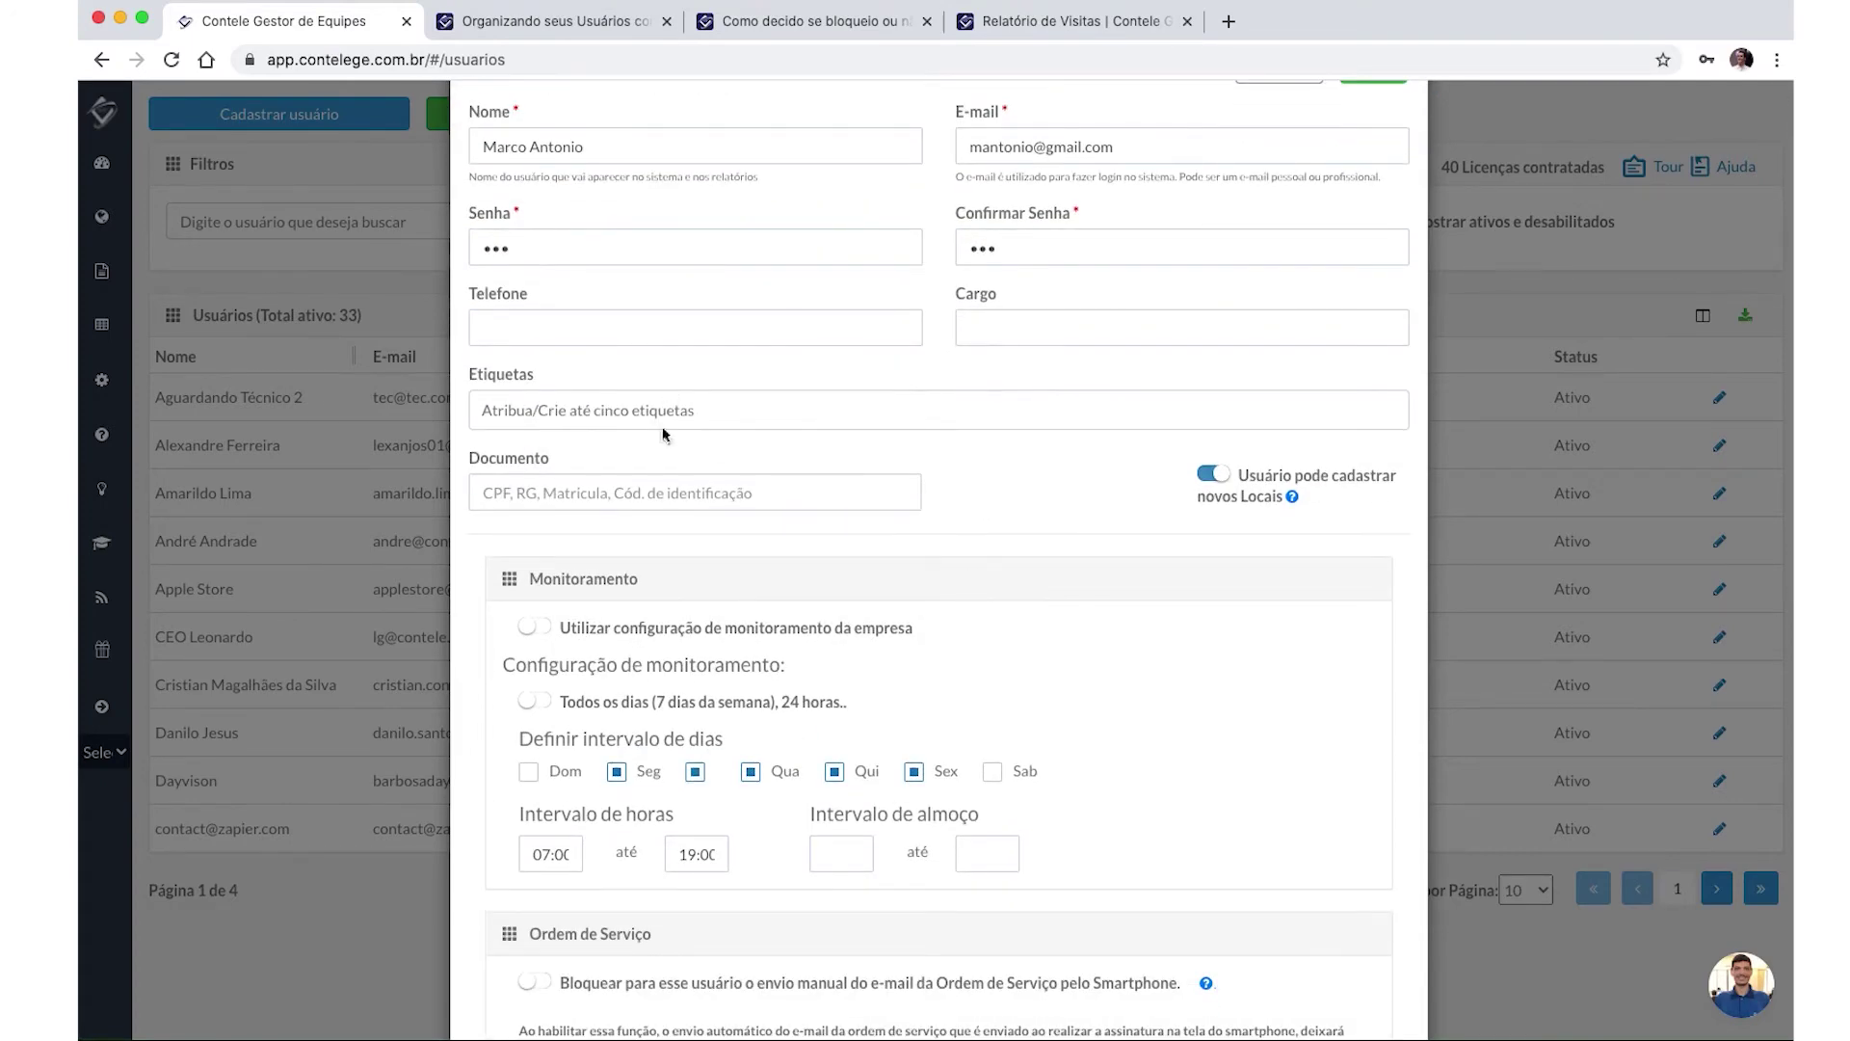
{"action": "scroll", "coordinate": [823, 507], "scroll_direction": "up", "scroll_amount": 3}
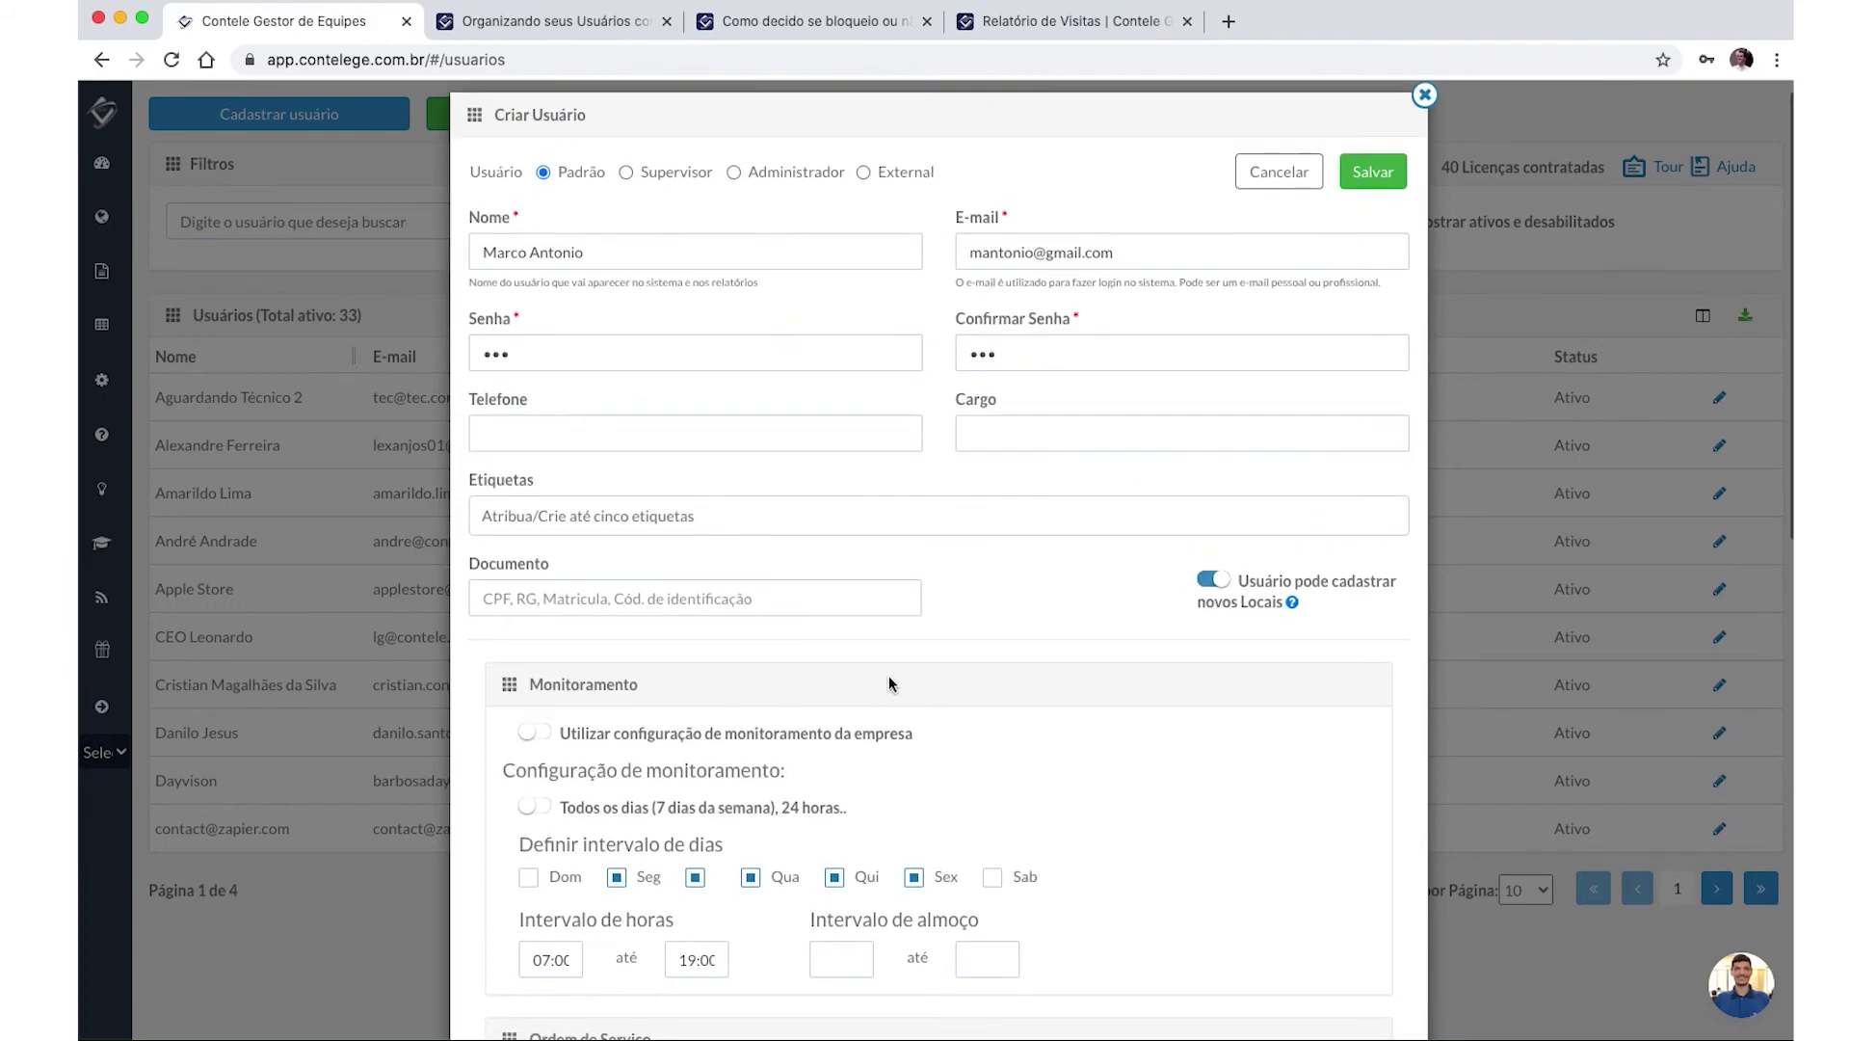
{"action": "scroll", "coordinate": [758, 686], "scroll_direction": "up", "scroll_amount": 1}
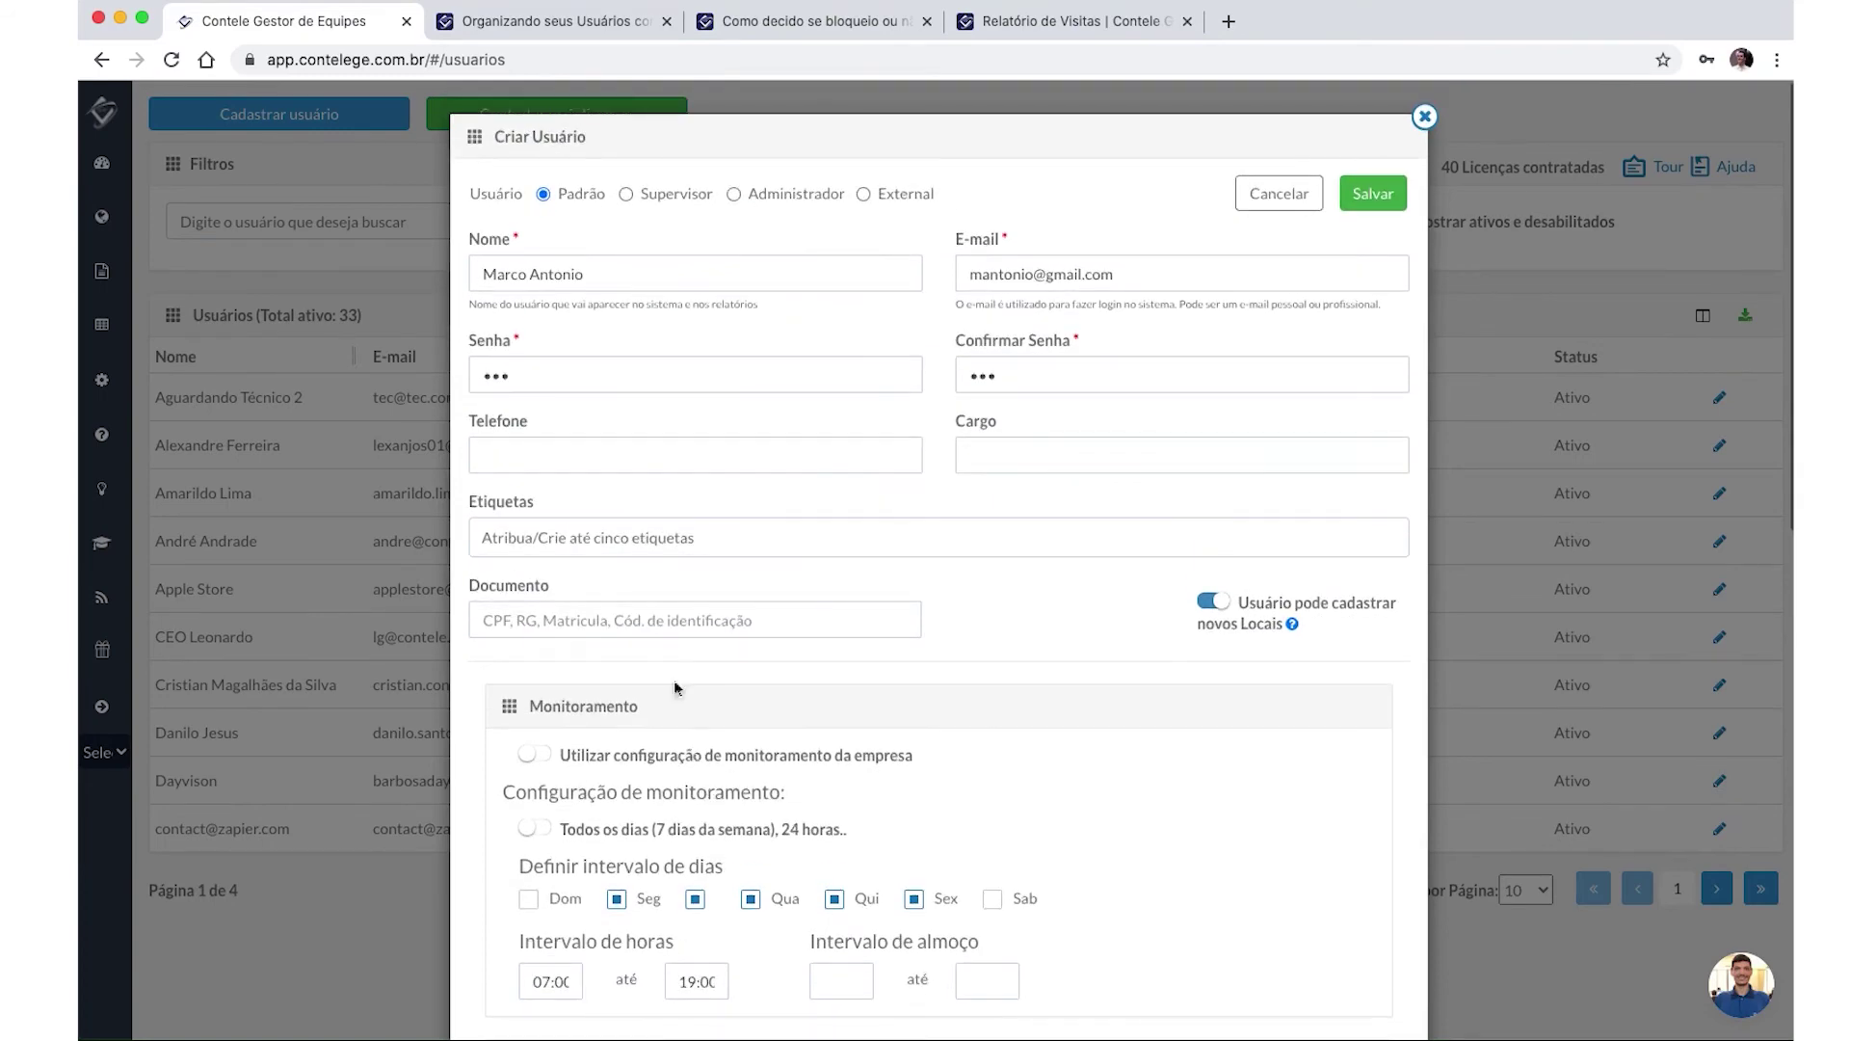
{"action": "left_click", "coordinate": [1372, 195]}
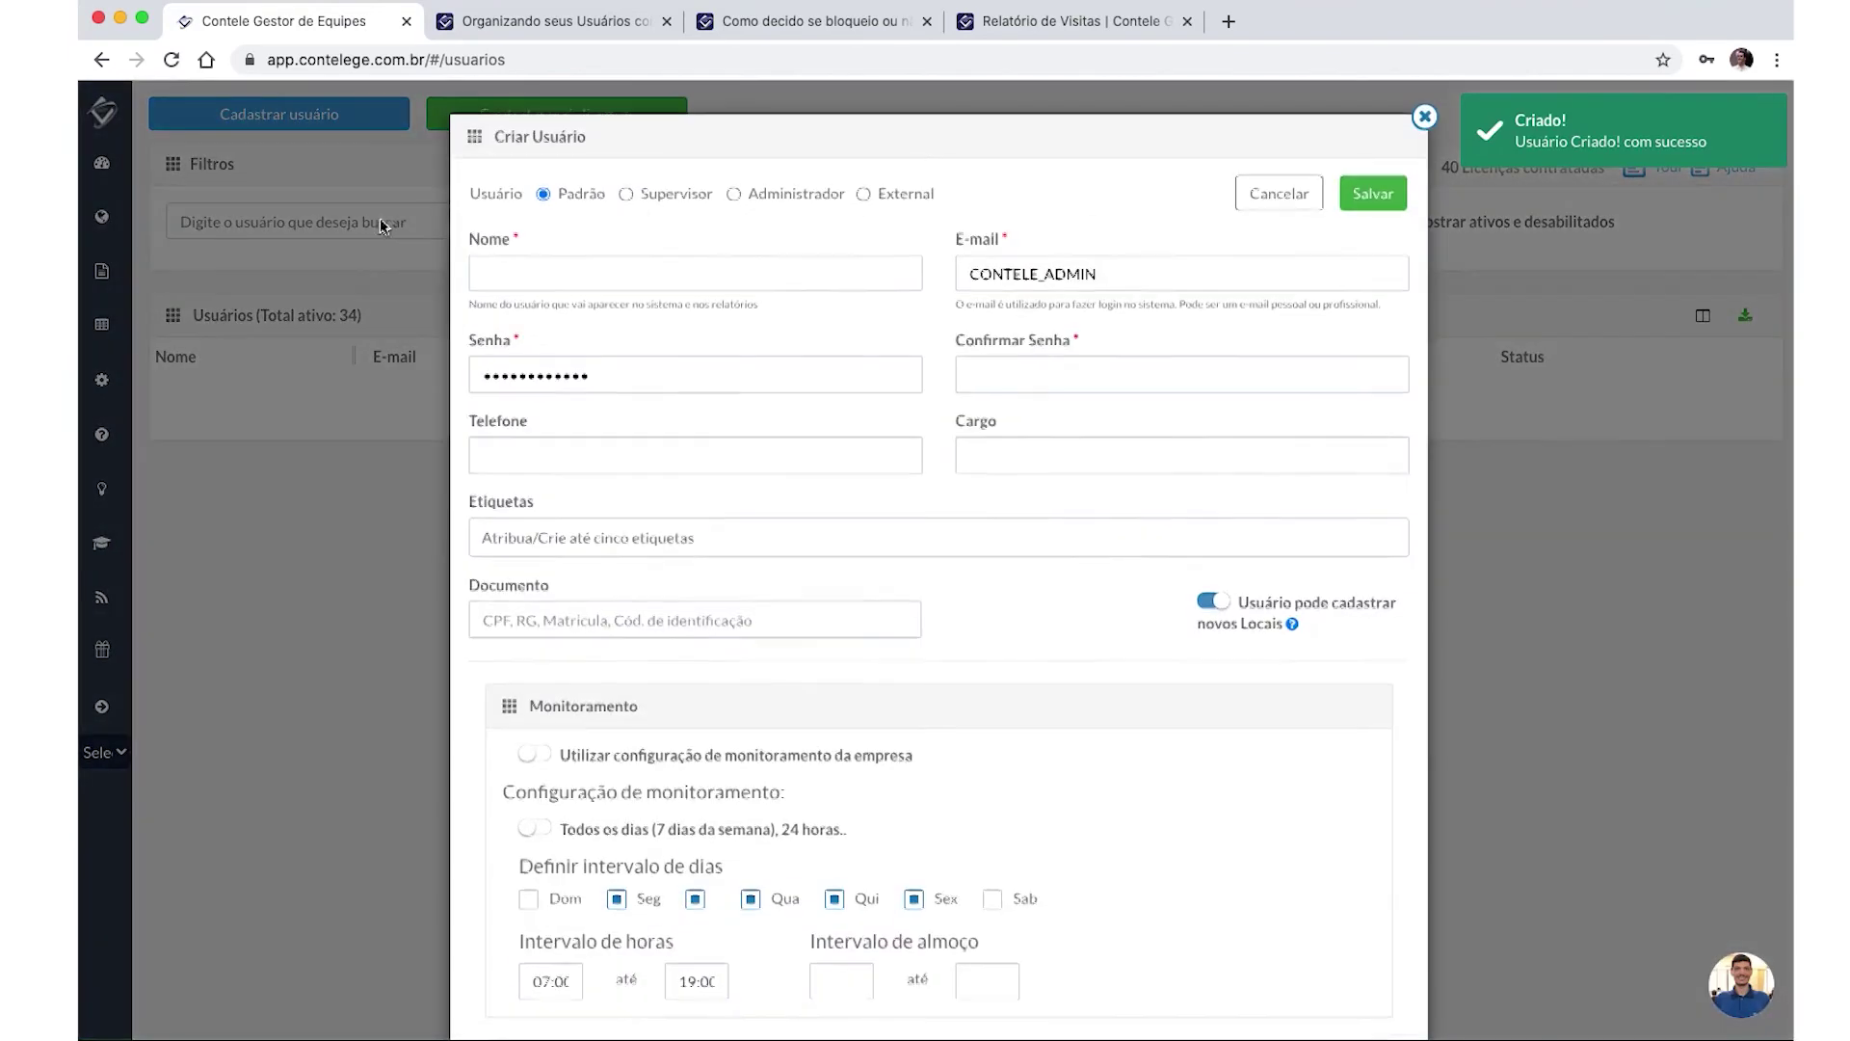
Close the empty form and search the Usuários list by the new user's first name.
{"action": "left_click", "coordinate": [1282, 193]}
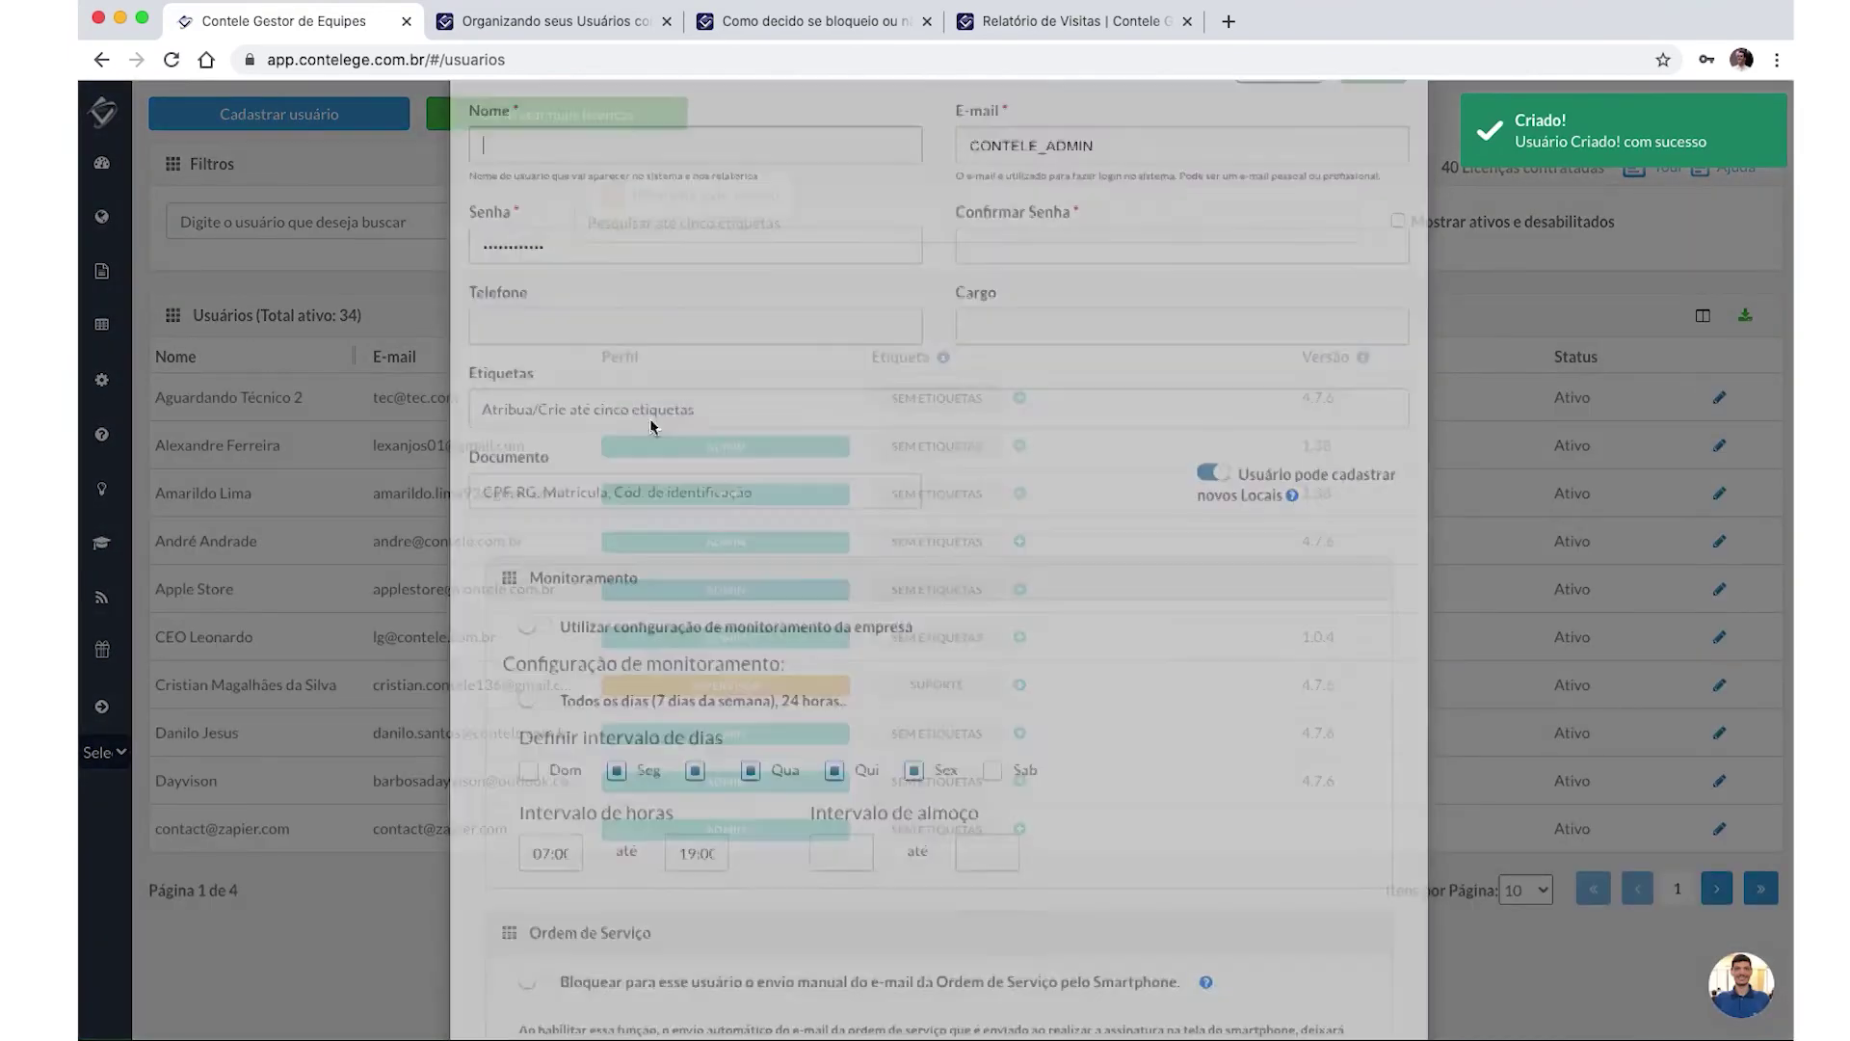
{"action": "left_click", "coordinate": [289, 222]}
{"action": "type", "text": "maqrco"}
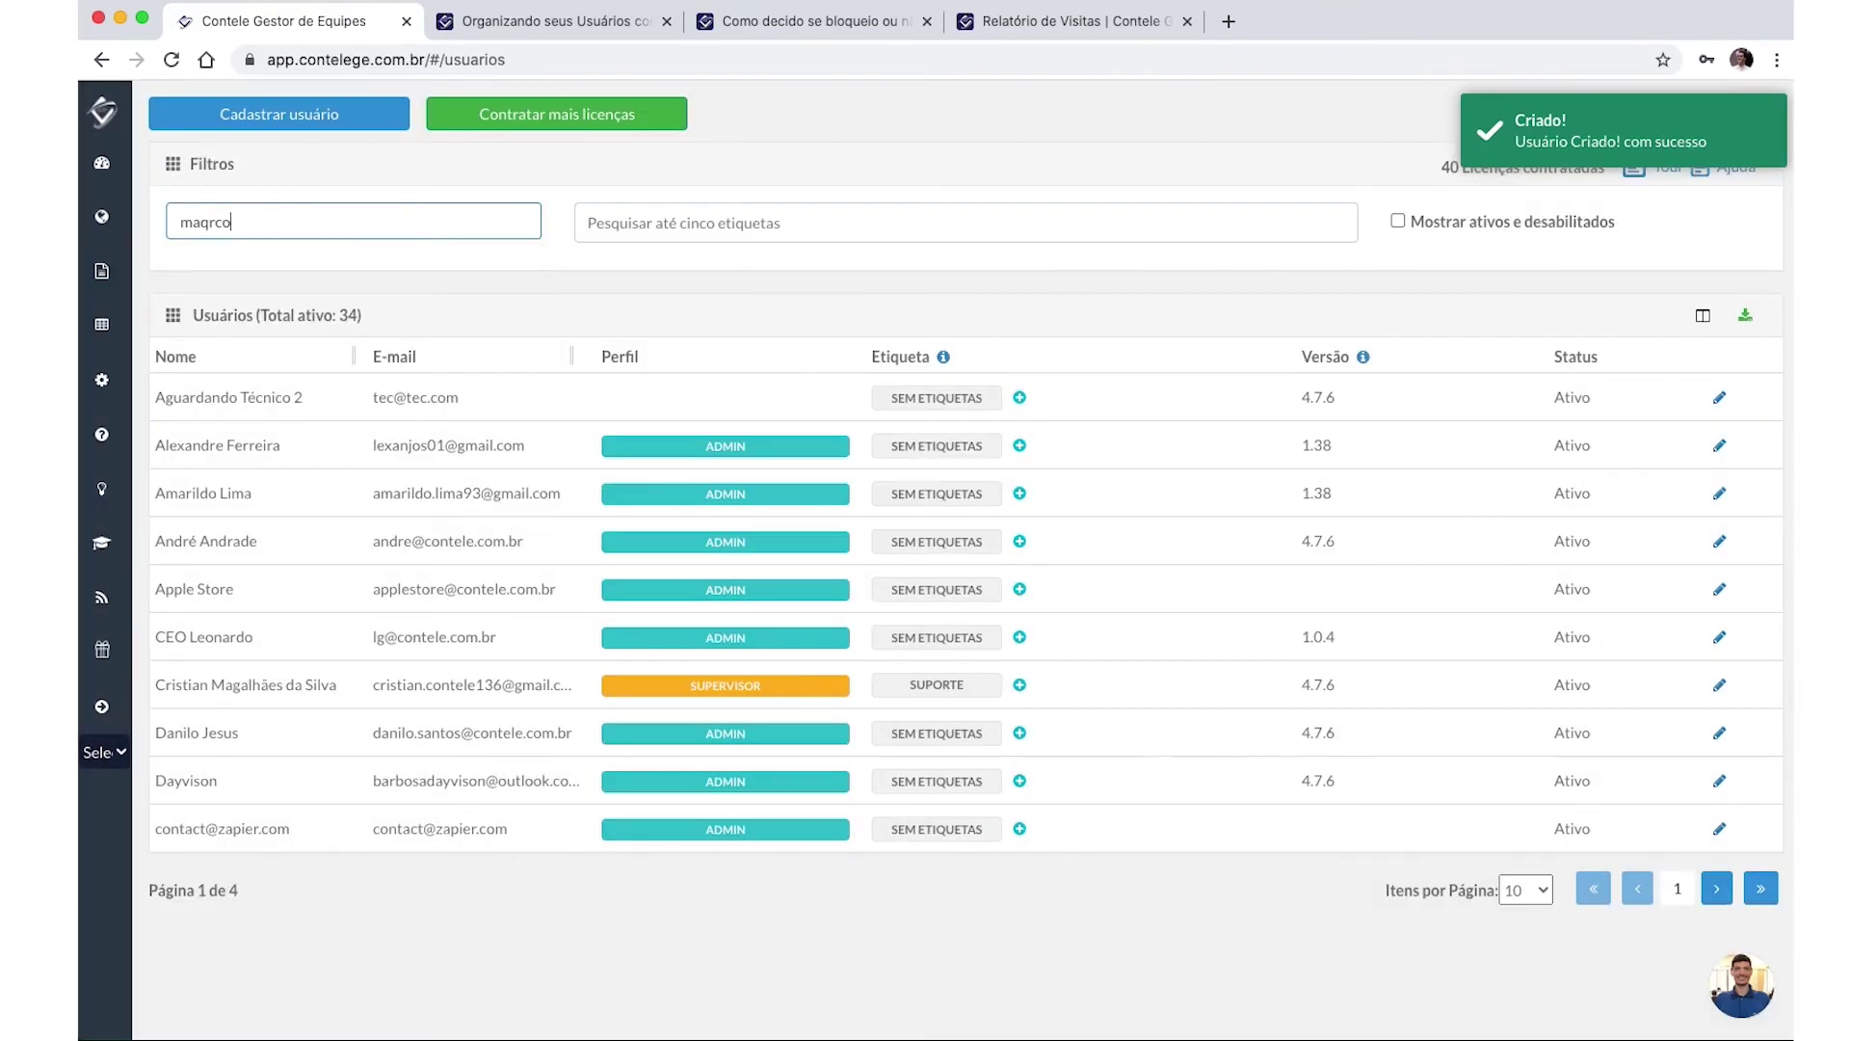
{"action": "key", "text": "BackSpace"}
{"action": "key", "text": "BackSpace"}
{"action": "key", "text": "BackSpace"}
{"action": "key", "text": "BackSpace"}
{"action": "type", "text": "arco"}
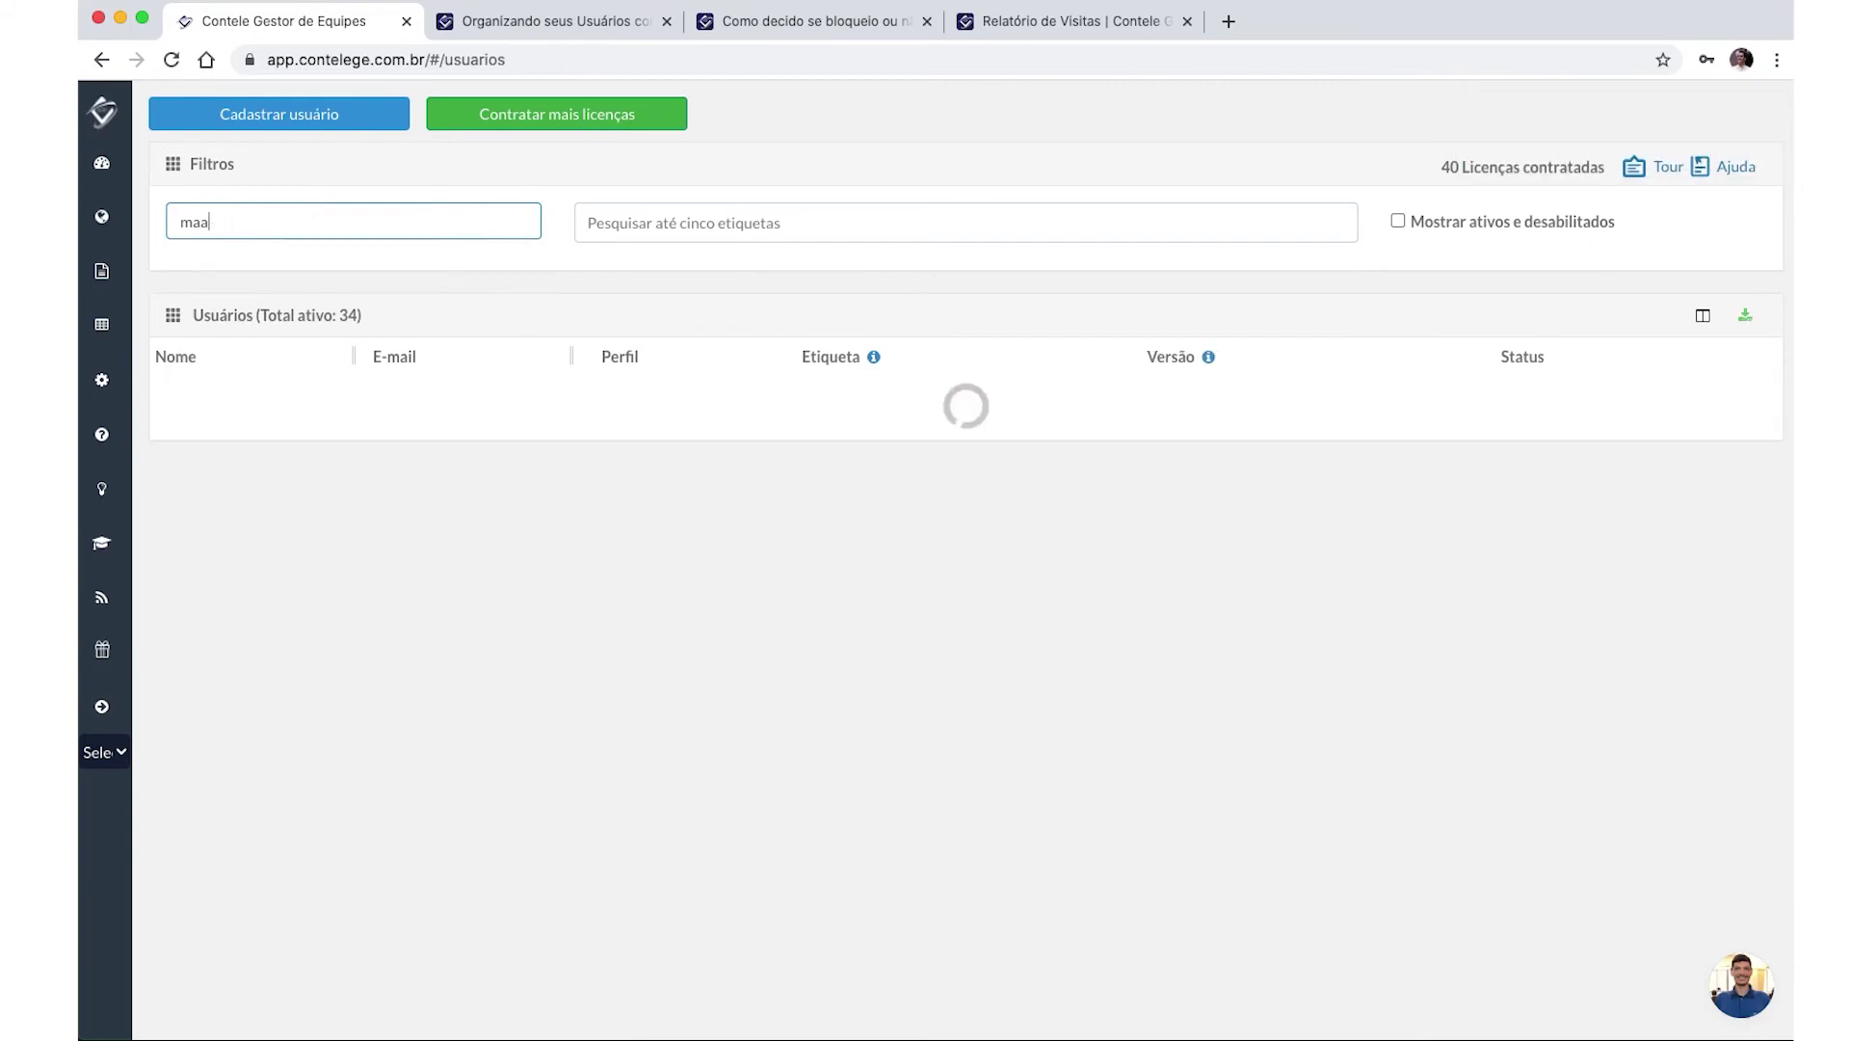
{"action": "key", "text": "BackSpace"}
{"action": "type", "text": "rco"}
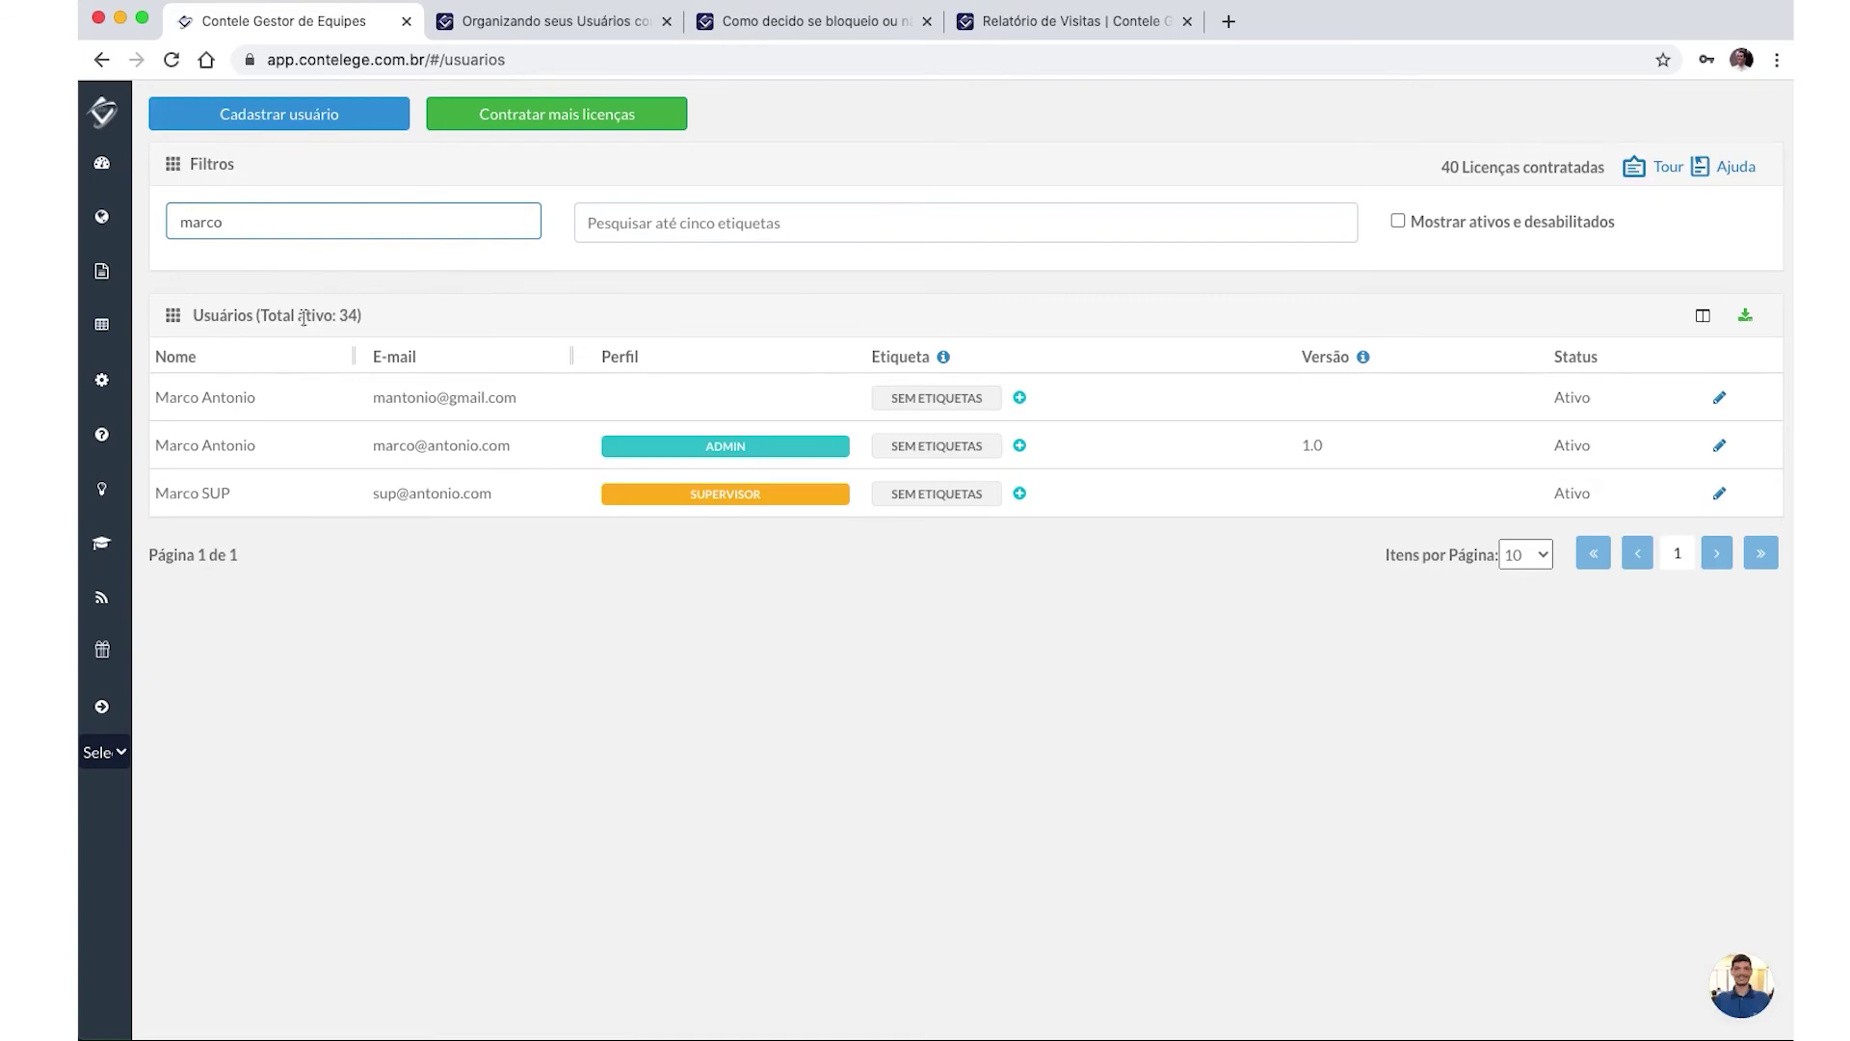
Edit the new standard user to set Cargo to 'Produto' and save the change.
{"action": "left_click", "coordinate": [1719, 397]}
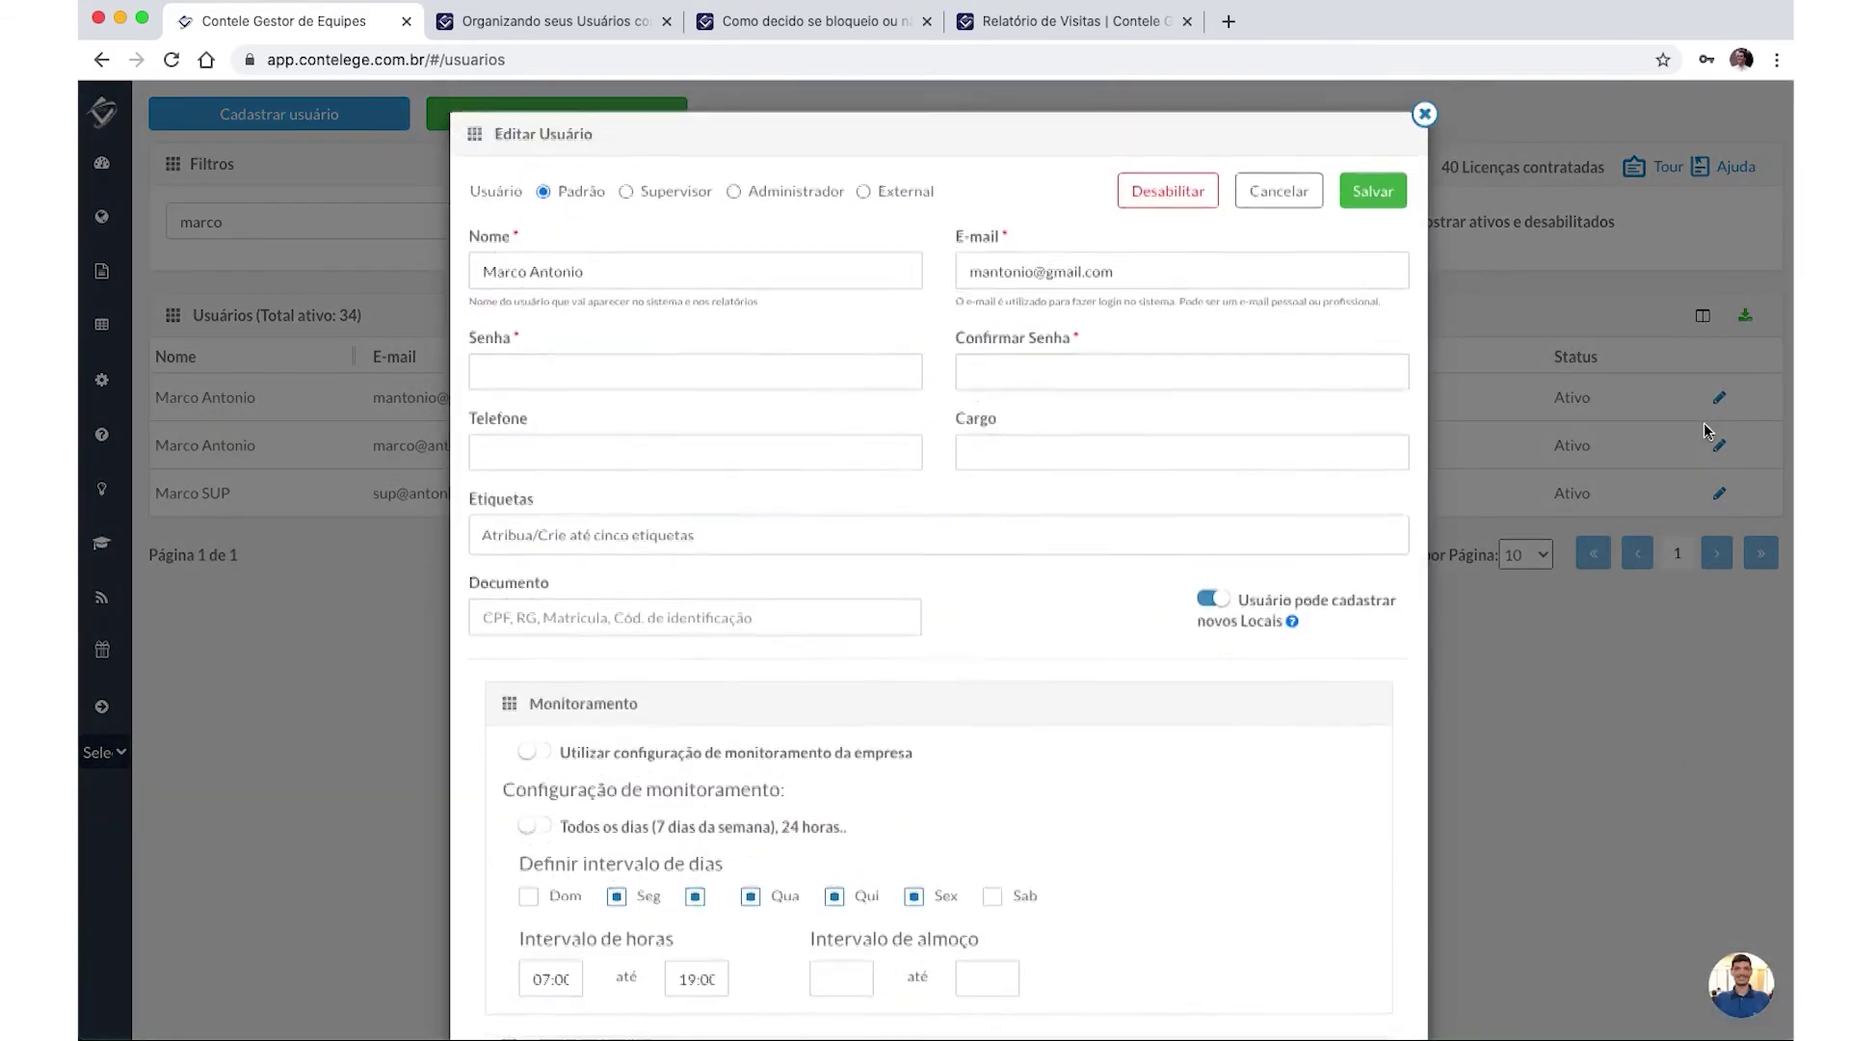
{"action": "left_click", "coordinate": [705, 375]}
{"action": "left_click", "coordinate": [1037, 433]}
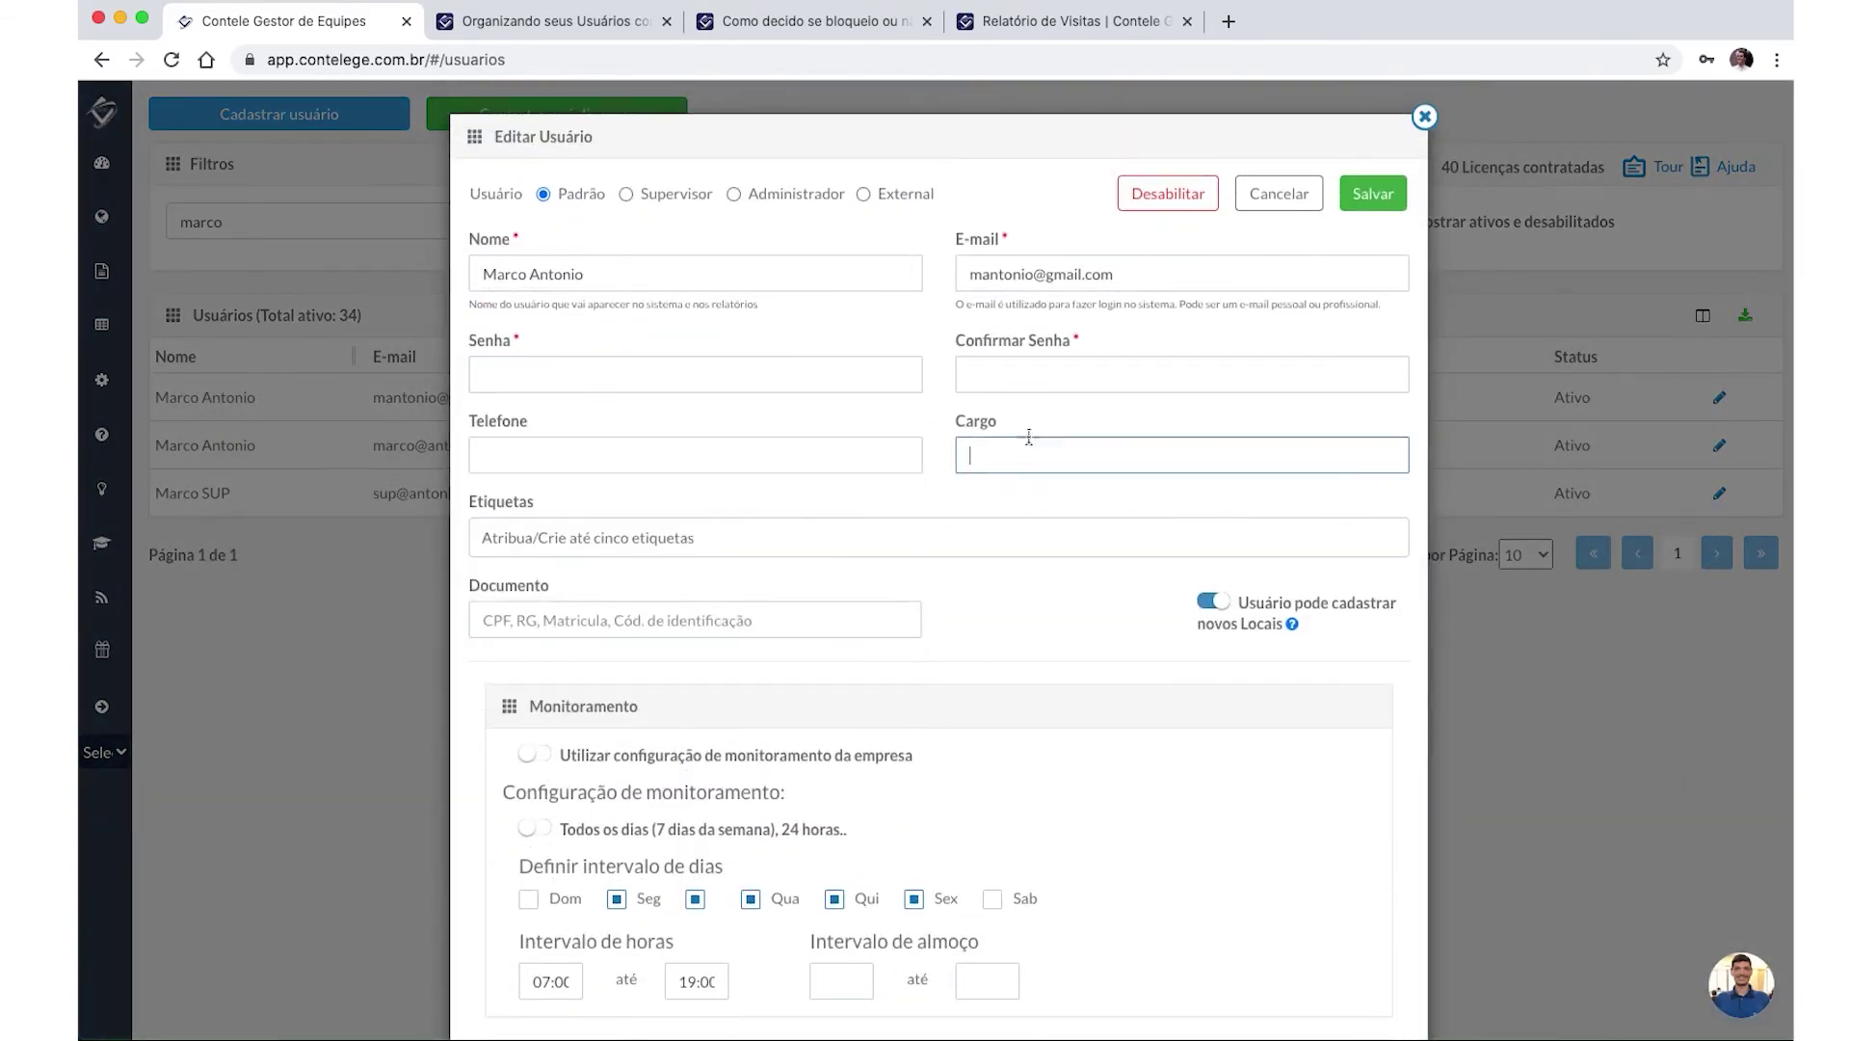
{"action": "type", "text": "Produtor"}
{"action": "key", "text": "BackSpace"}
{"action": "key", "text": "BackSpace"}
{"action": "key", "text": "BackSpace"}
{"action": "type", "text": "to"}
{"action": "left_click", "coordinate": [1391, 206]}
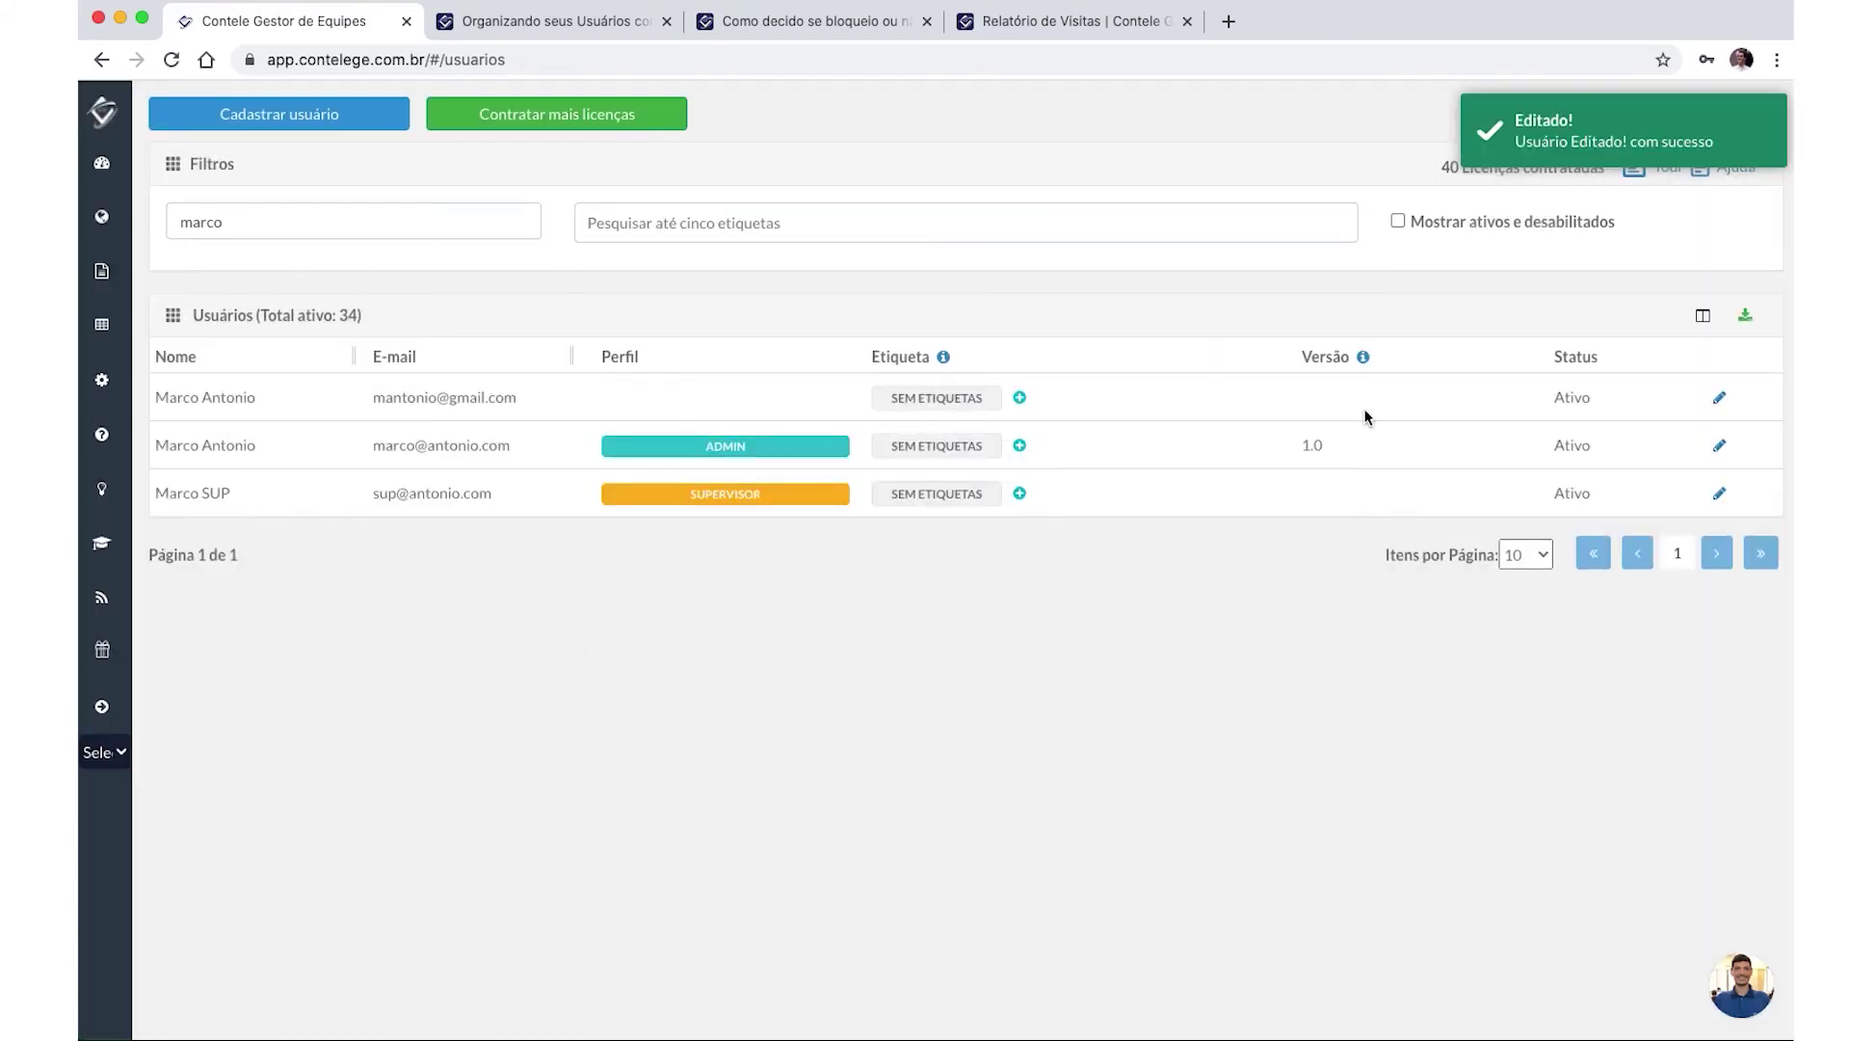
{"action": "left_click", "coordinate": [289, 118]}
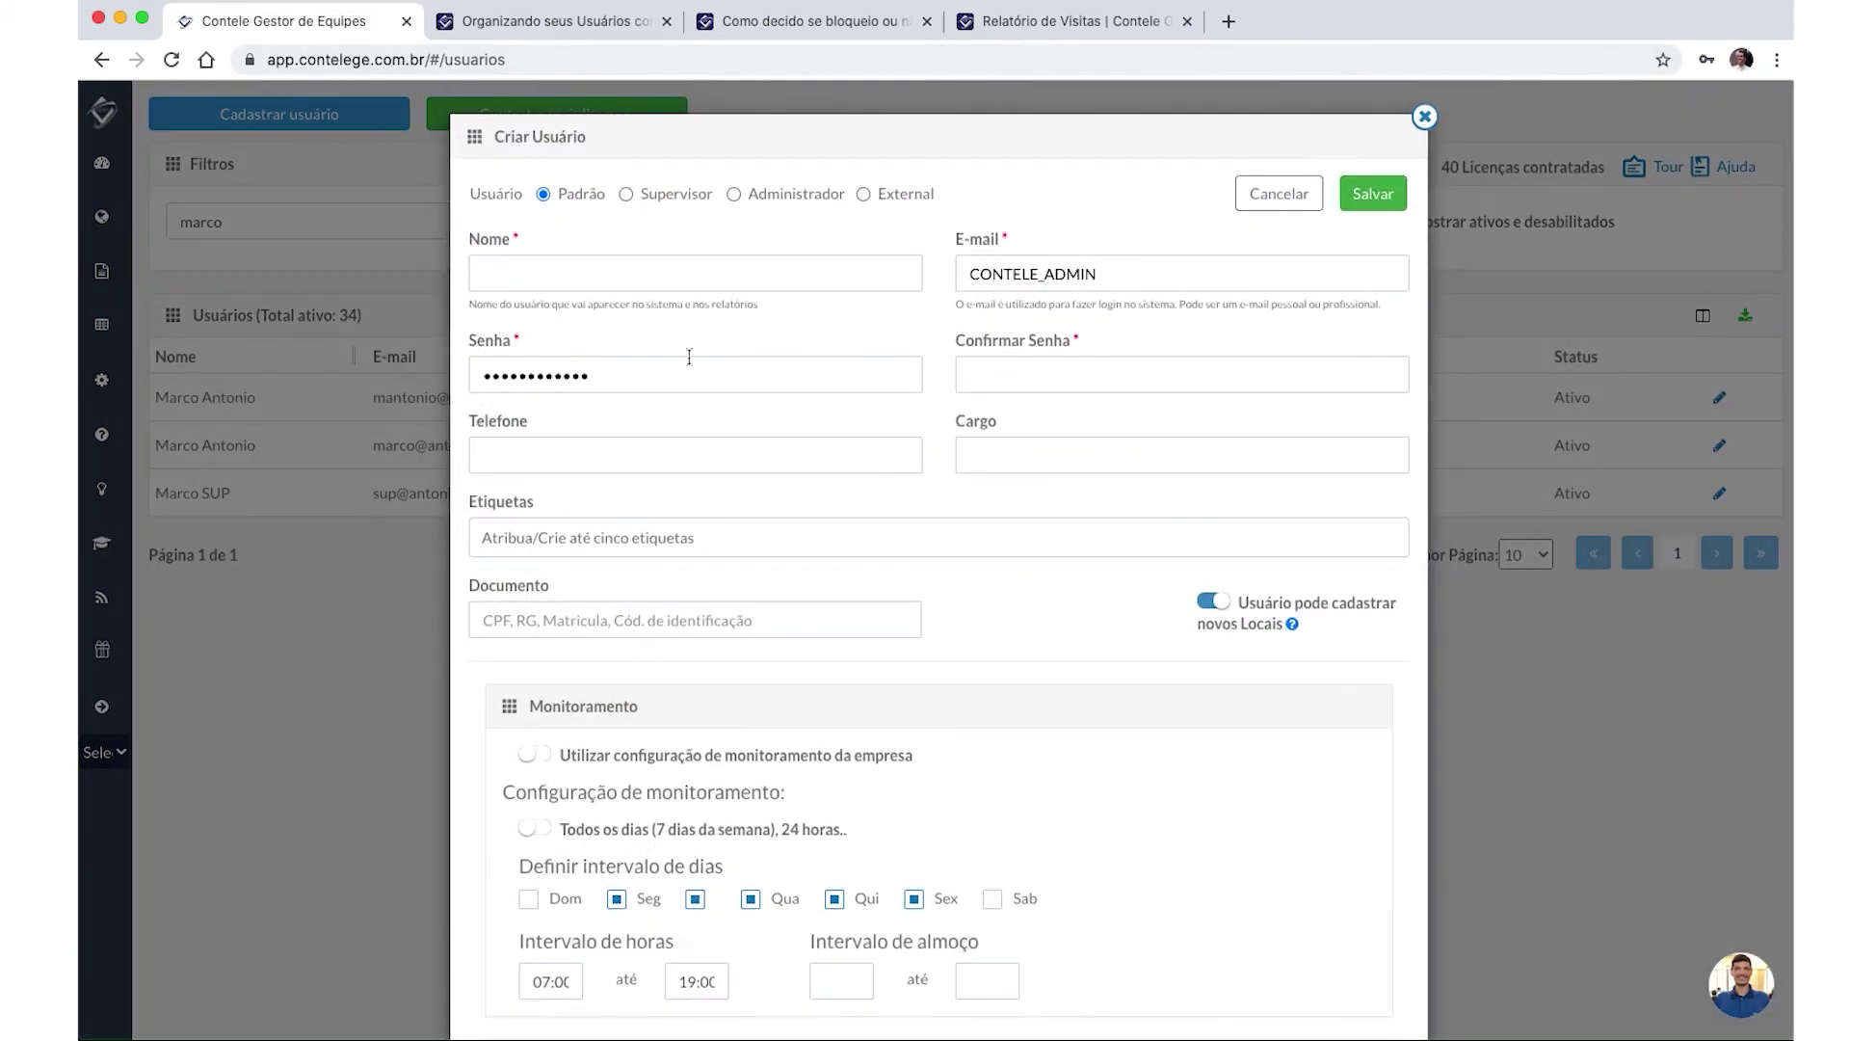
{"action": "left_click", "coordinate": [1055, 265]}
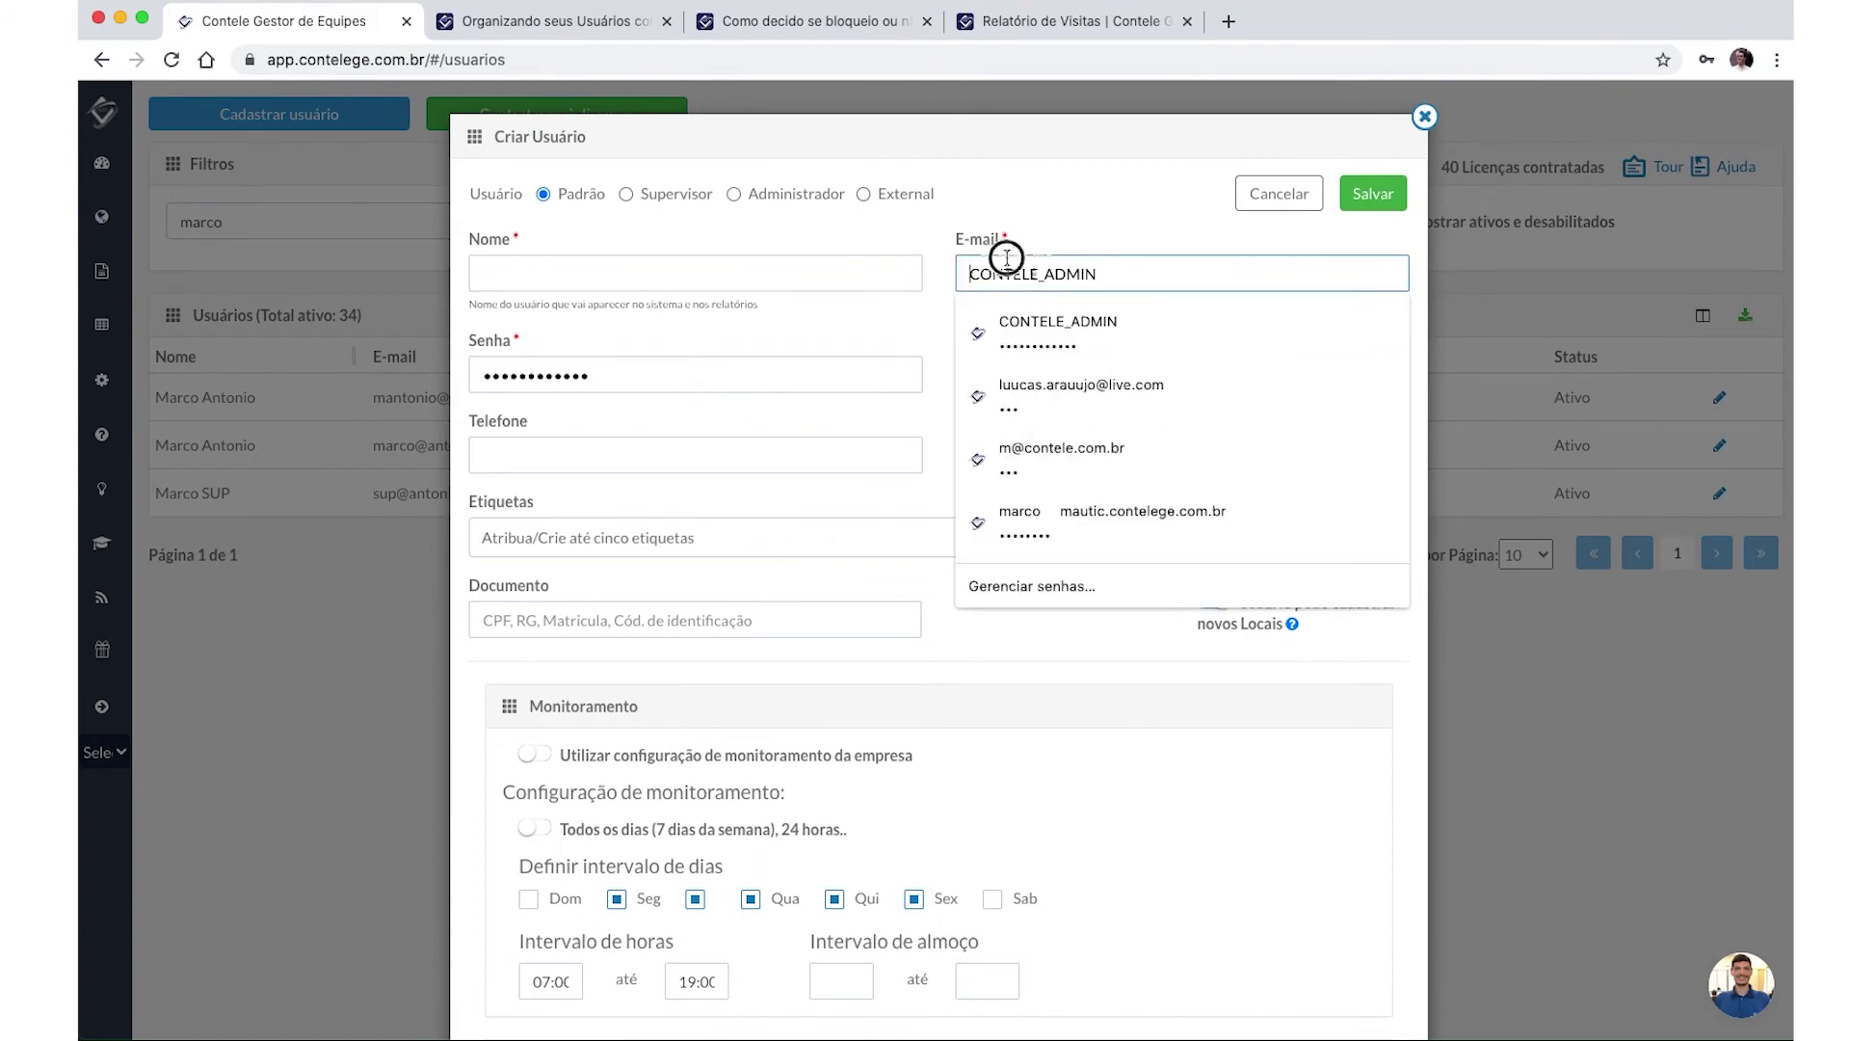
{"action": "left_click", "coordinate": [1091, 190]}
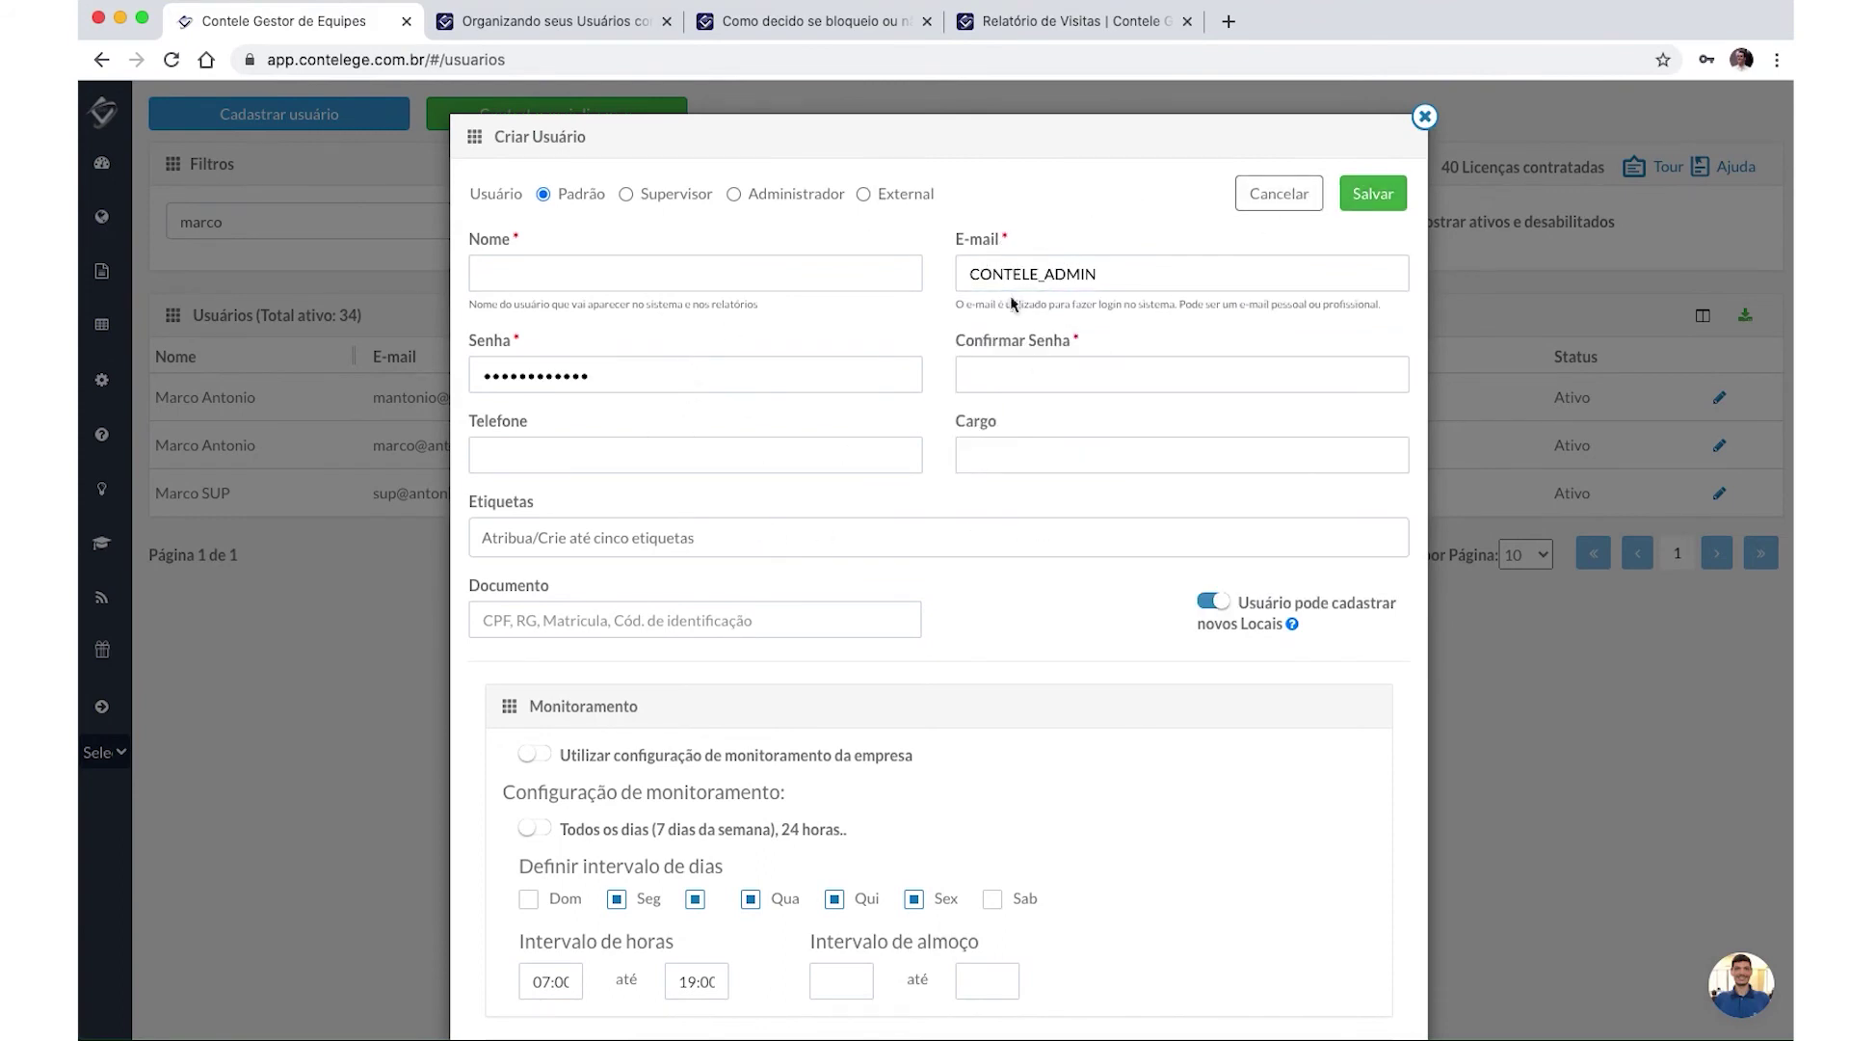
{"action": "left_click", "coordinate": [1281, 193]}
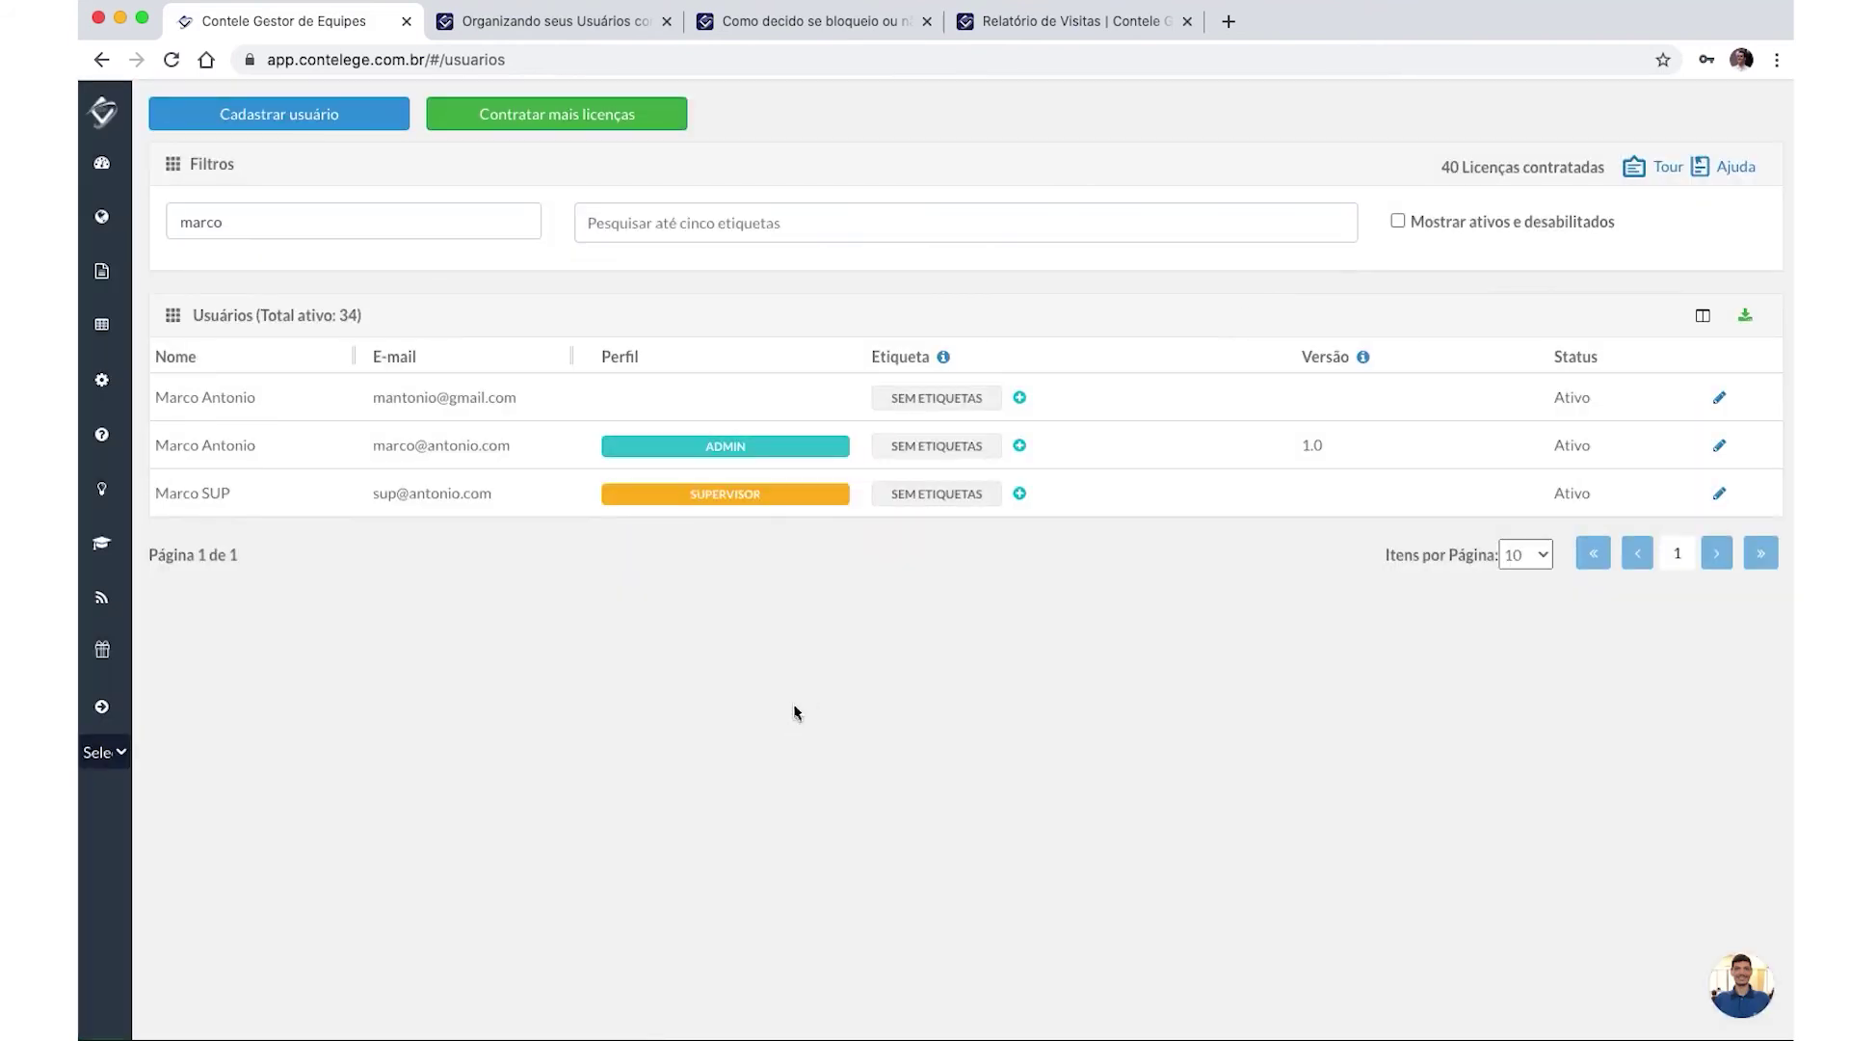